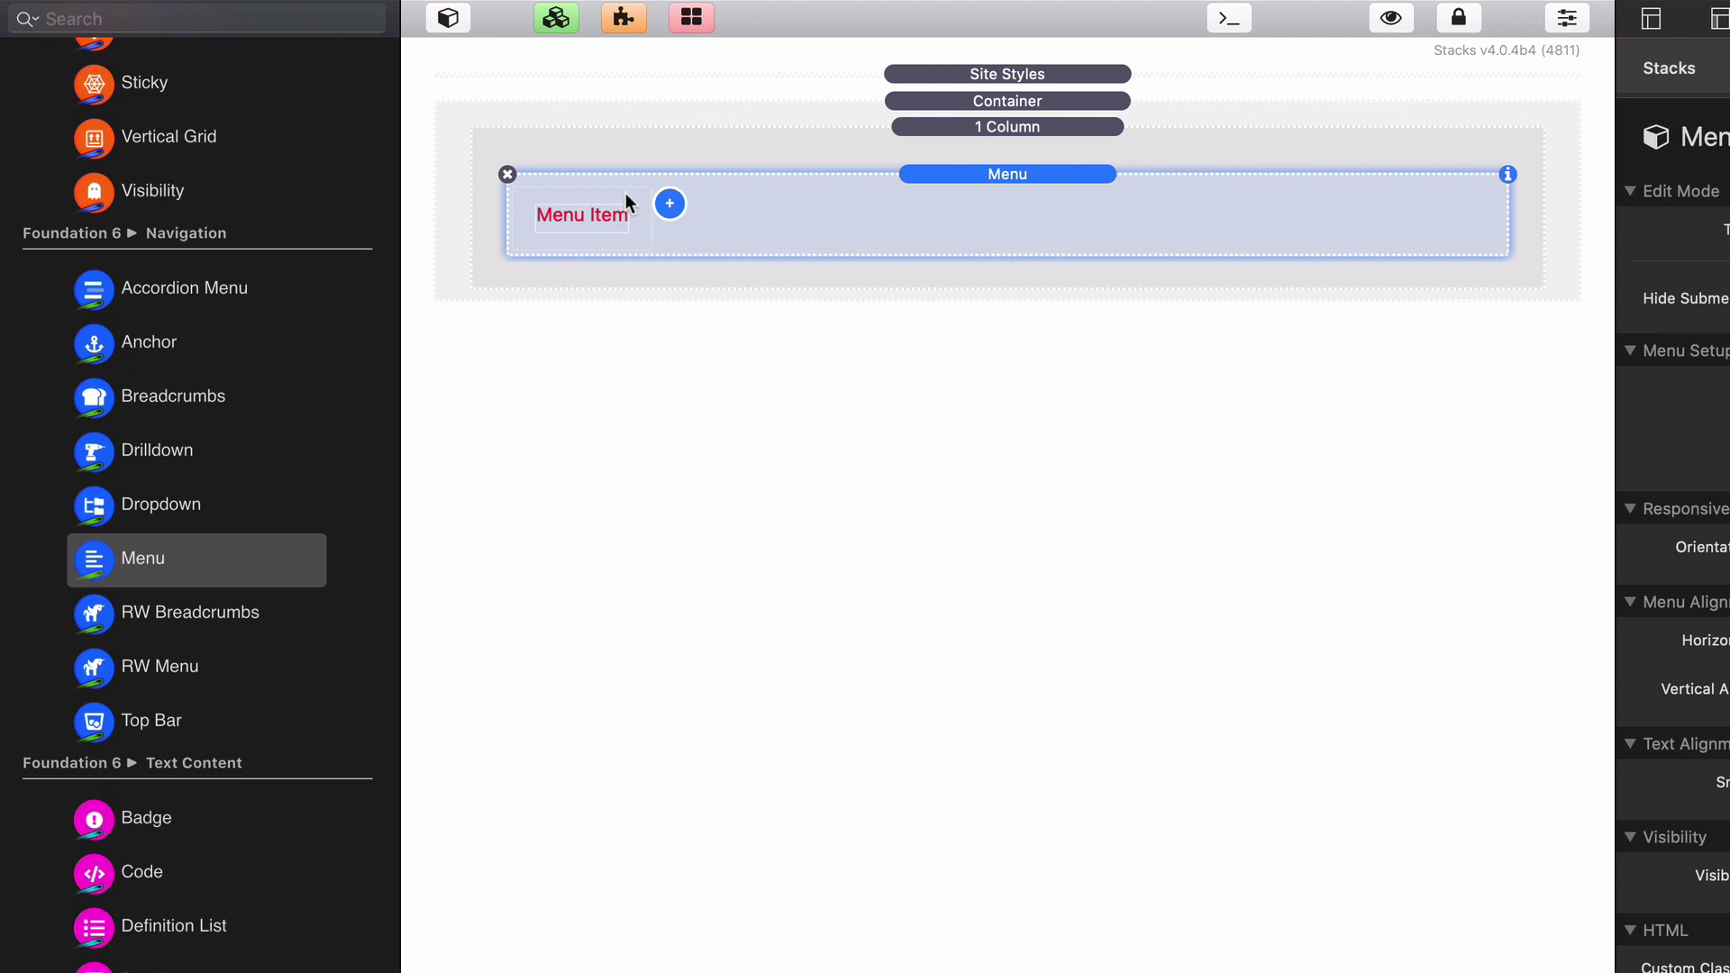
# - Look through the Foundation 6 Navigation stacks, including Accordion Menu, Drilldown, Dropdown and Menu, and inspect the Menu stack on the page
pyautogui.click(626, 194)
pyautogui.click(840, 205)
pyautogui.click(229, 290)
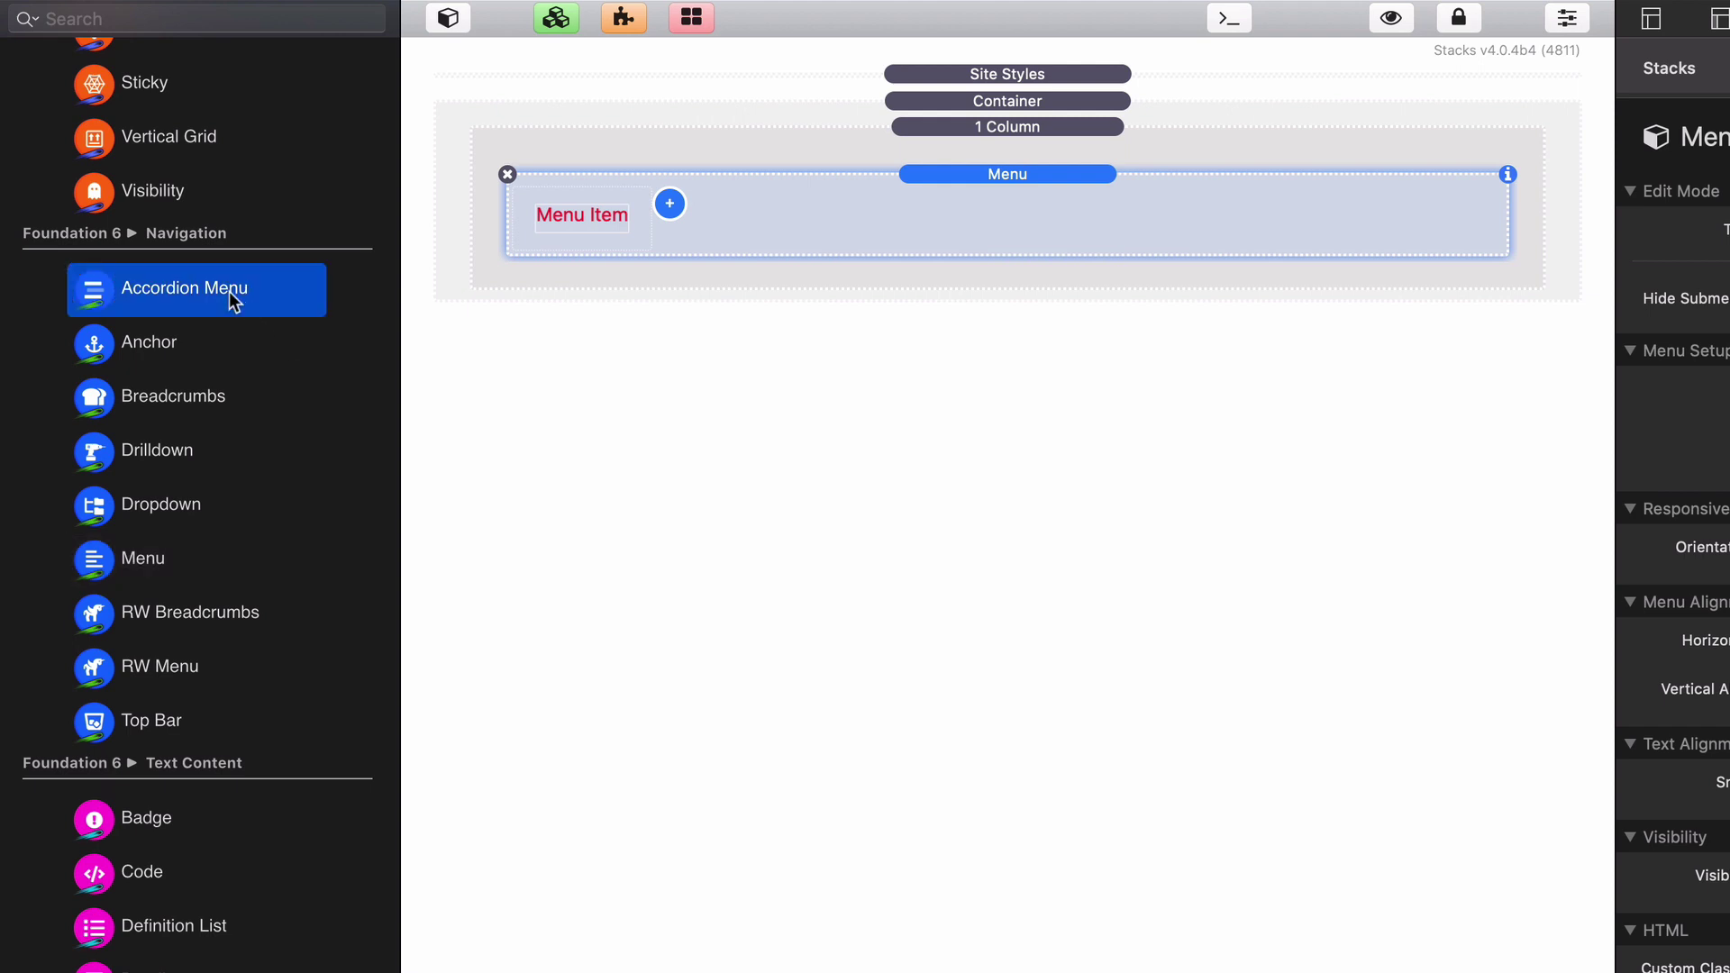
pyautogui.click(188, 398)
pyautogui.click(166, 449)
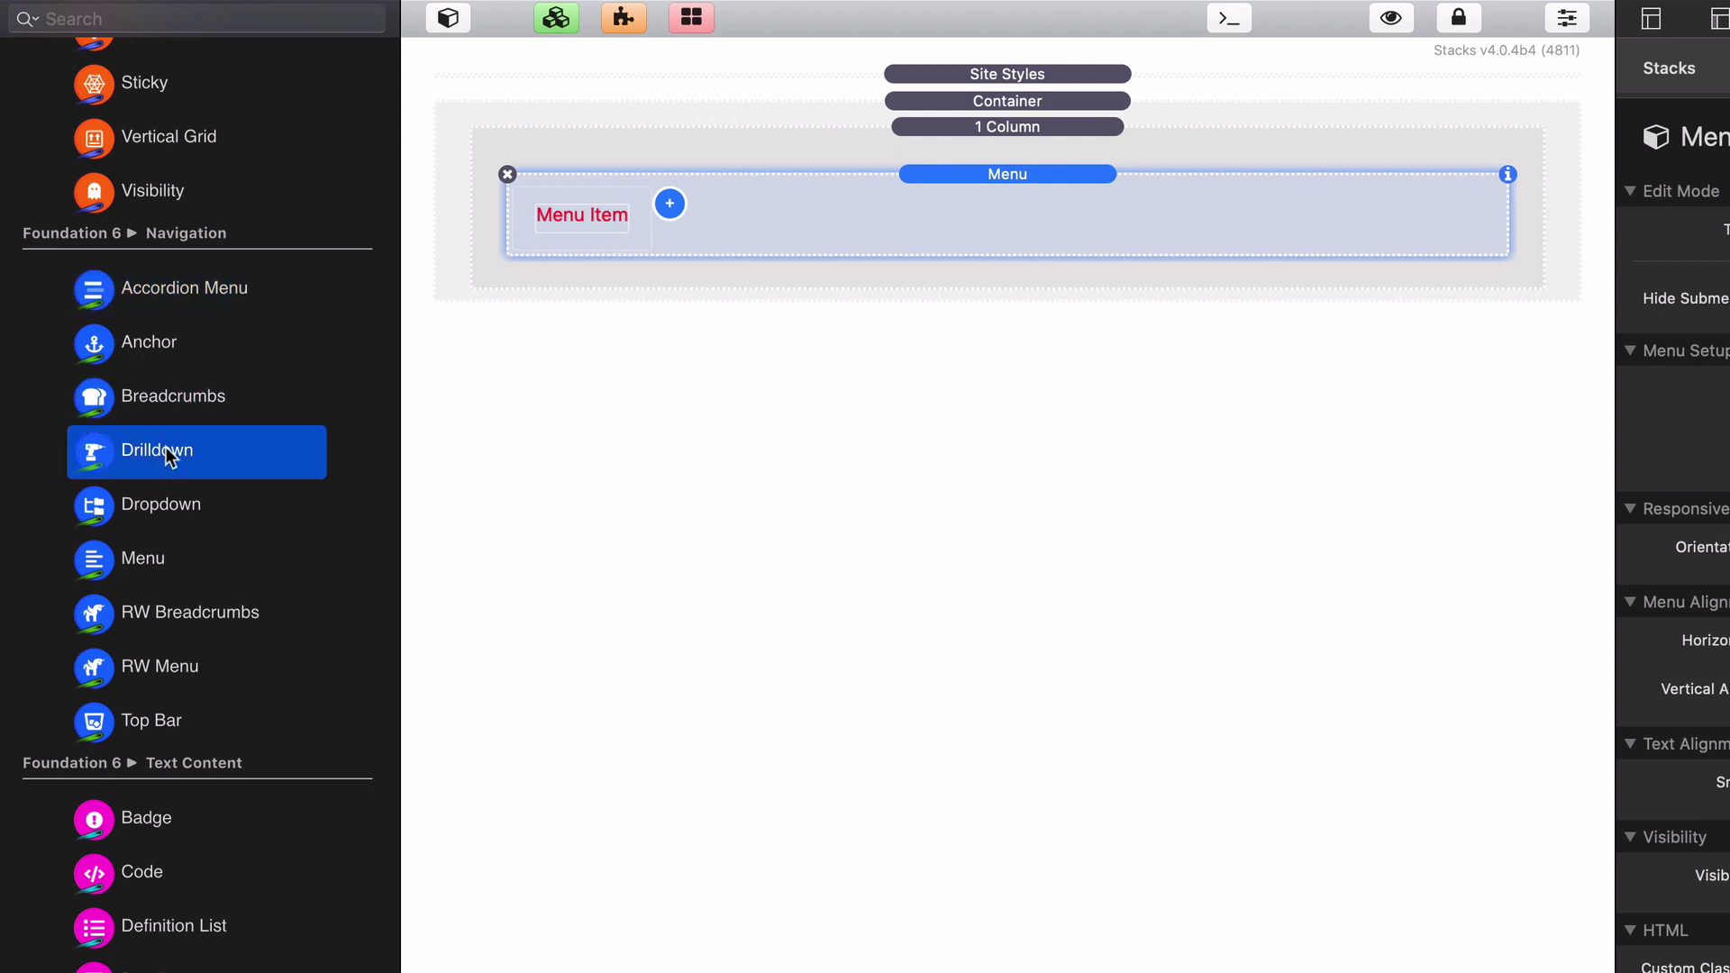
pyautogui.click(164, 506)
pyautogui.click(158, 561)
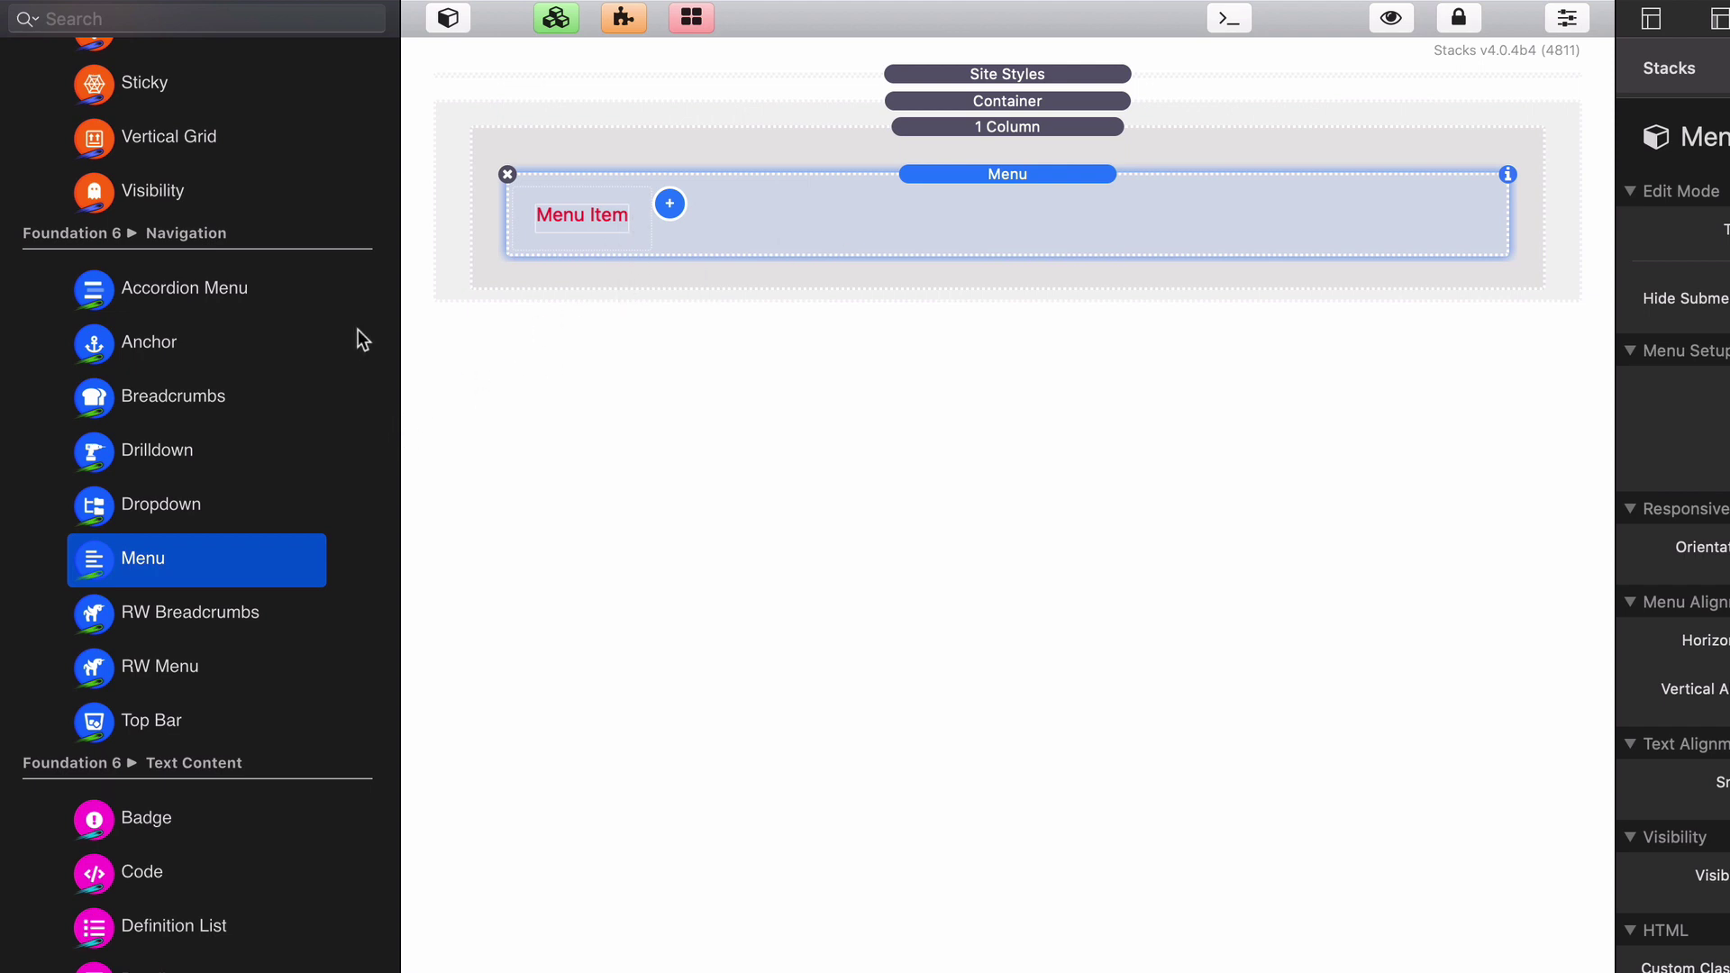
pyautogui.click(640, 226)
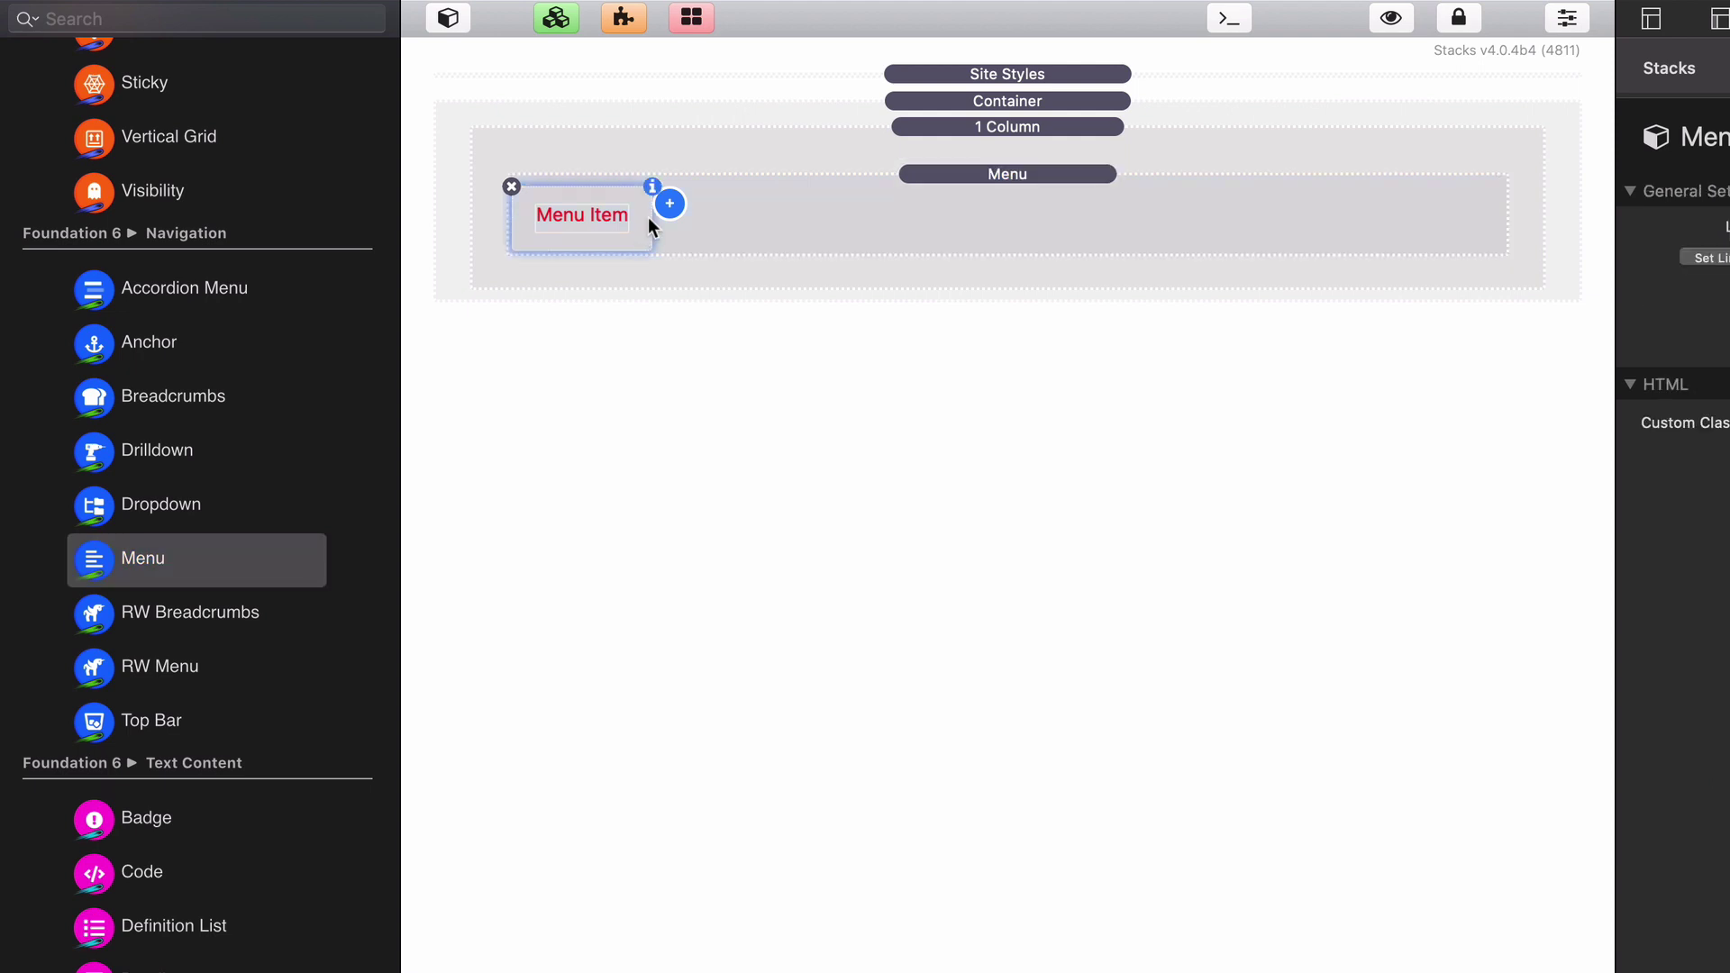
pyautogui.click(982, 209)
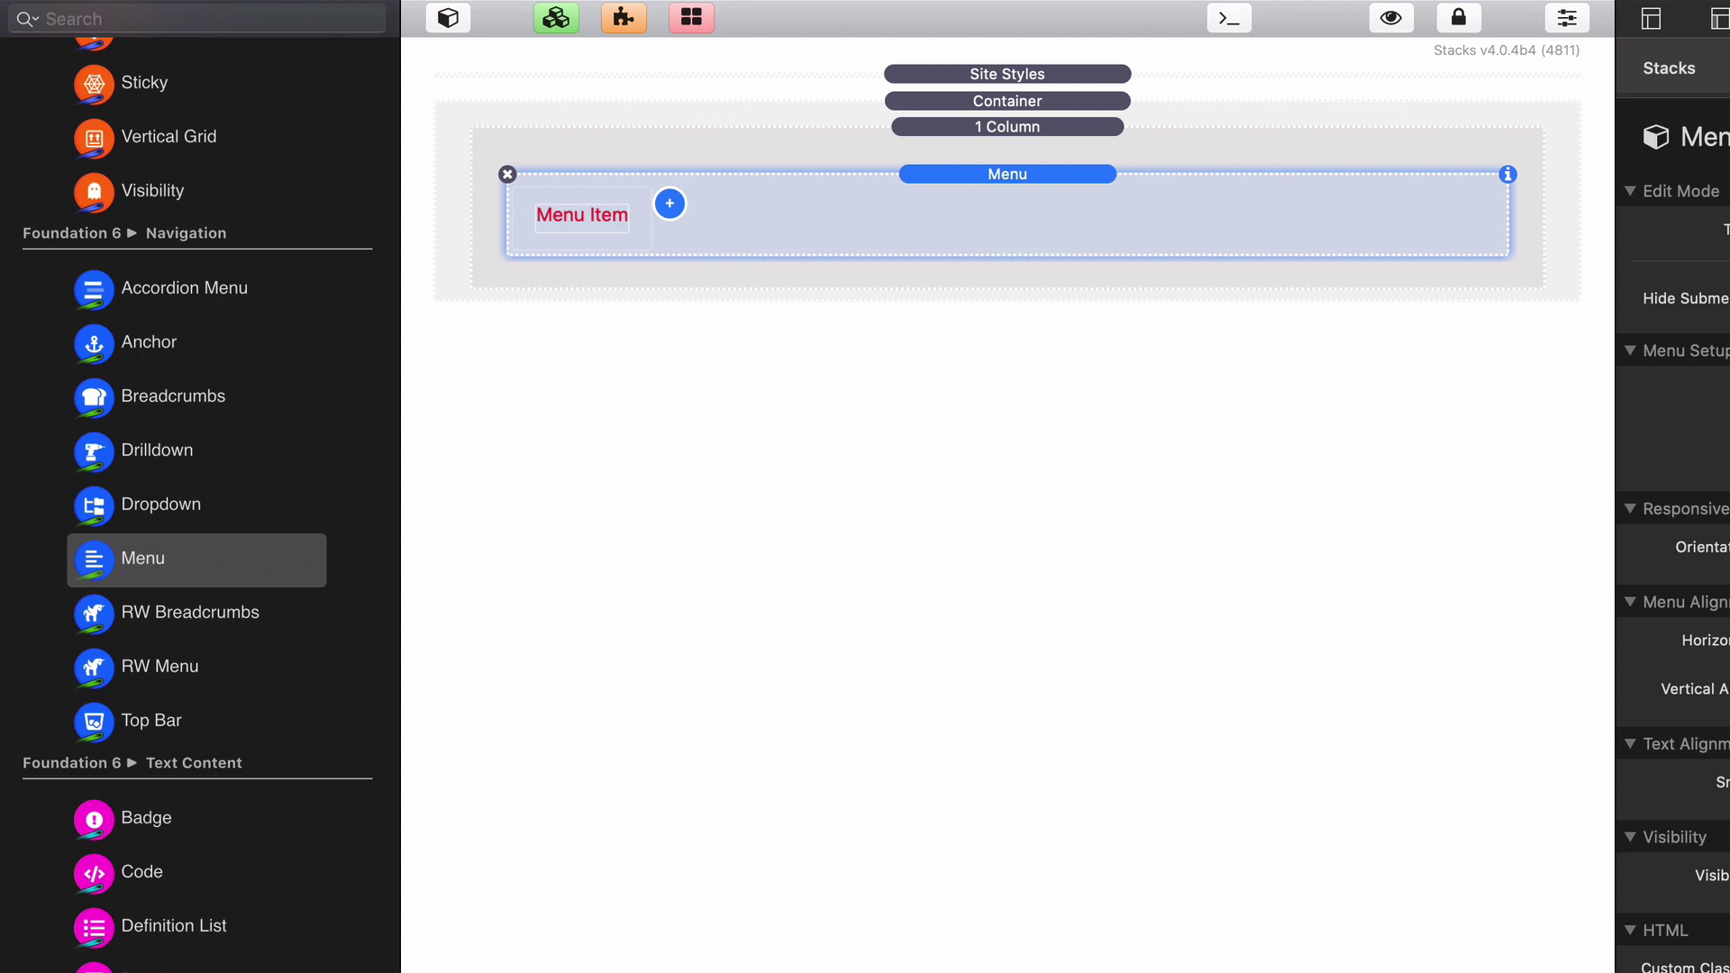
# - Rename the first menu item in the Menu stack as "Home"
pyautogui.click(628, 207)
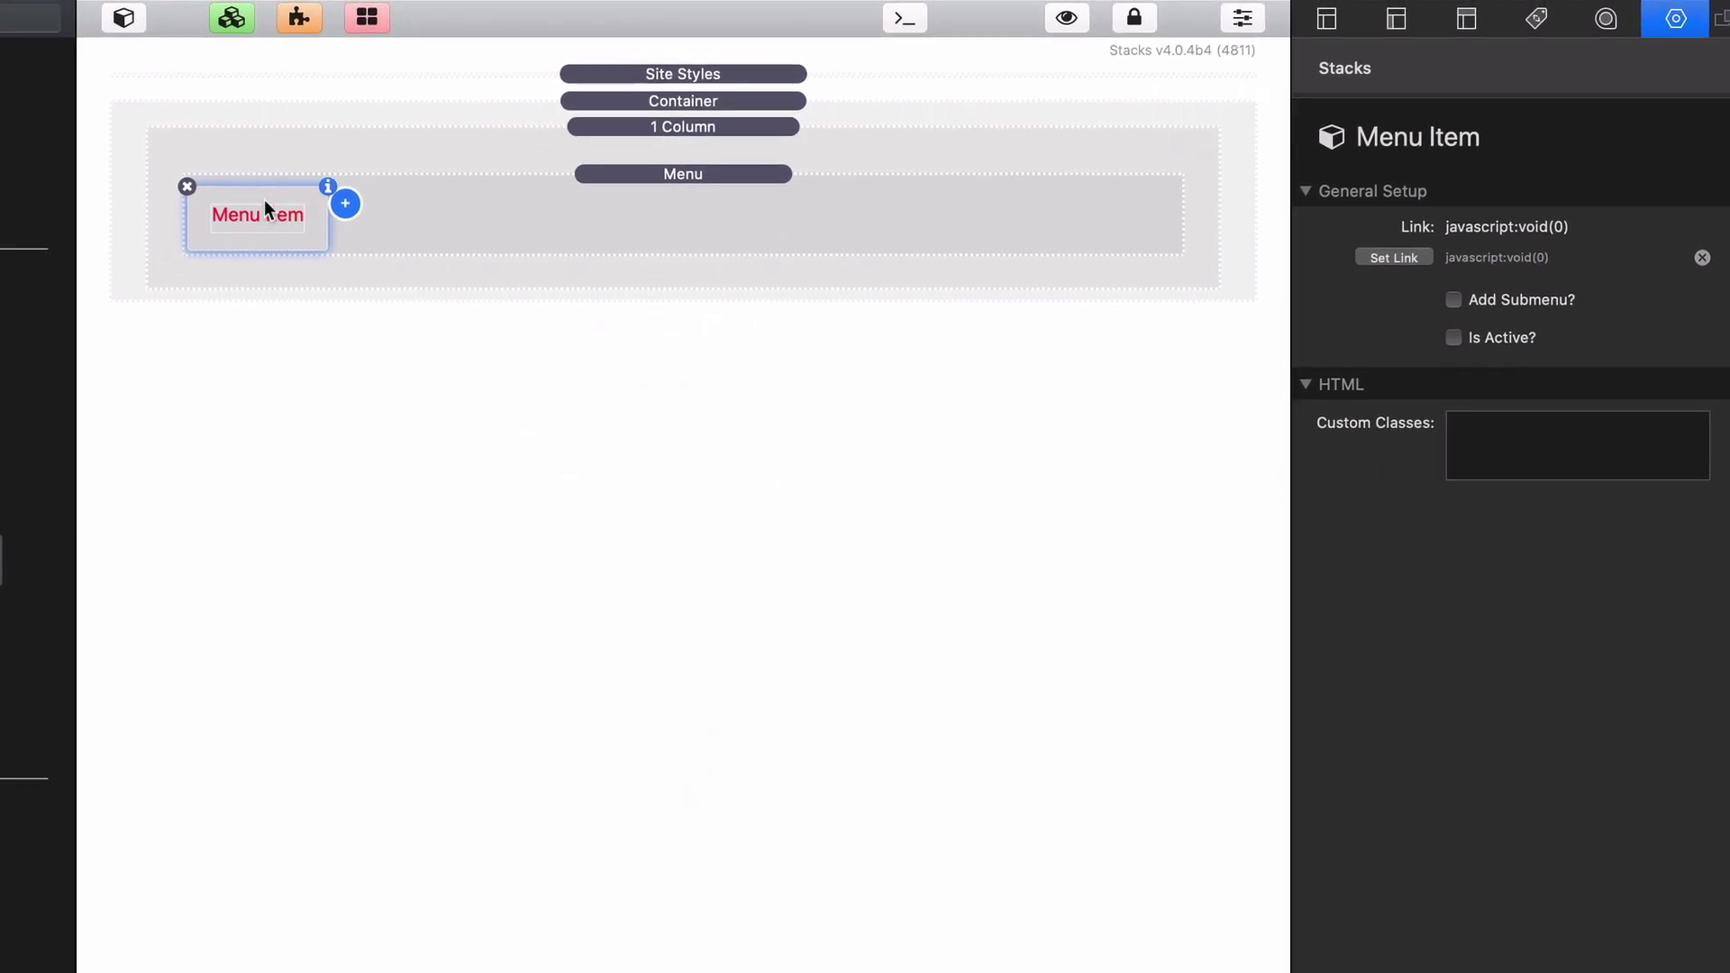
pyautogui.doubleClick(252, 216)
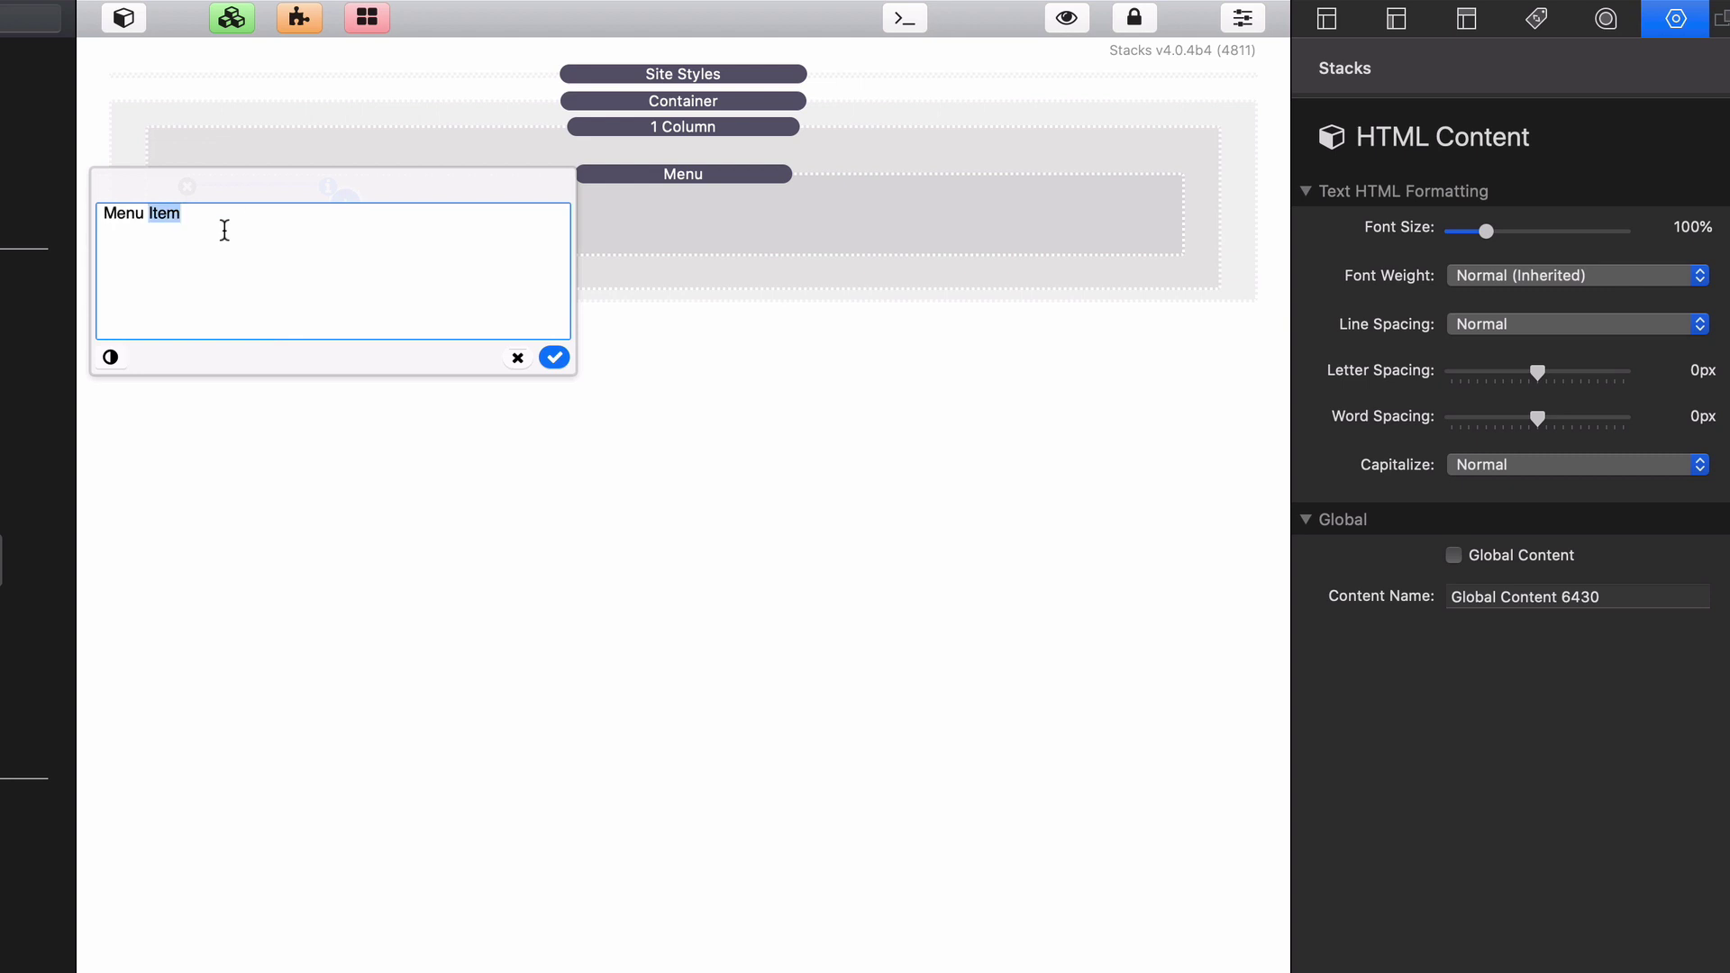
pyautogui.press('super+a')
pyautogui.write('HOme')
pyautogui.press('BackSpace')
pyautogui.press('BackSpace')
pyautogui.press('BackSpace')
pyautogui.write('ome')
pyautogui.click(553, 360)
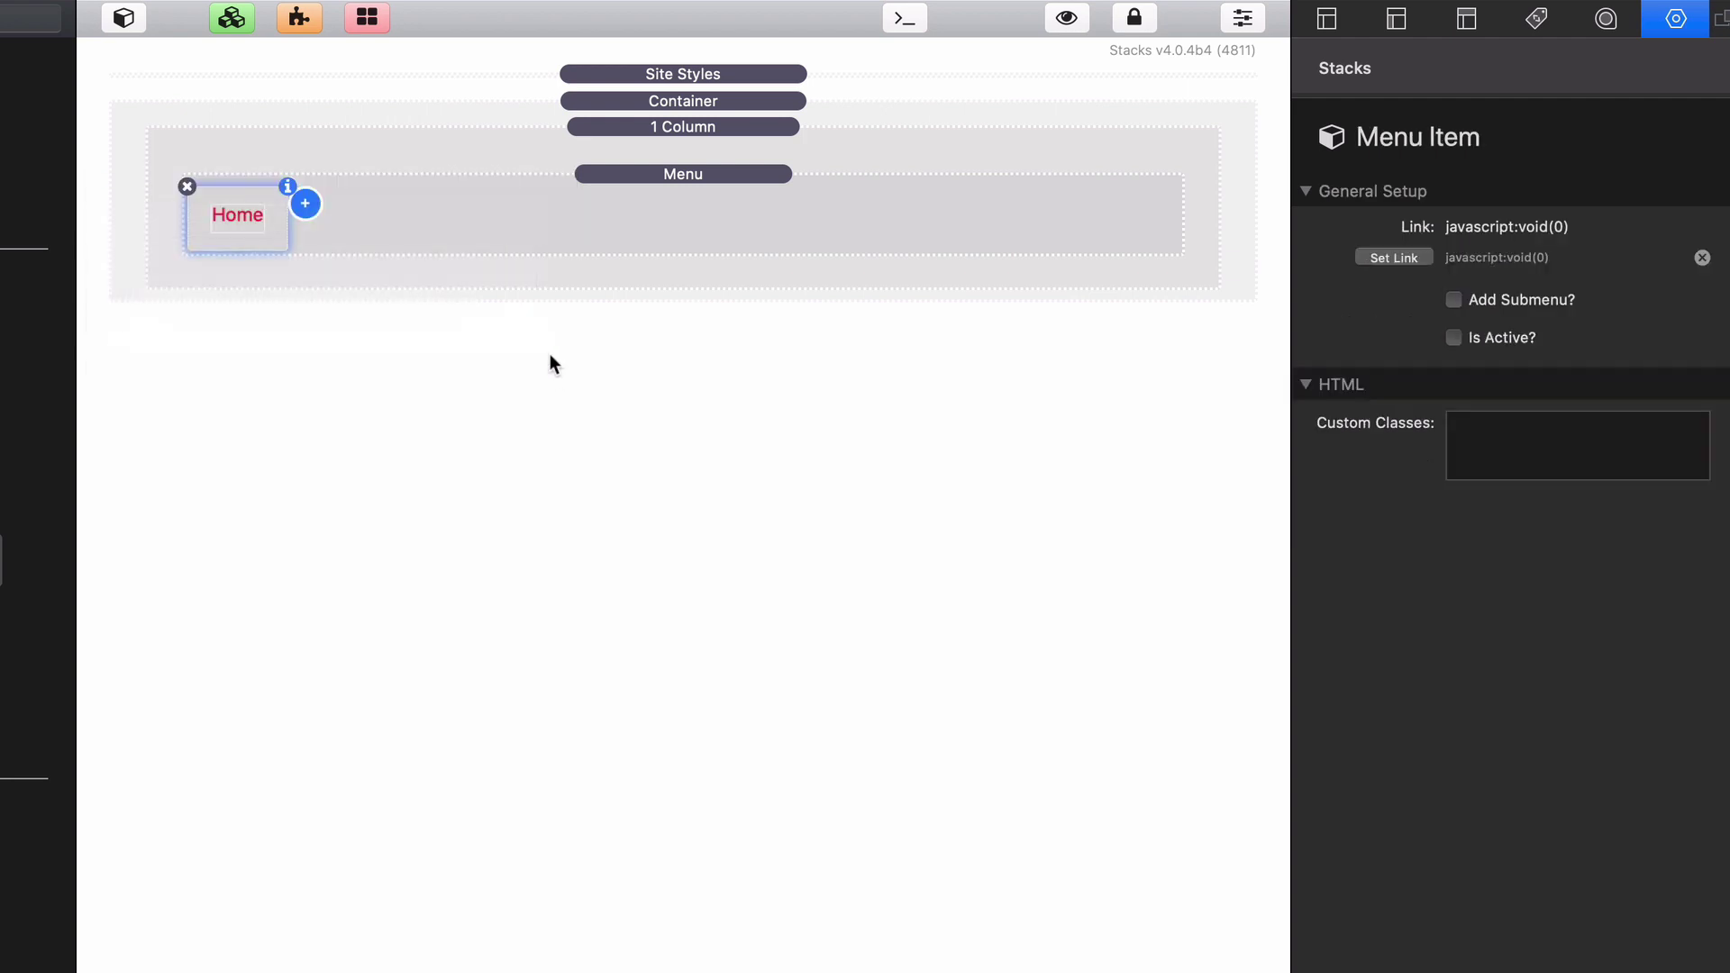
pyautogui.click(377, 213)
pyautogui.click(305, 203)
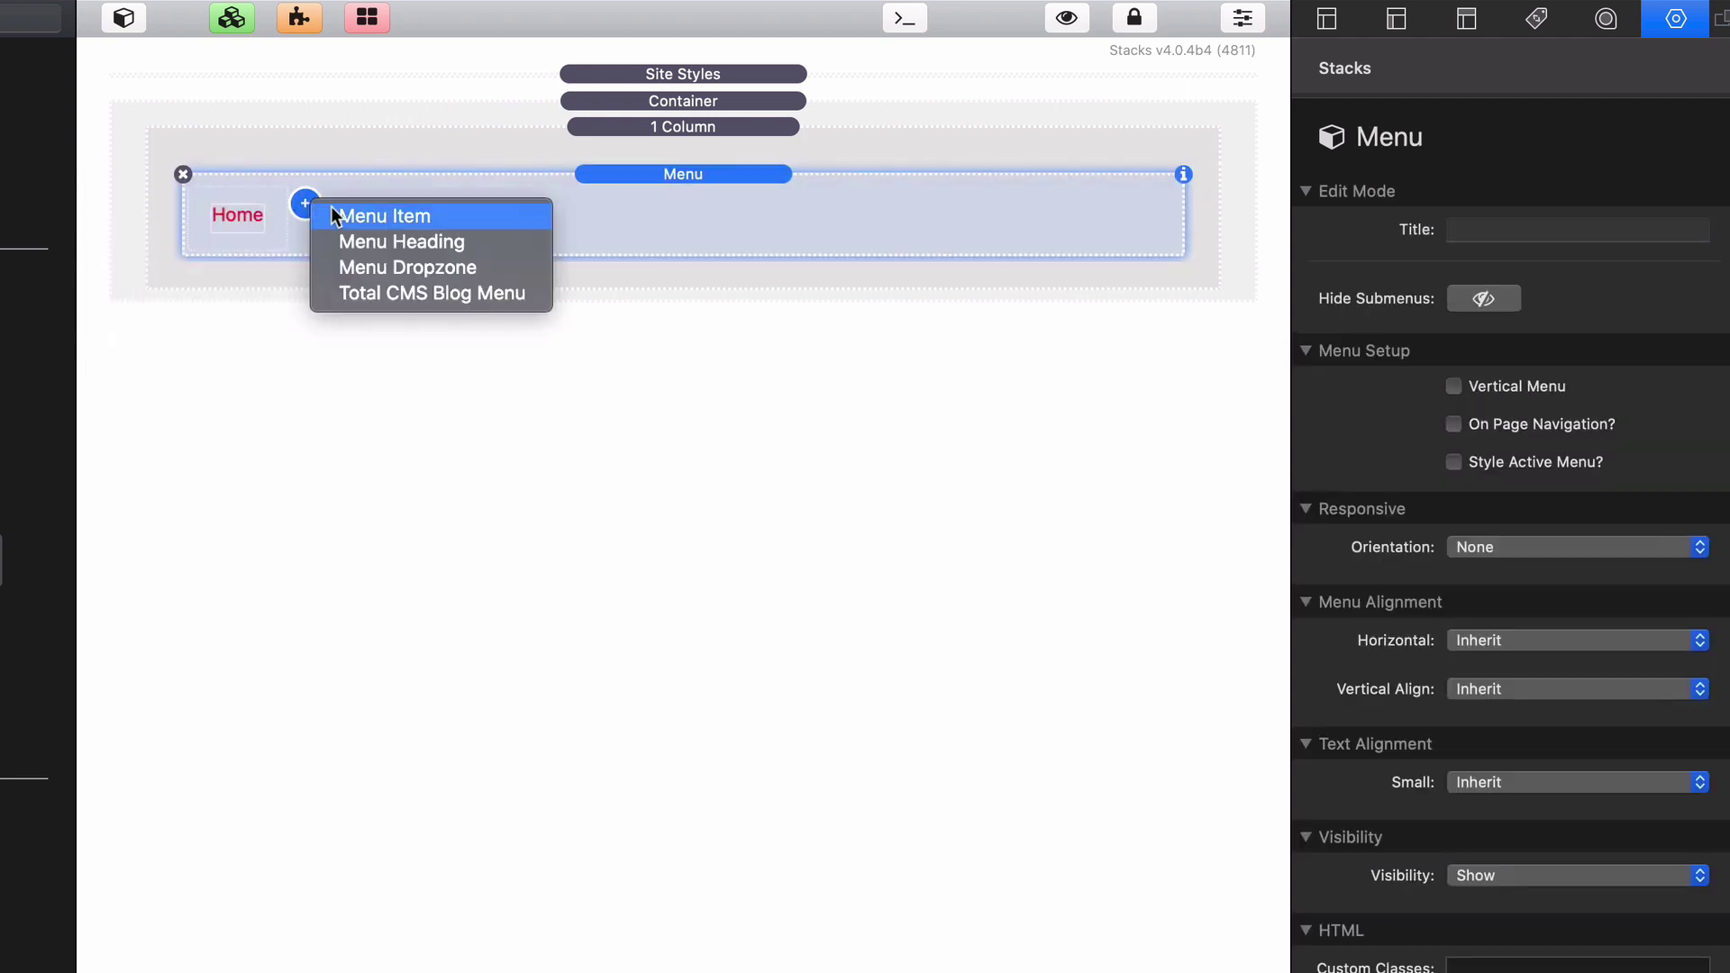
pyautogui.click(244, 198)
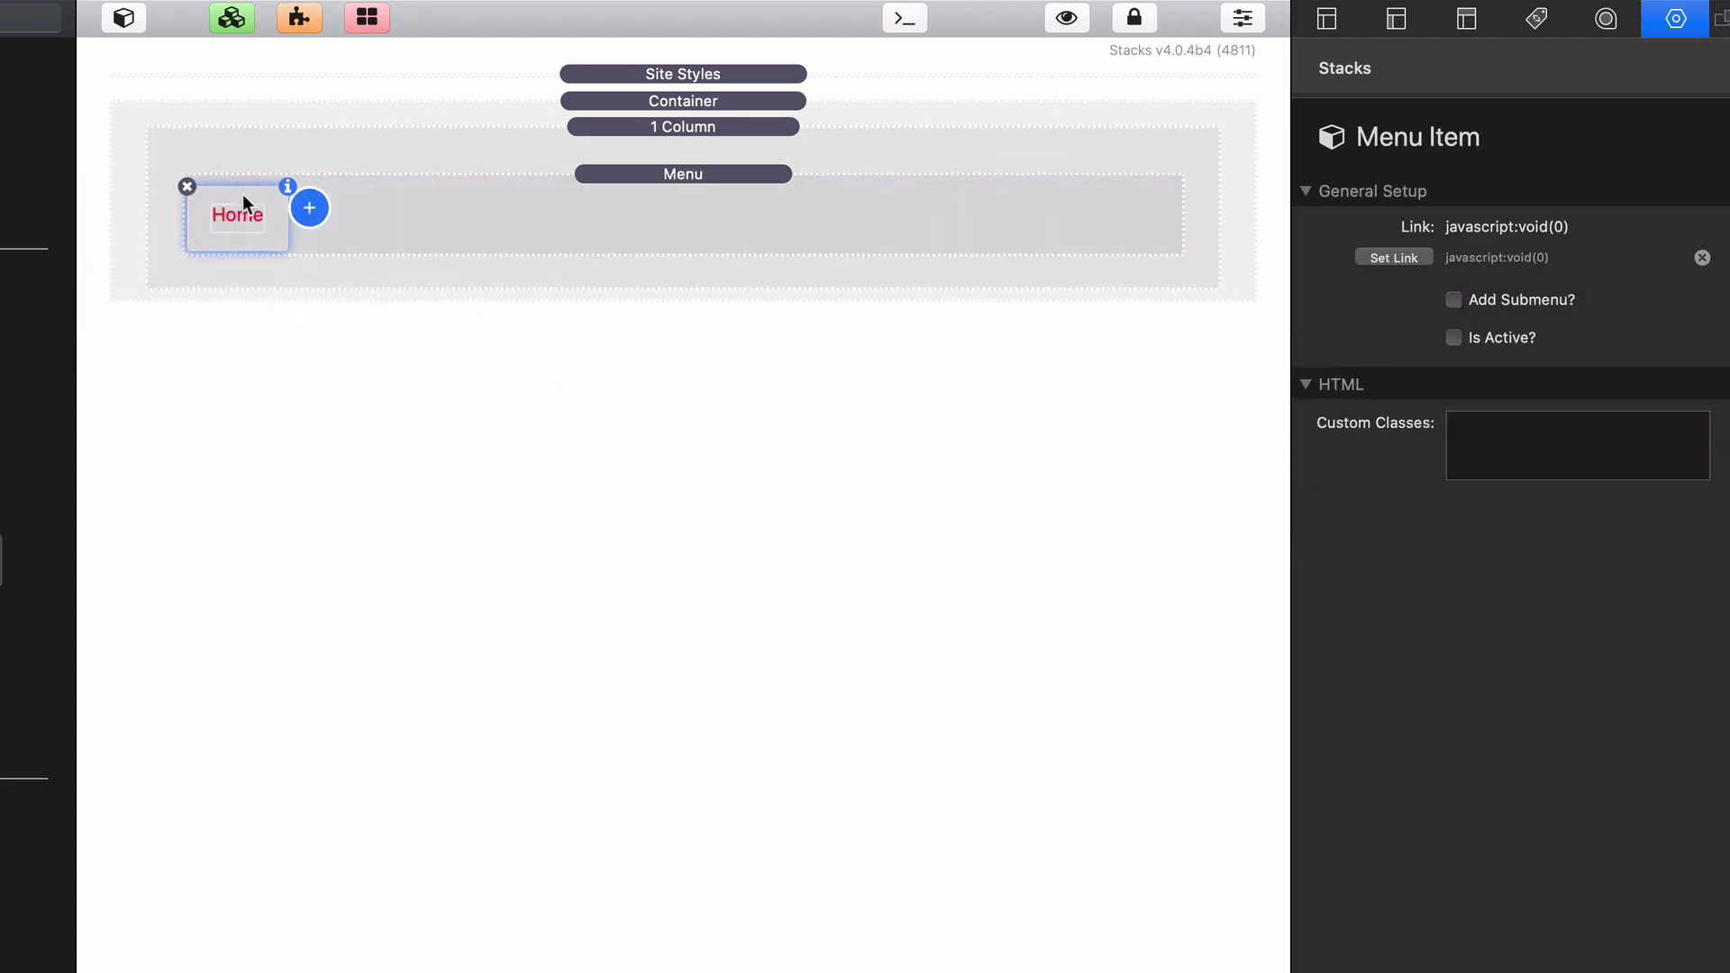
# - Link the Home menu item to the site's Home Page
pyautogui.click(1394, 257)
pyautogui.click(460, 50)
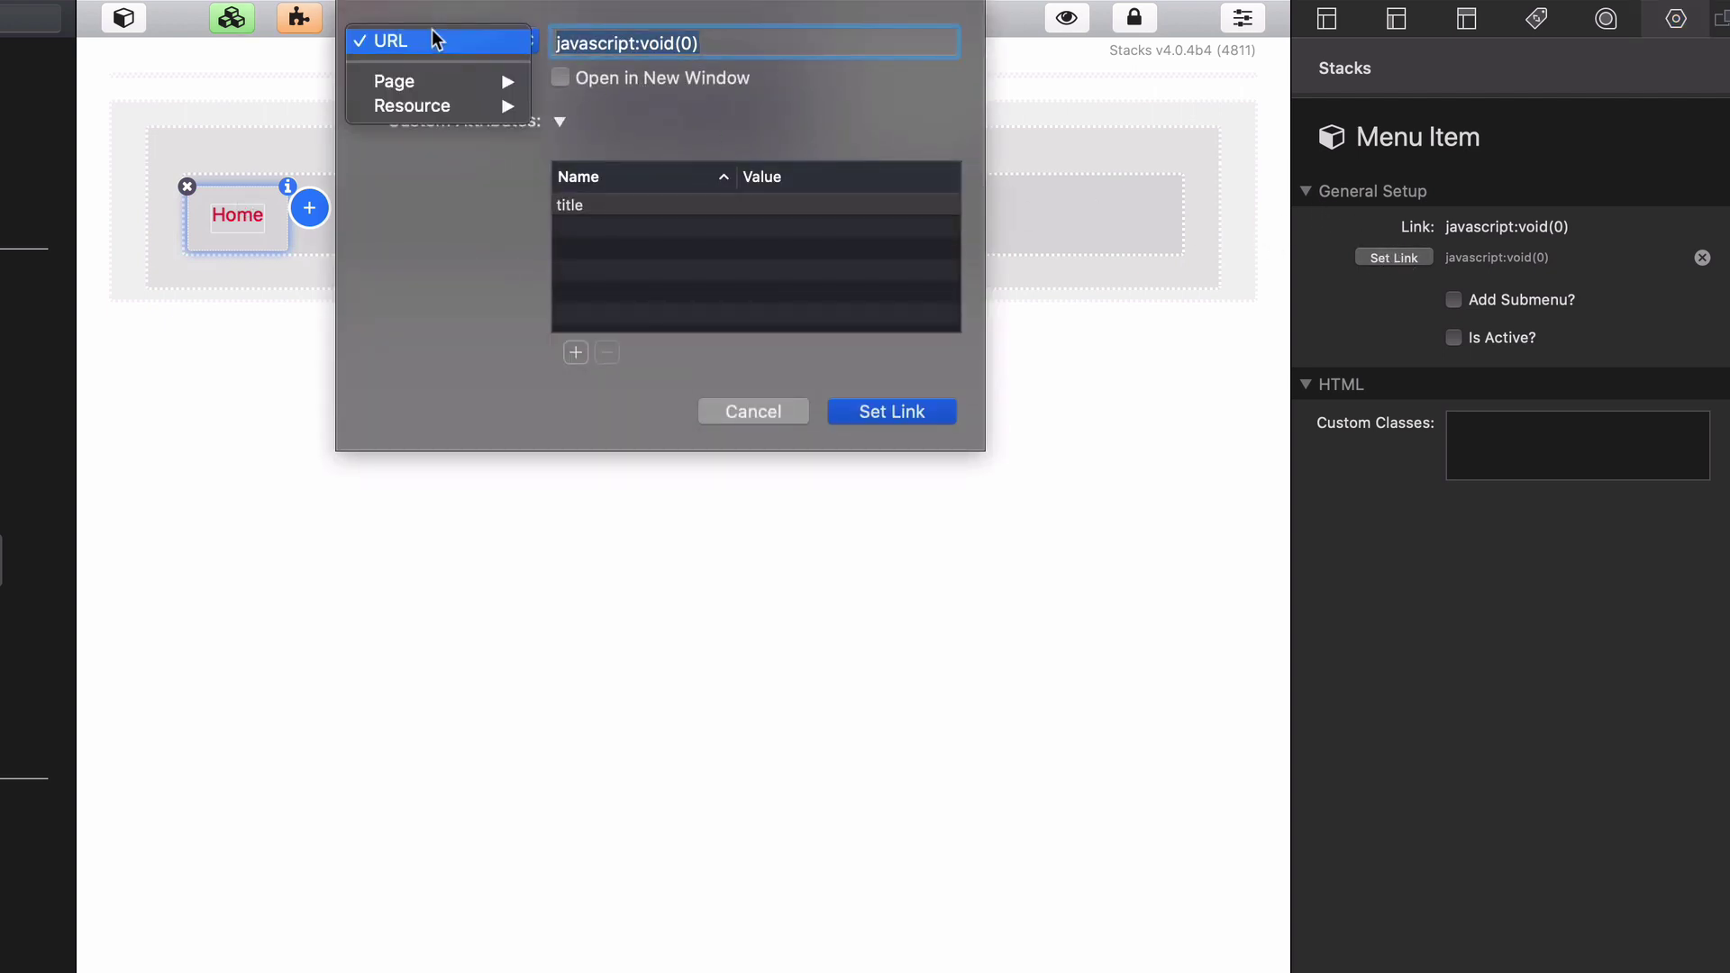
pyautogui.moveTo(439, 83)
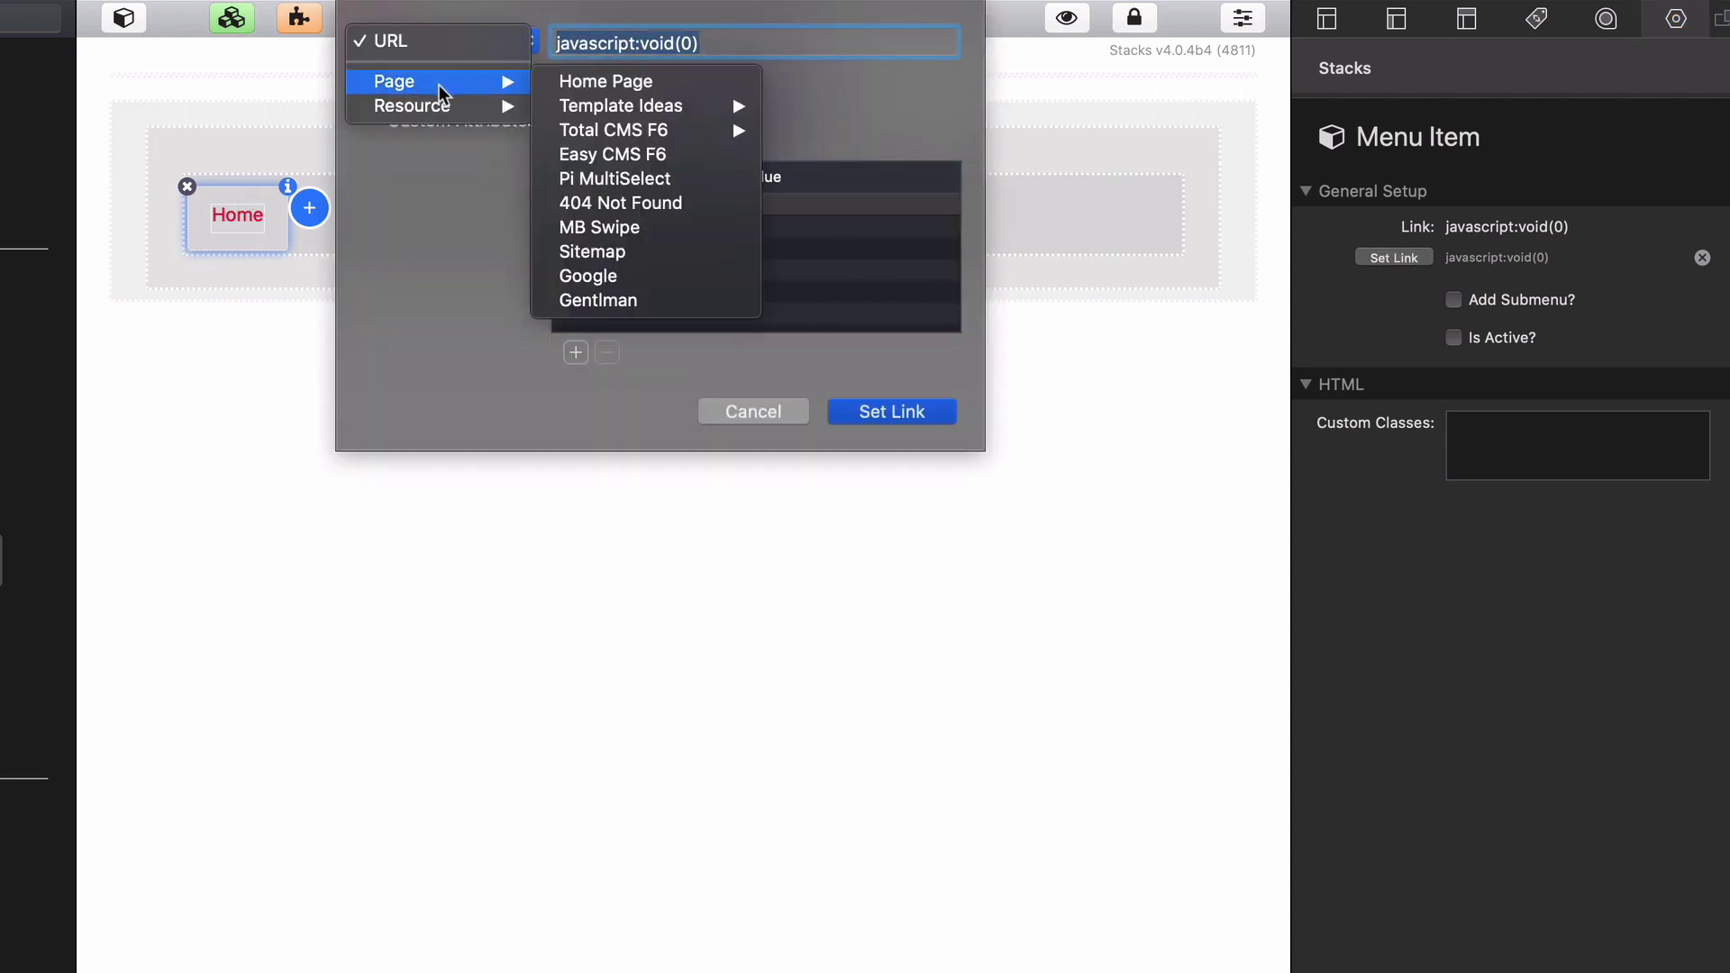
pyautogui.click(642, 87)
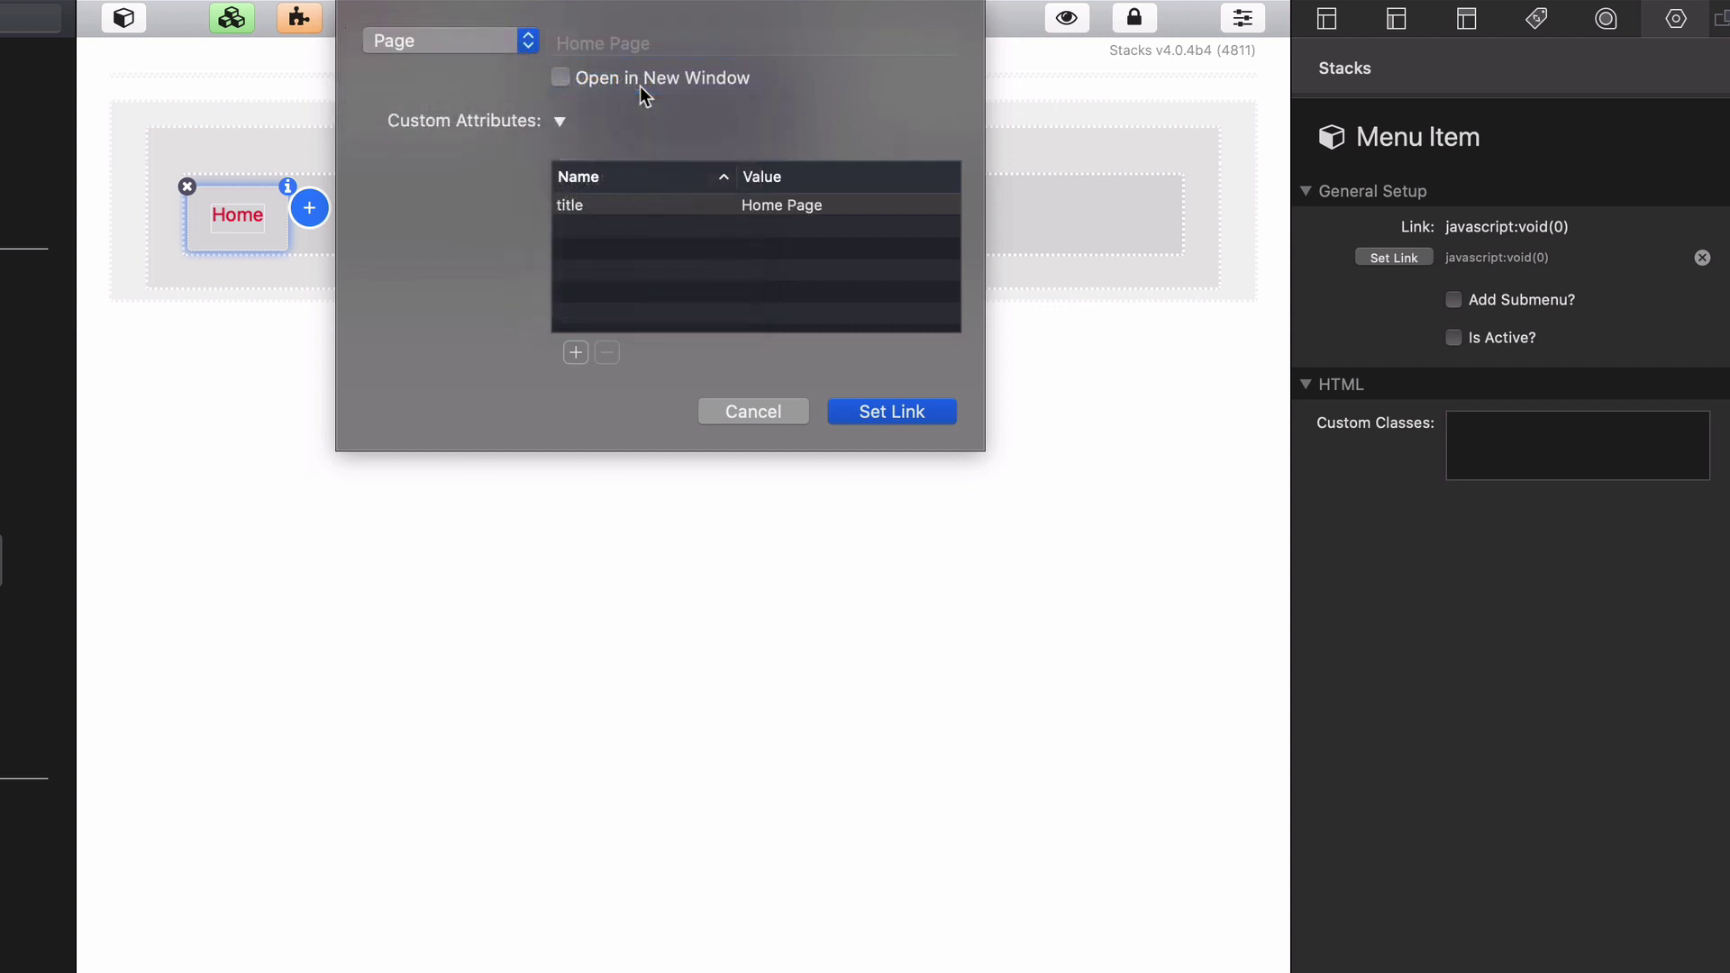
pyautogui.click(890, 415)
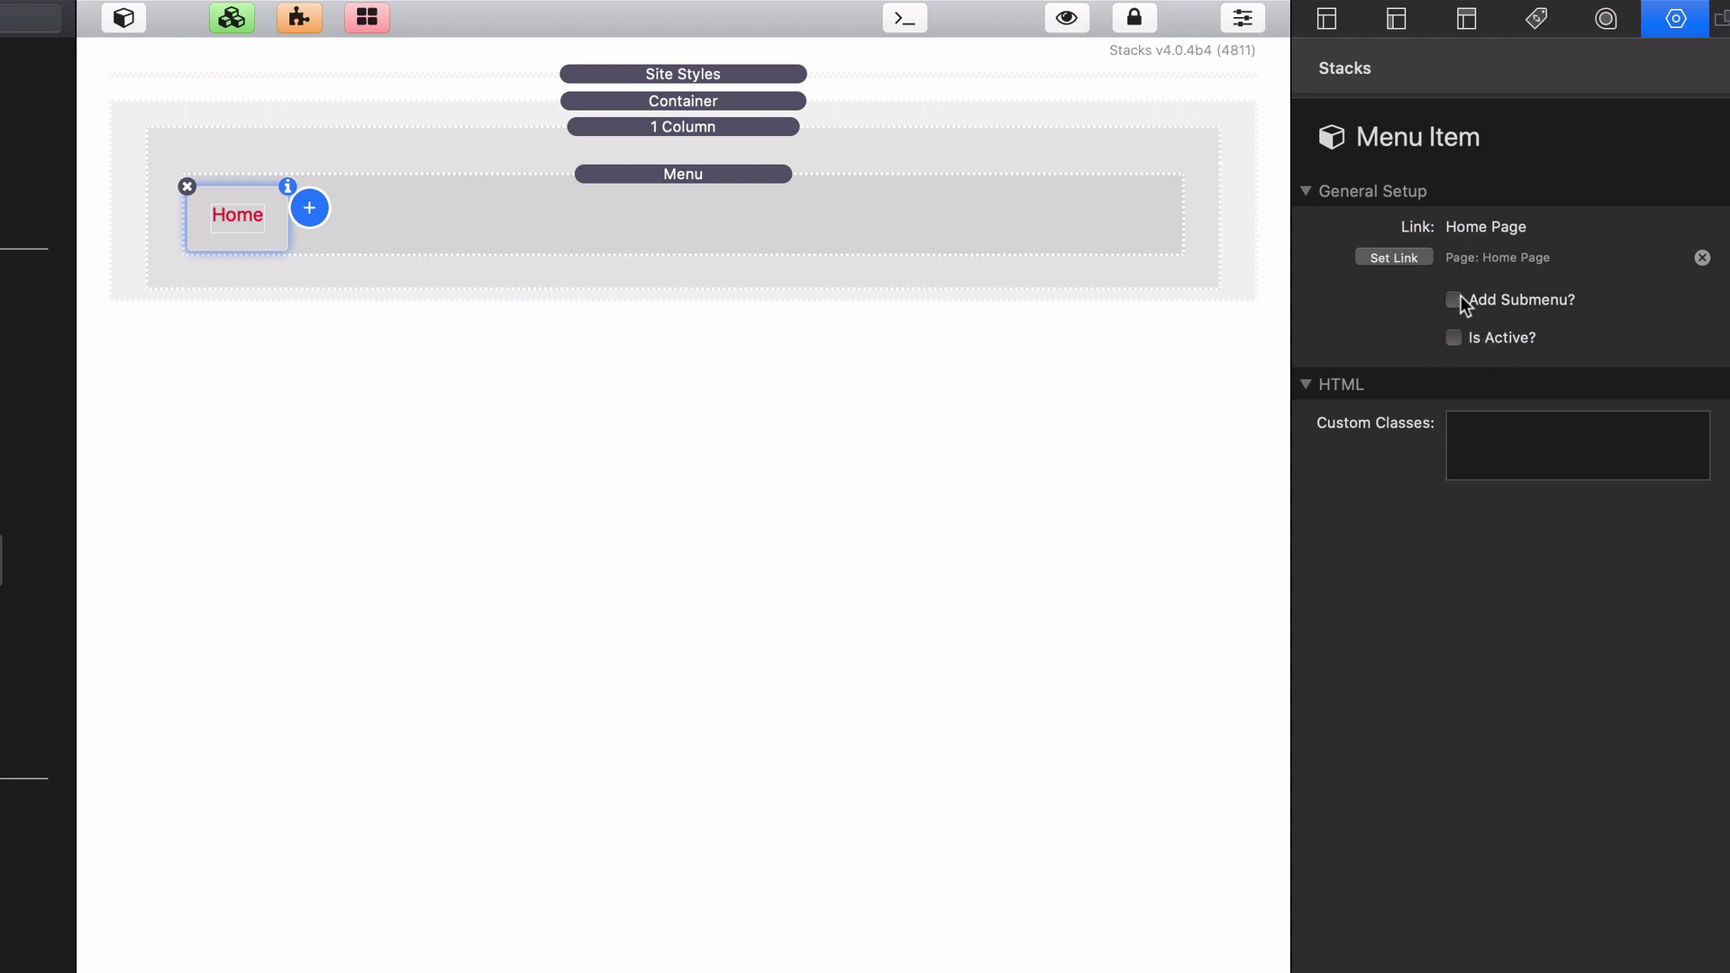
# - Add a second menu item after Home and name it "Products", leaving its link unset
pyautogui.click(309, 209)
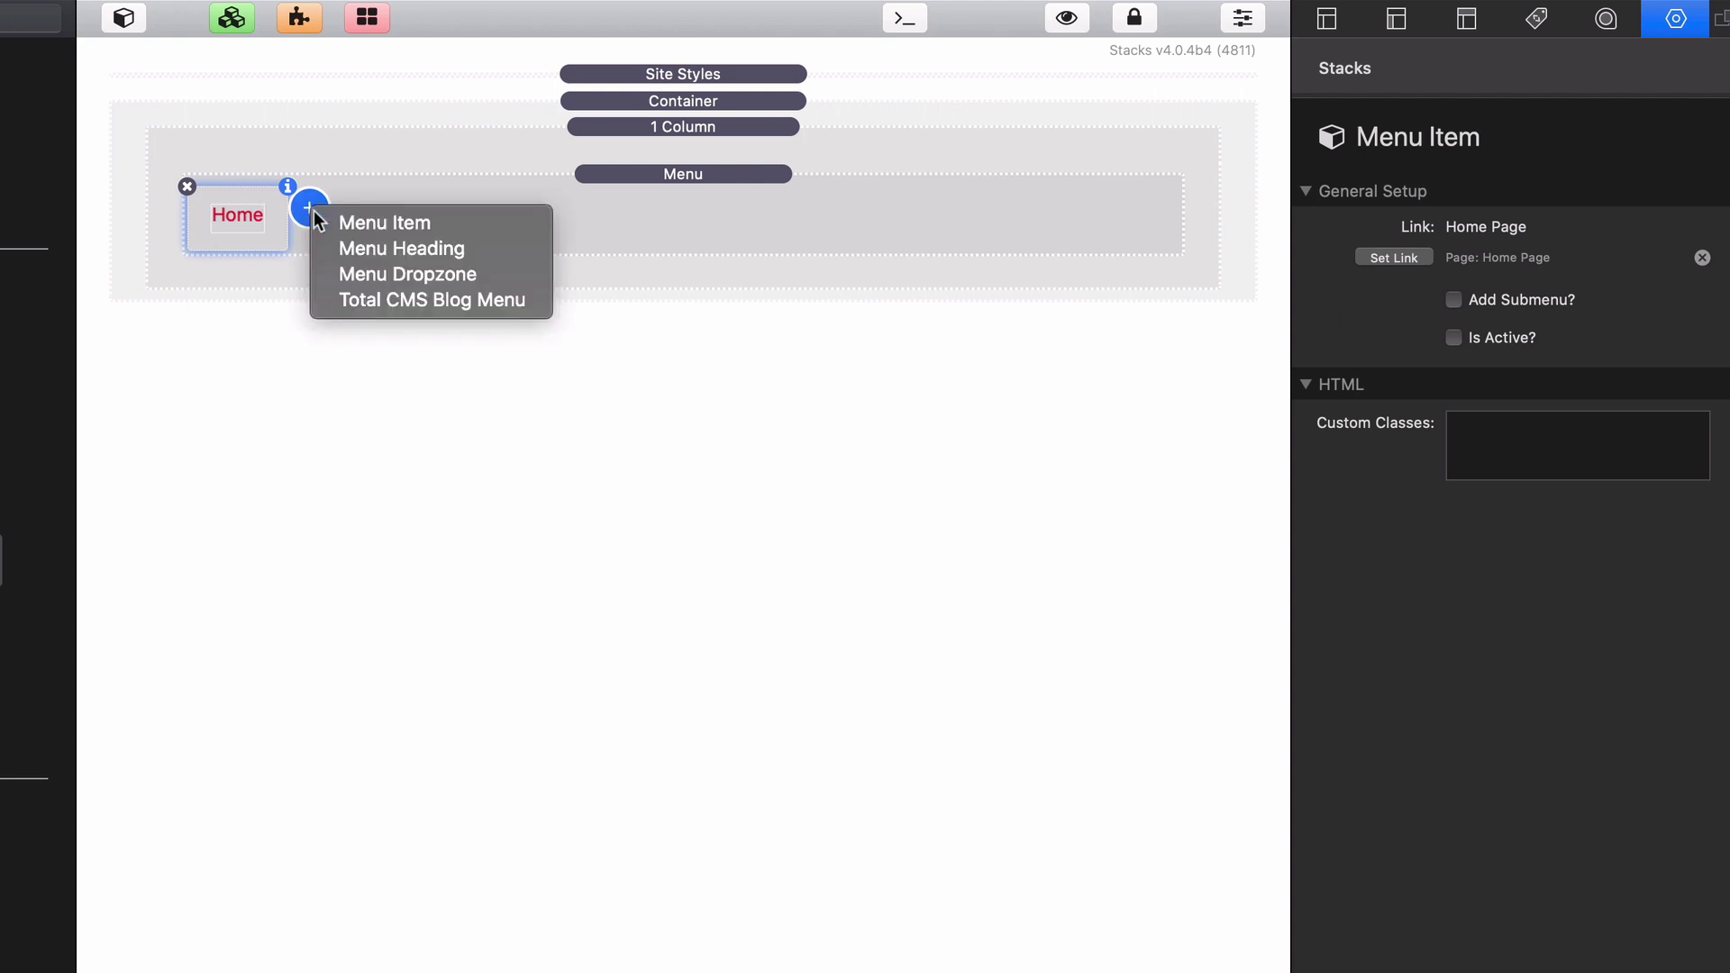
pyautogui.click(426, 224)
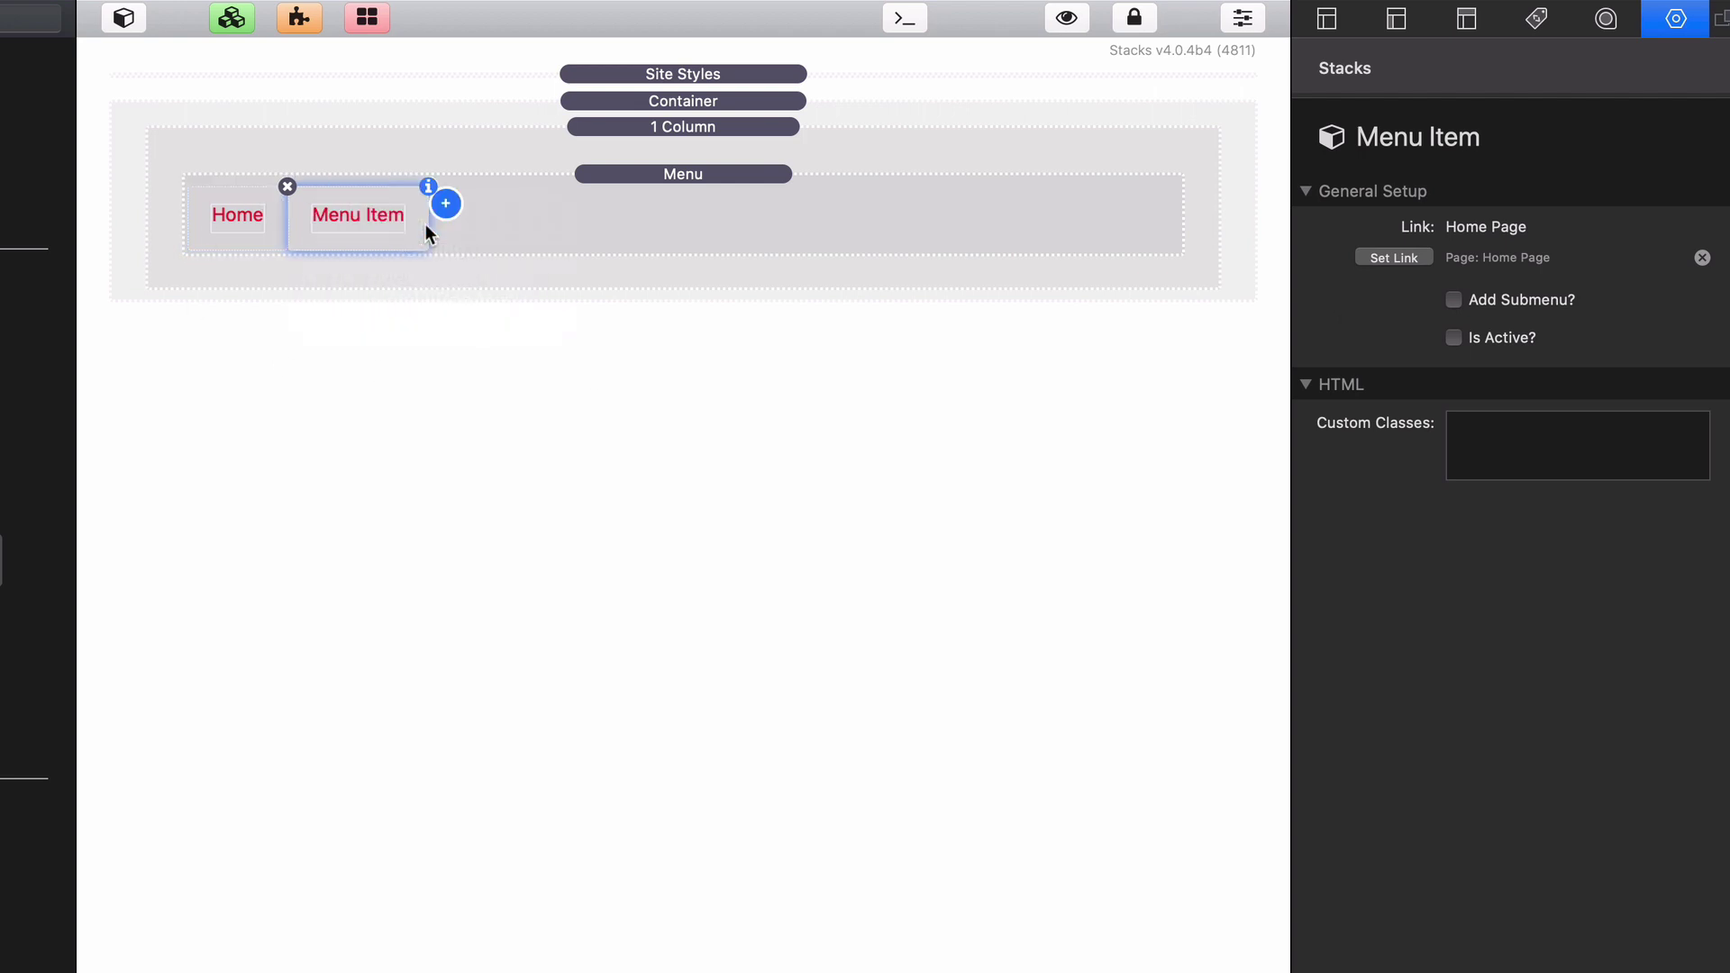
pyautogui.doubleClick(366, 198)
pyautogui.press('super+a')
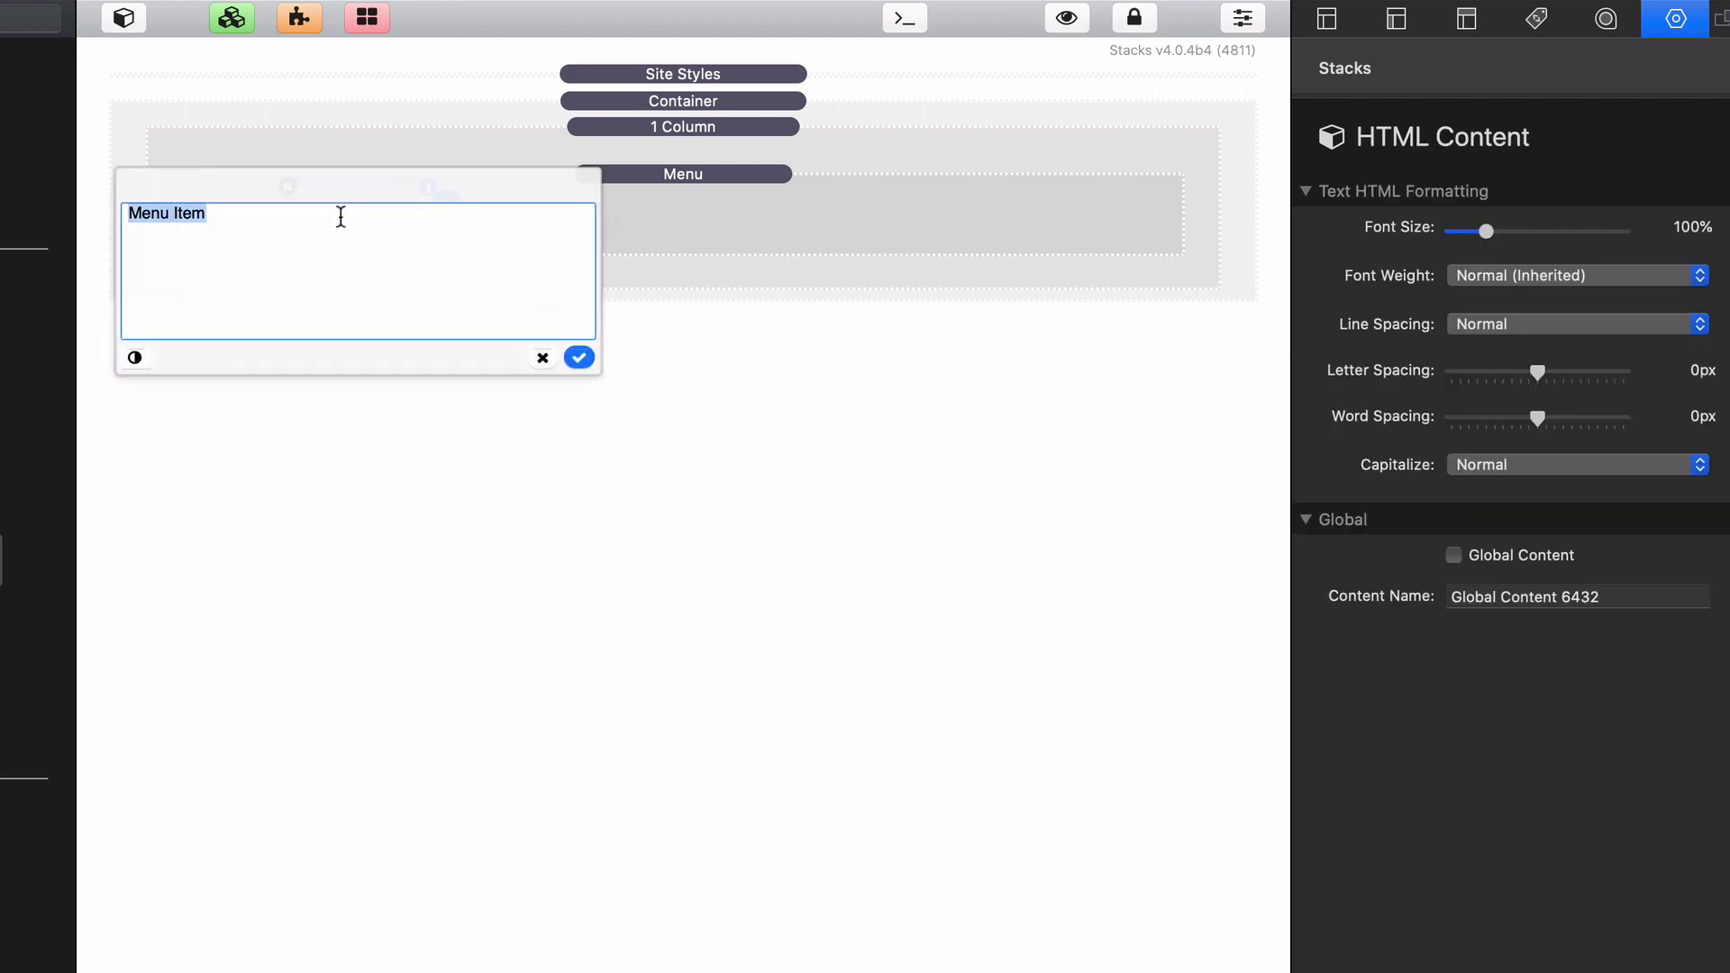
pyautogui.write('Produc')
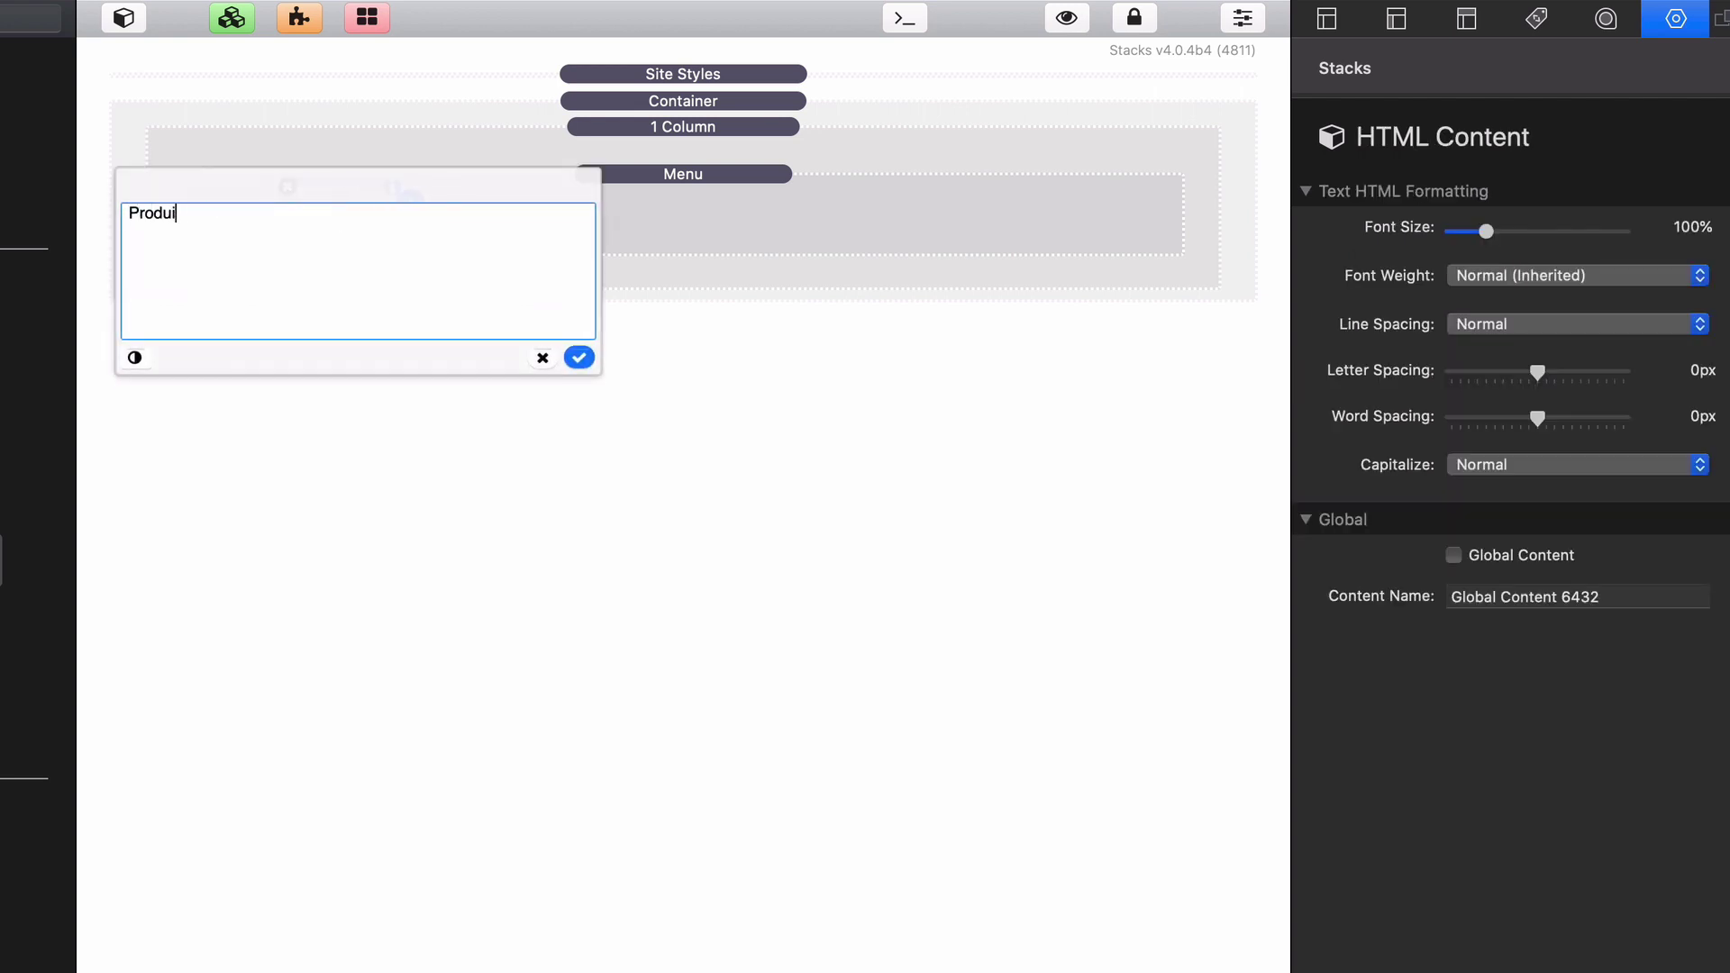
pyautogui.write('ts')
pyautogui.click(578, 358)
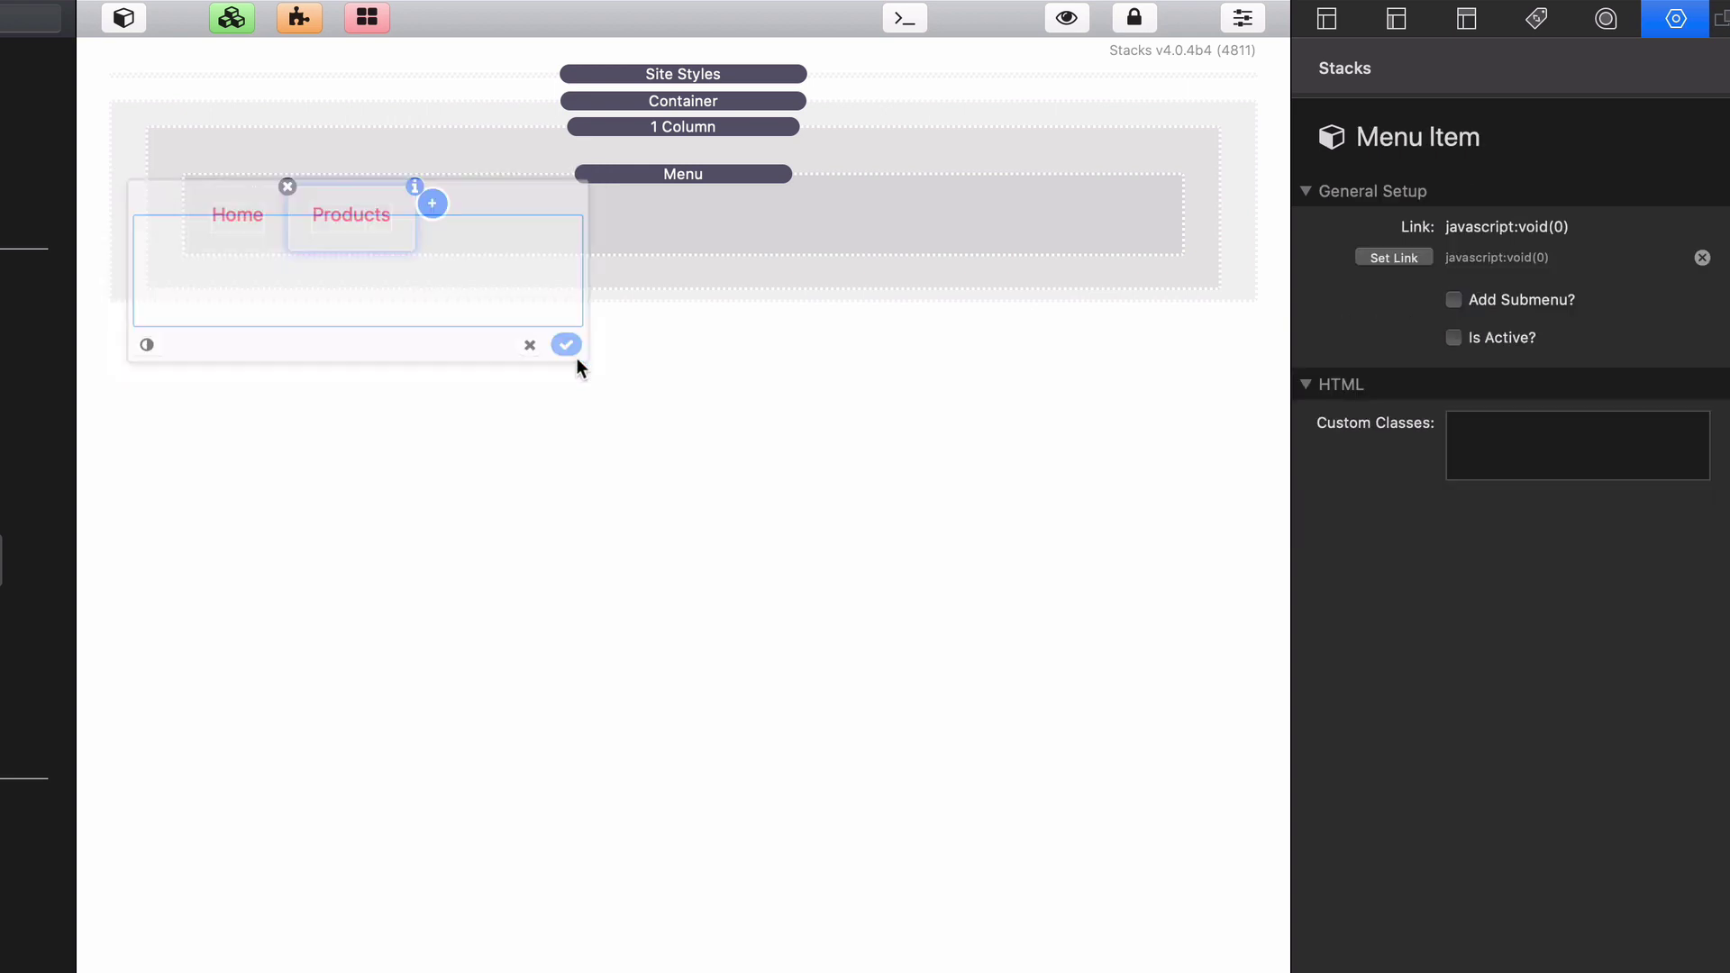
pyautogui.click(1394, 258)
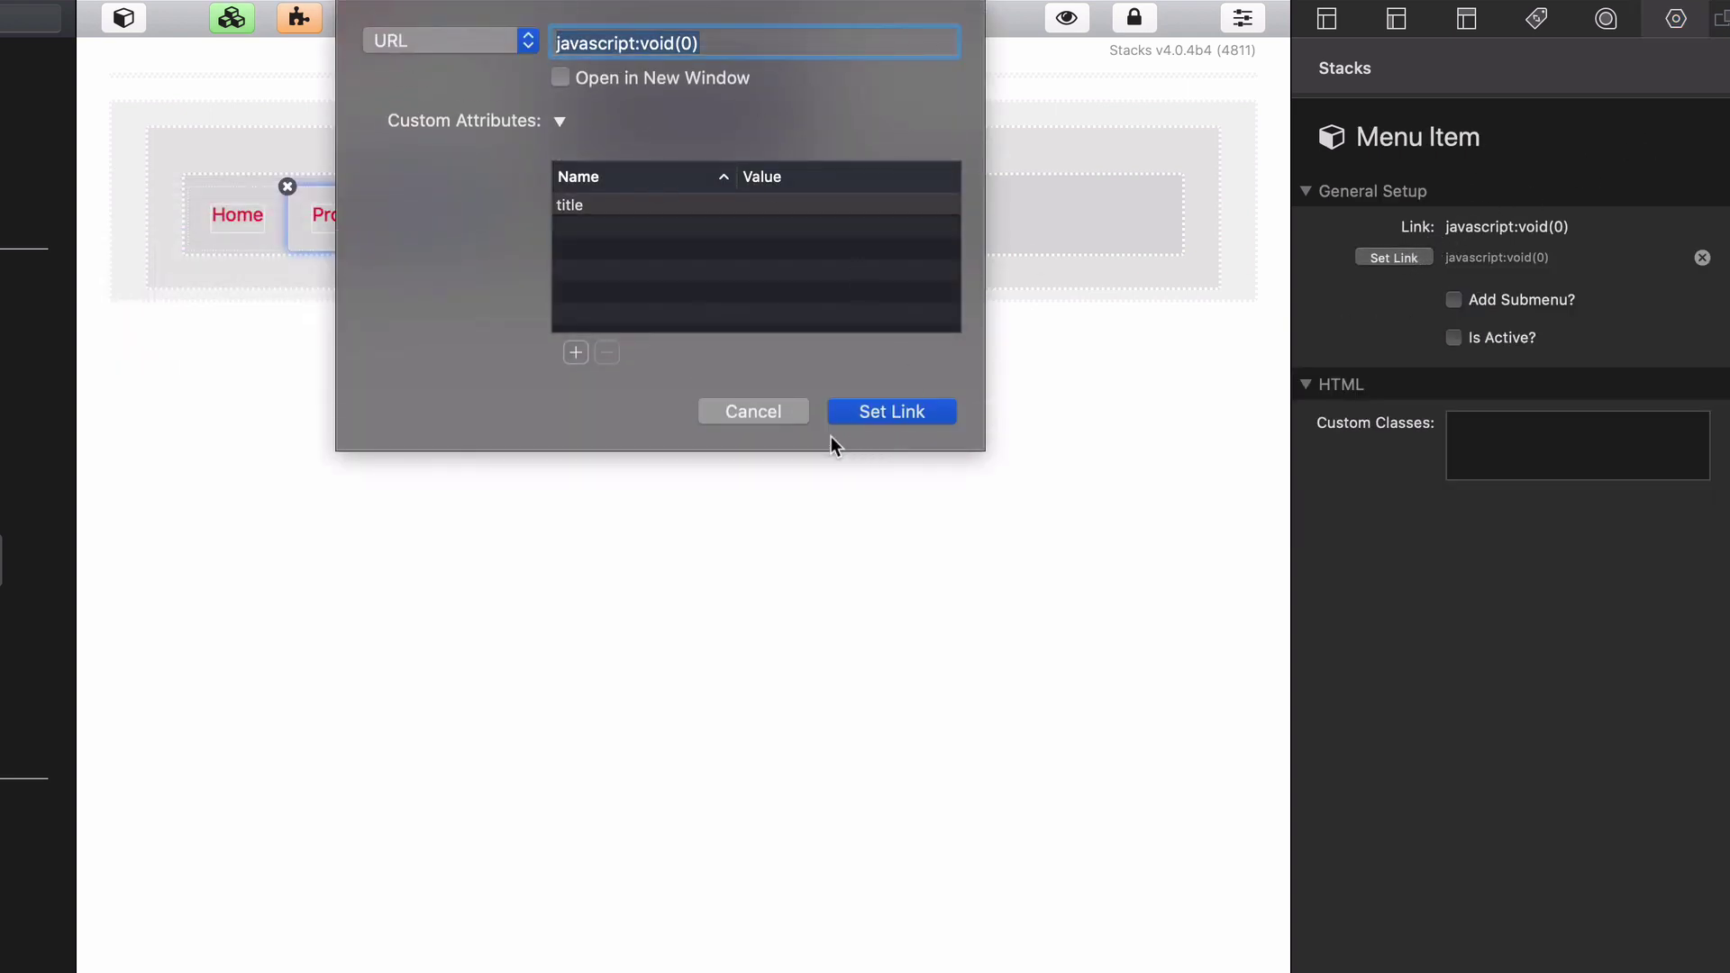
pyautogui.click(753, 412)
# - Add a third menu item after Products and name it "Contact"
pyautogui.click(431, 206)
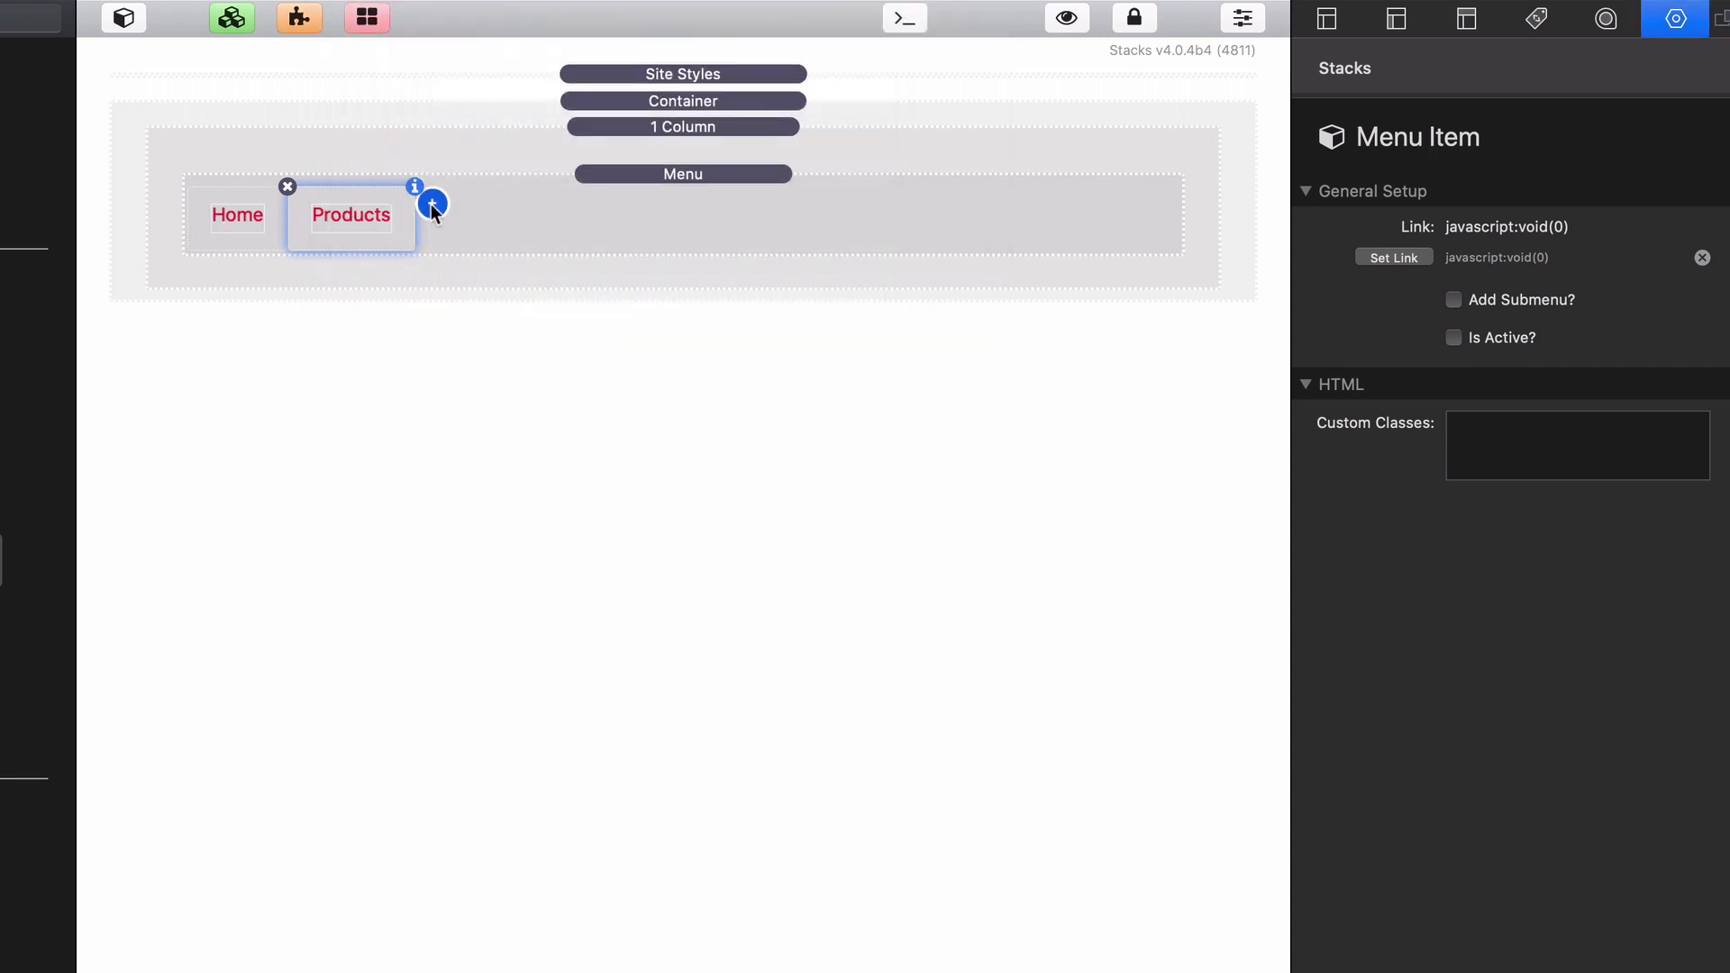
pyautogui.click(478, 214)
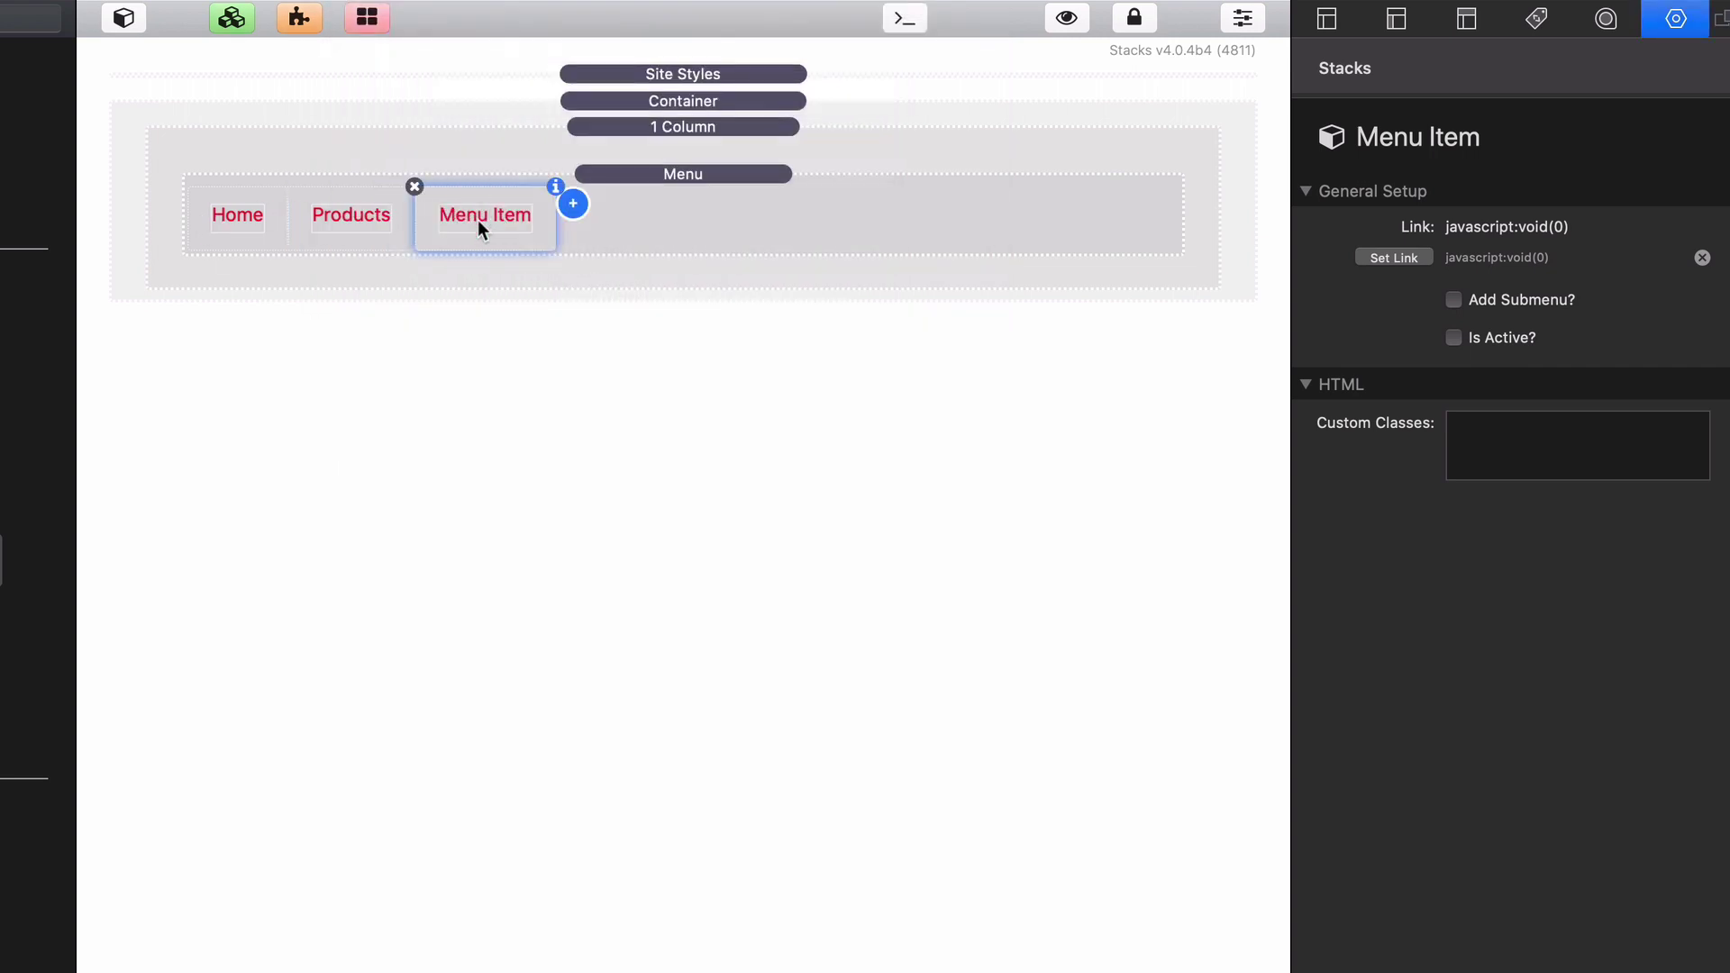
pyautogui.doubleClick(478, 220)
pyautogui.write('Contact')
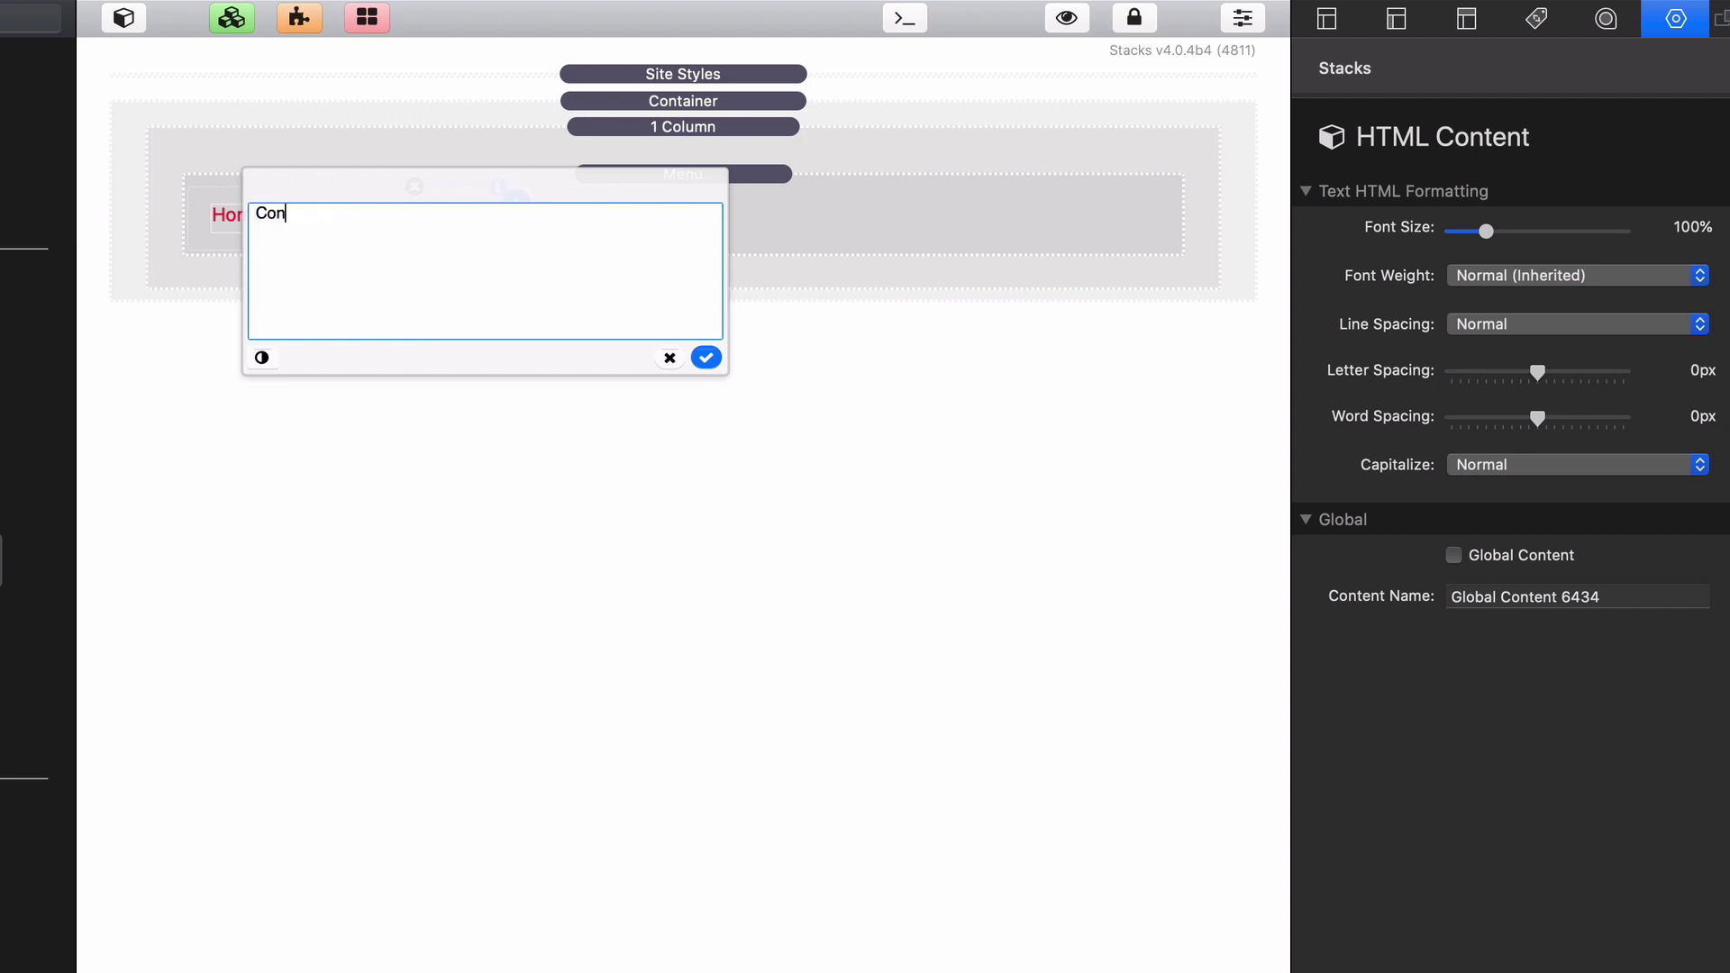
pyautogui.click(708, 358)
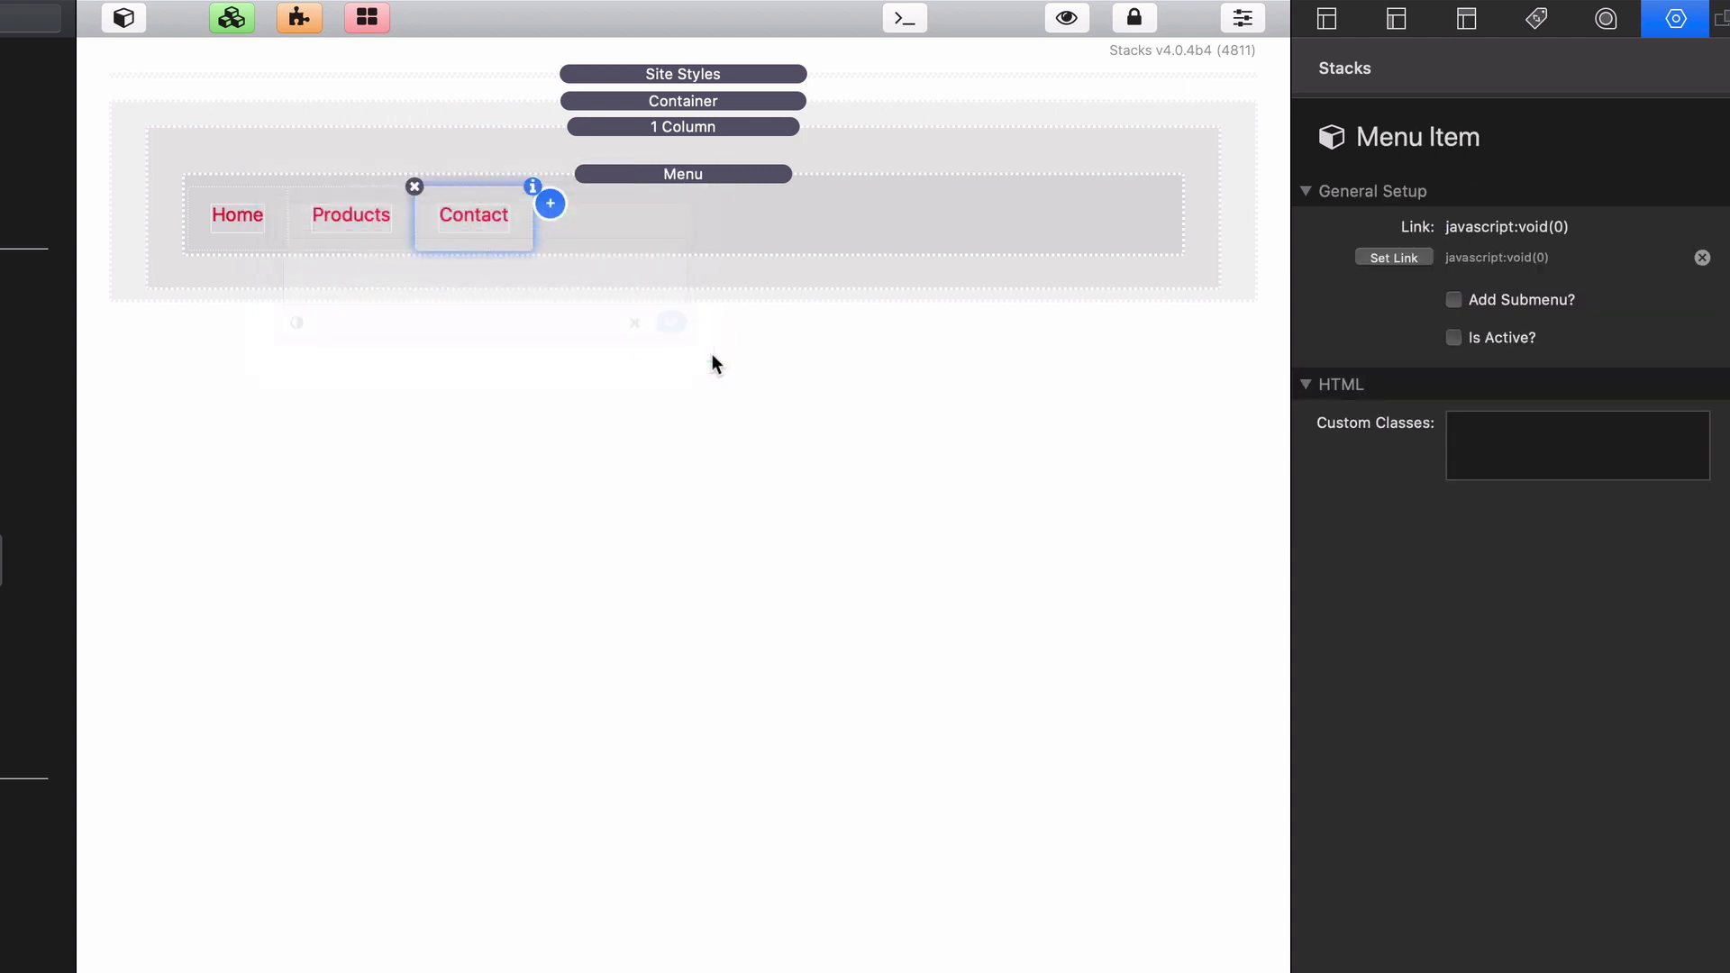
# - Add a fourth menu item after Contact and name it "Abount"
pyautogui.click(550, 206)
pyautogui.click(626, 212)
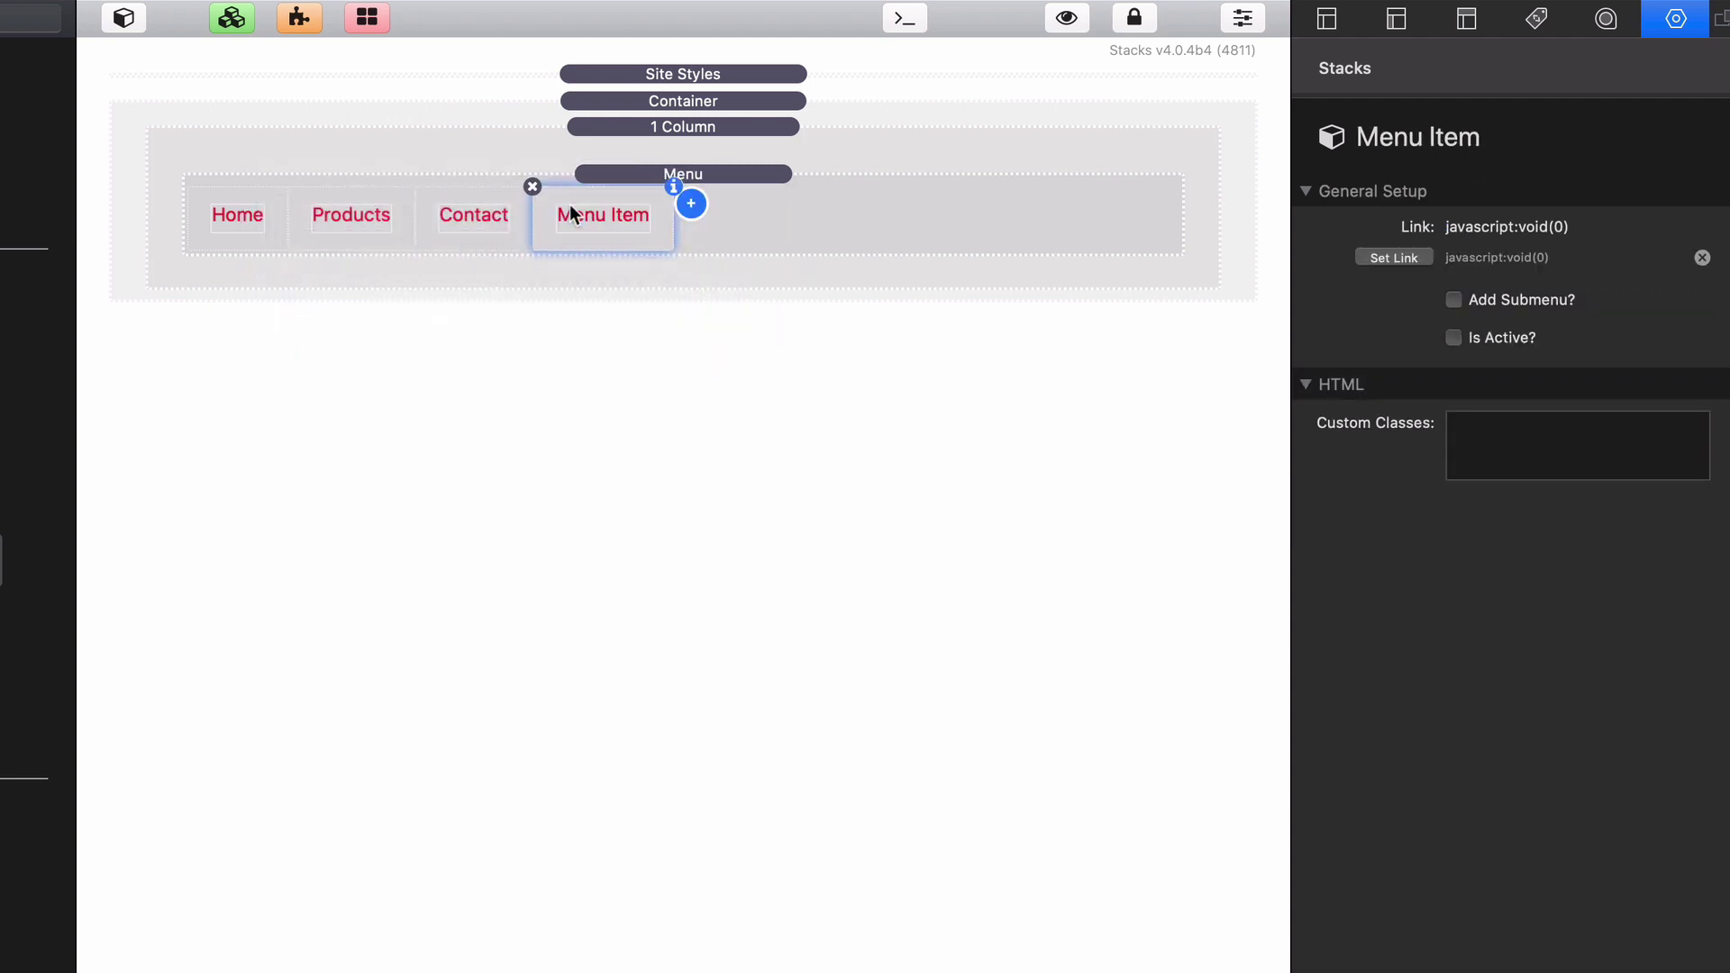
pyautogui.doubleClick(571, 212)
pyautogui.press('super+a')
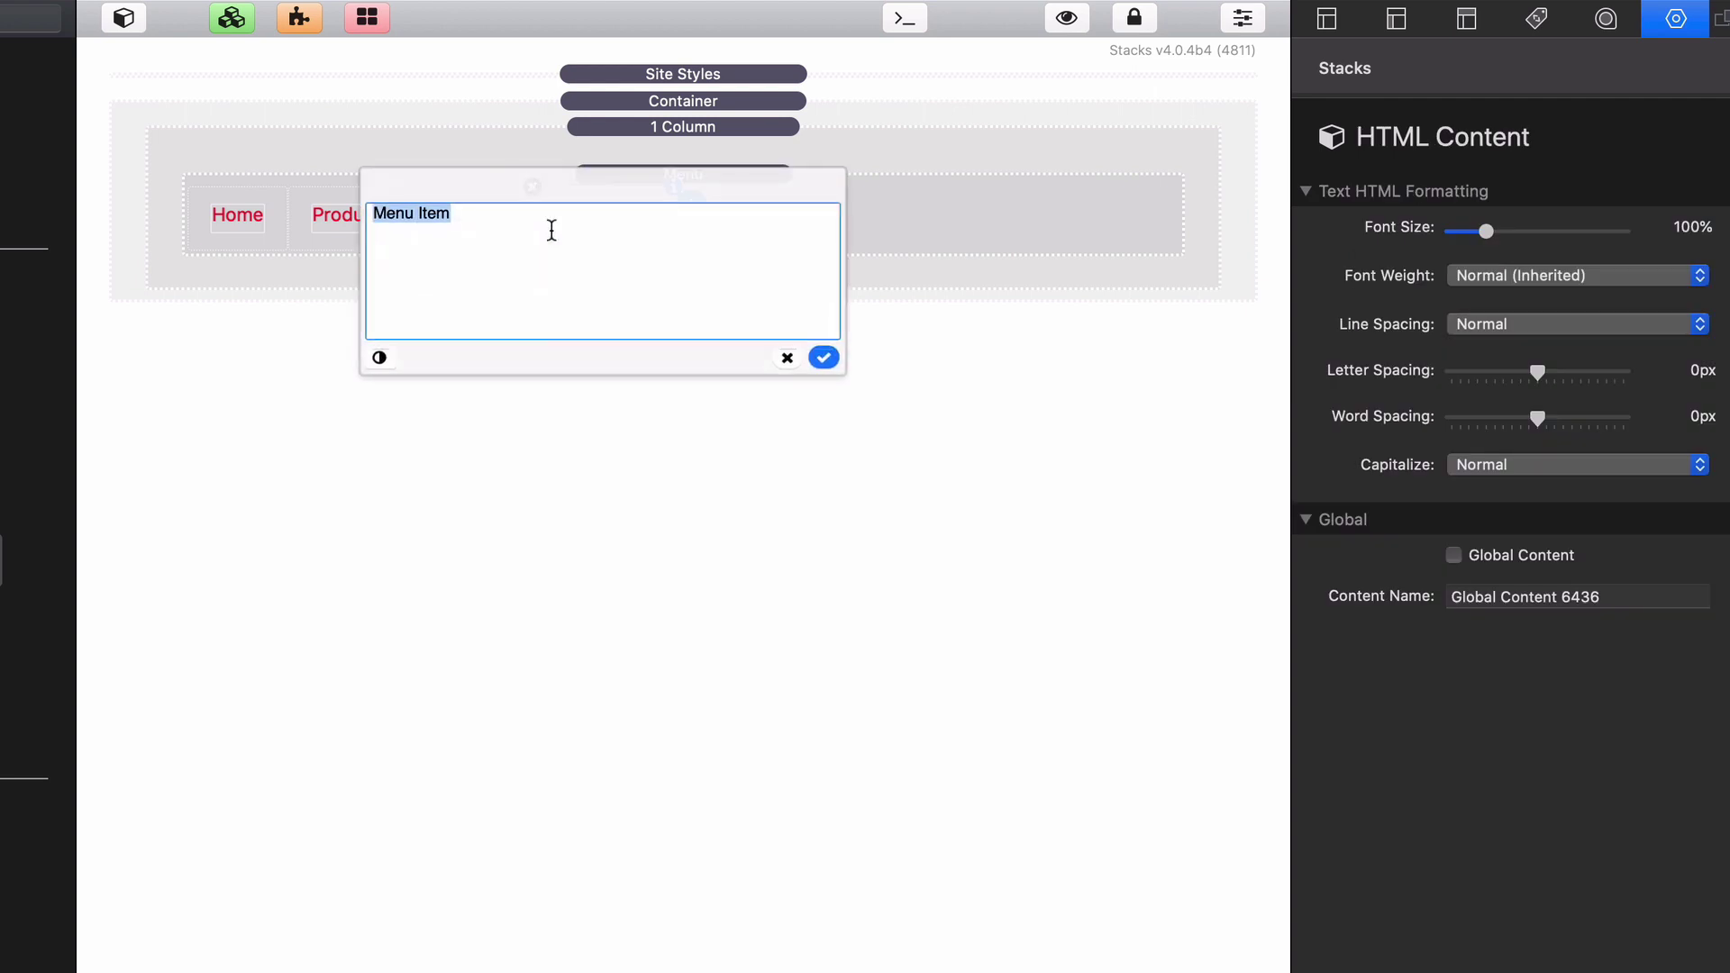
pyautogui.write('Abount')
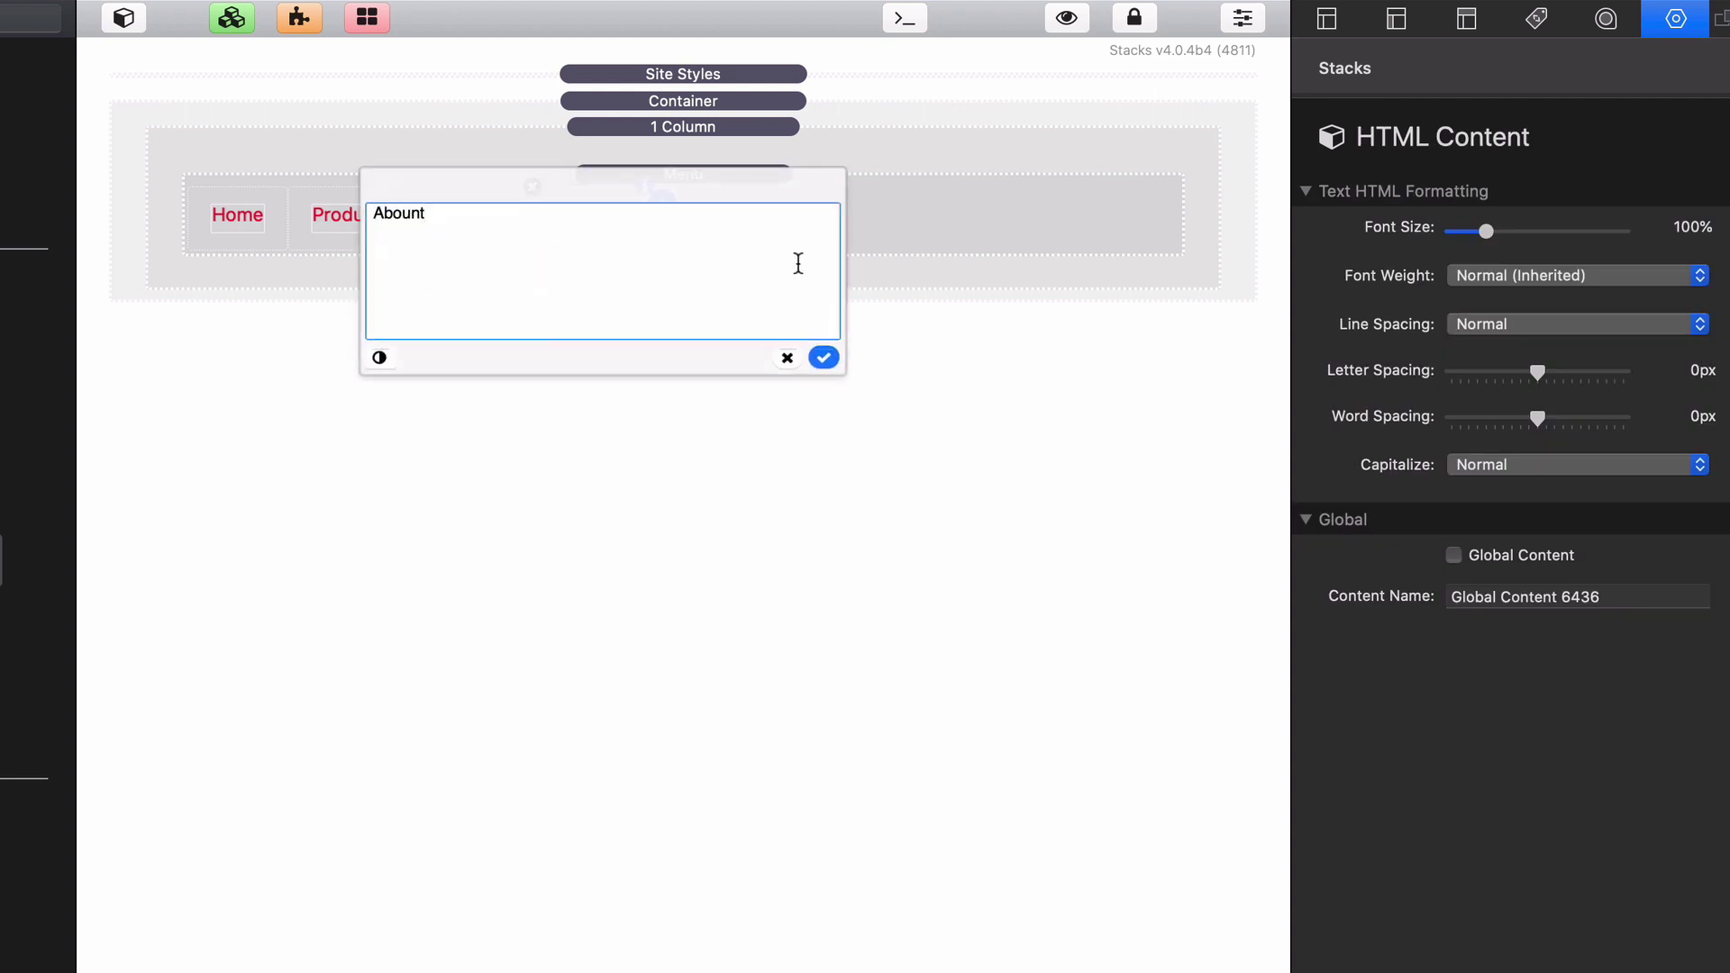
pyautogui.click(823, 358)
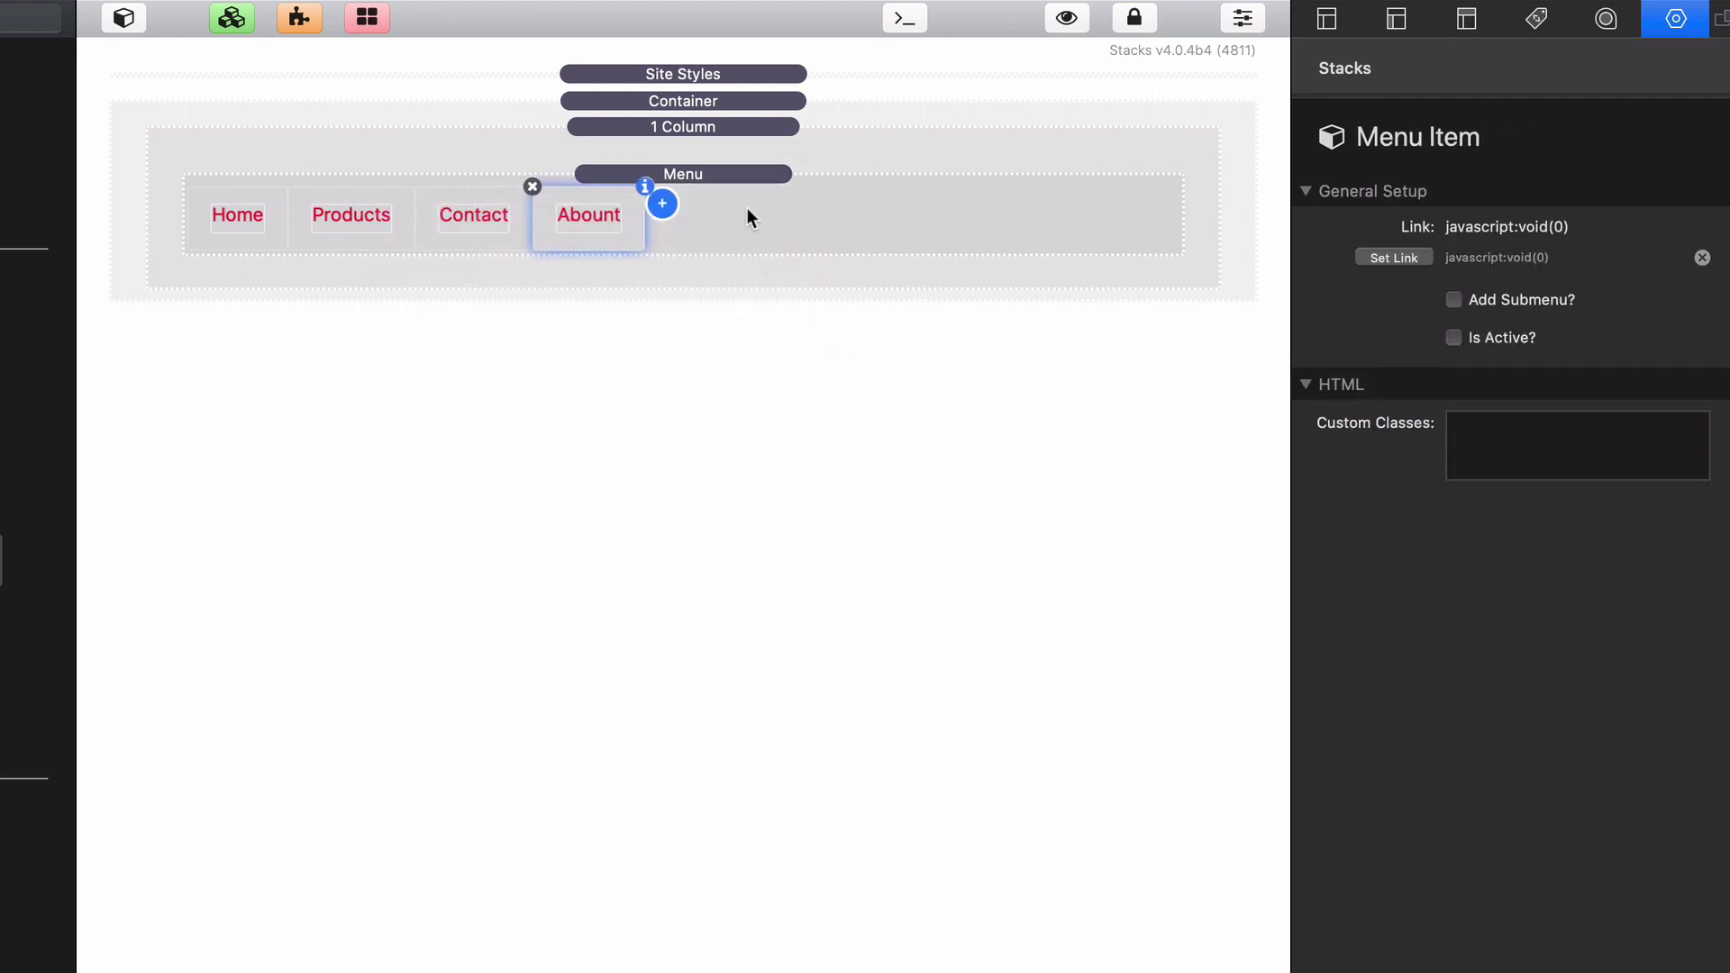
# - Examine the item types that can be added to the menu and the settings of the Menu stack and its items
pyautogui.click(689, 206)
pyautogui.click(661, 204)
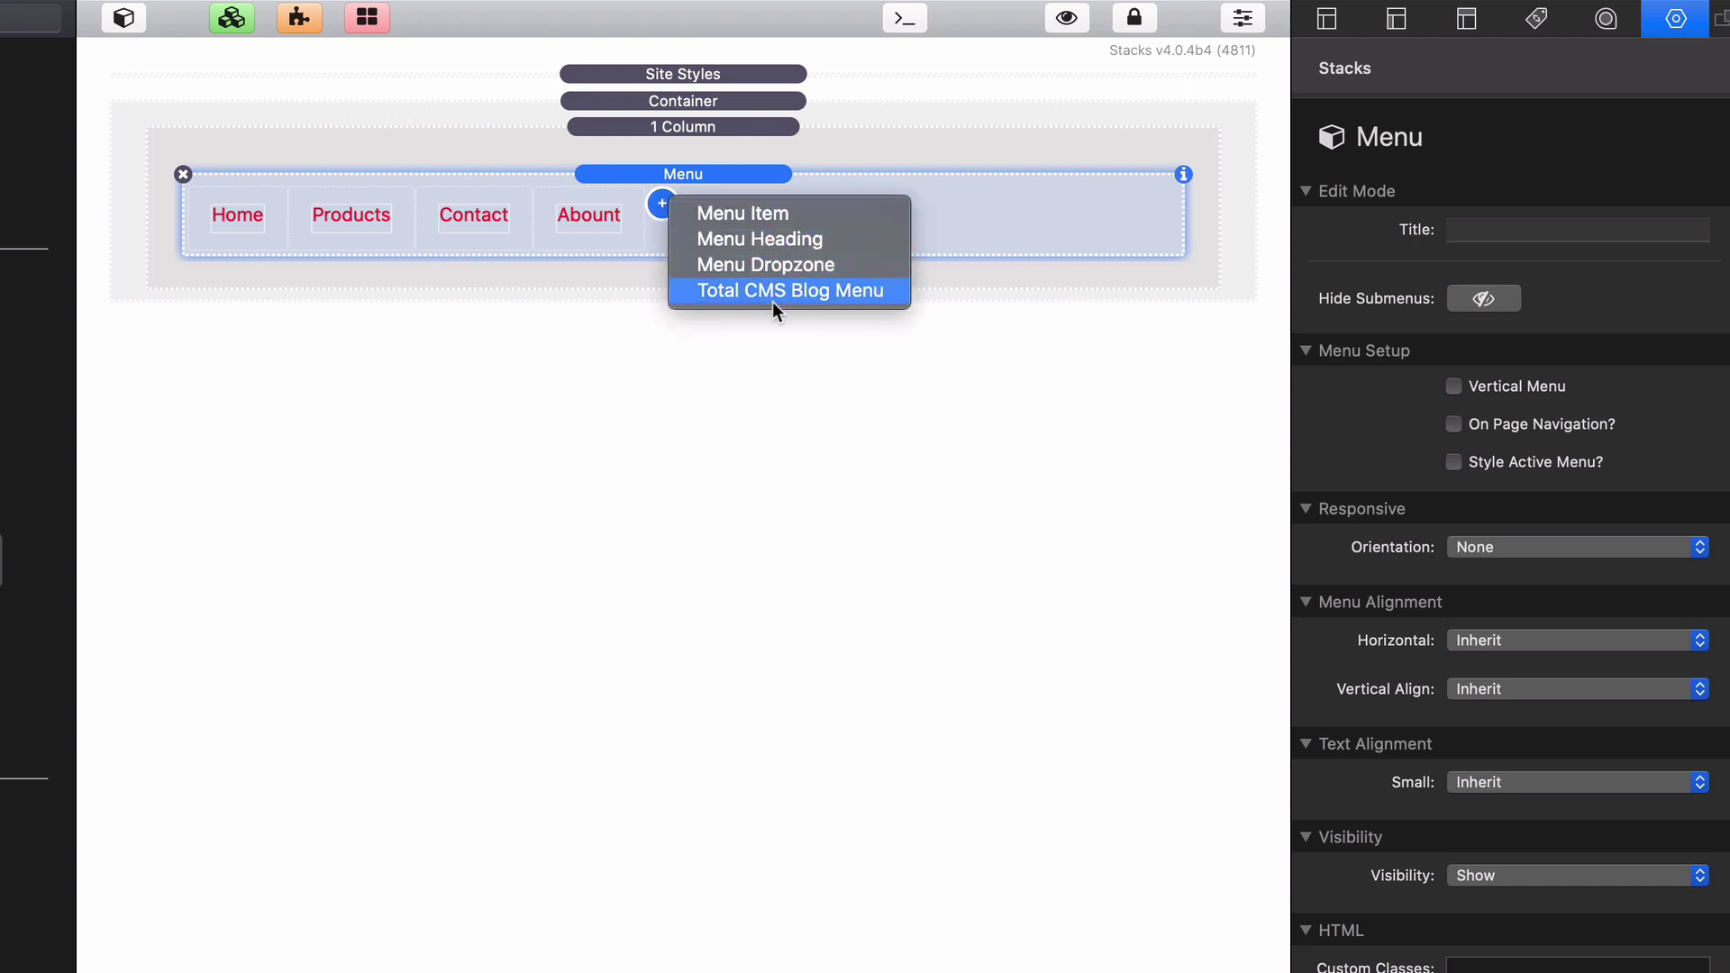
pyautogui.click(786, 375)
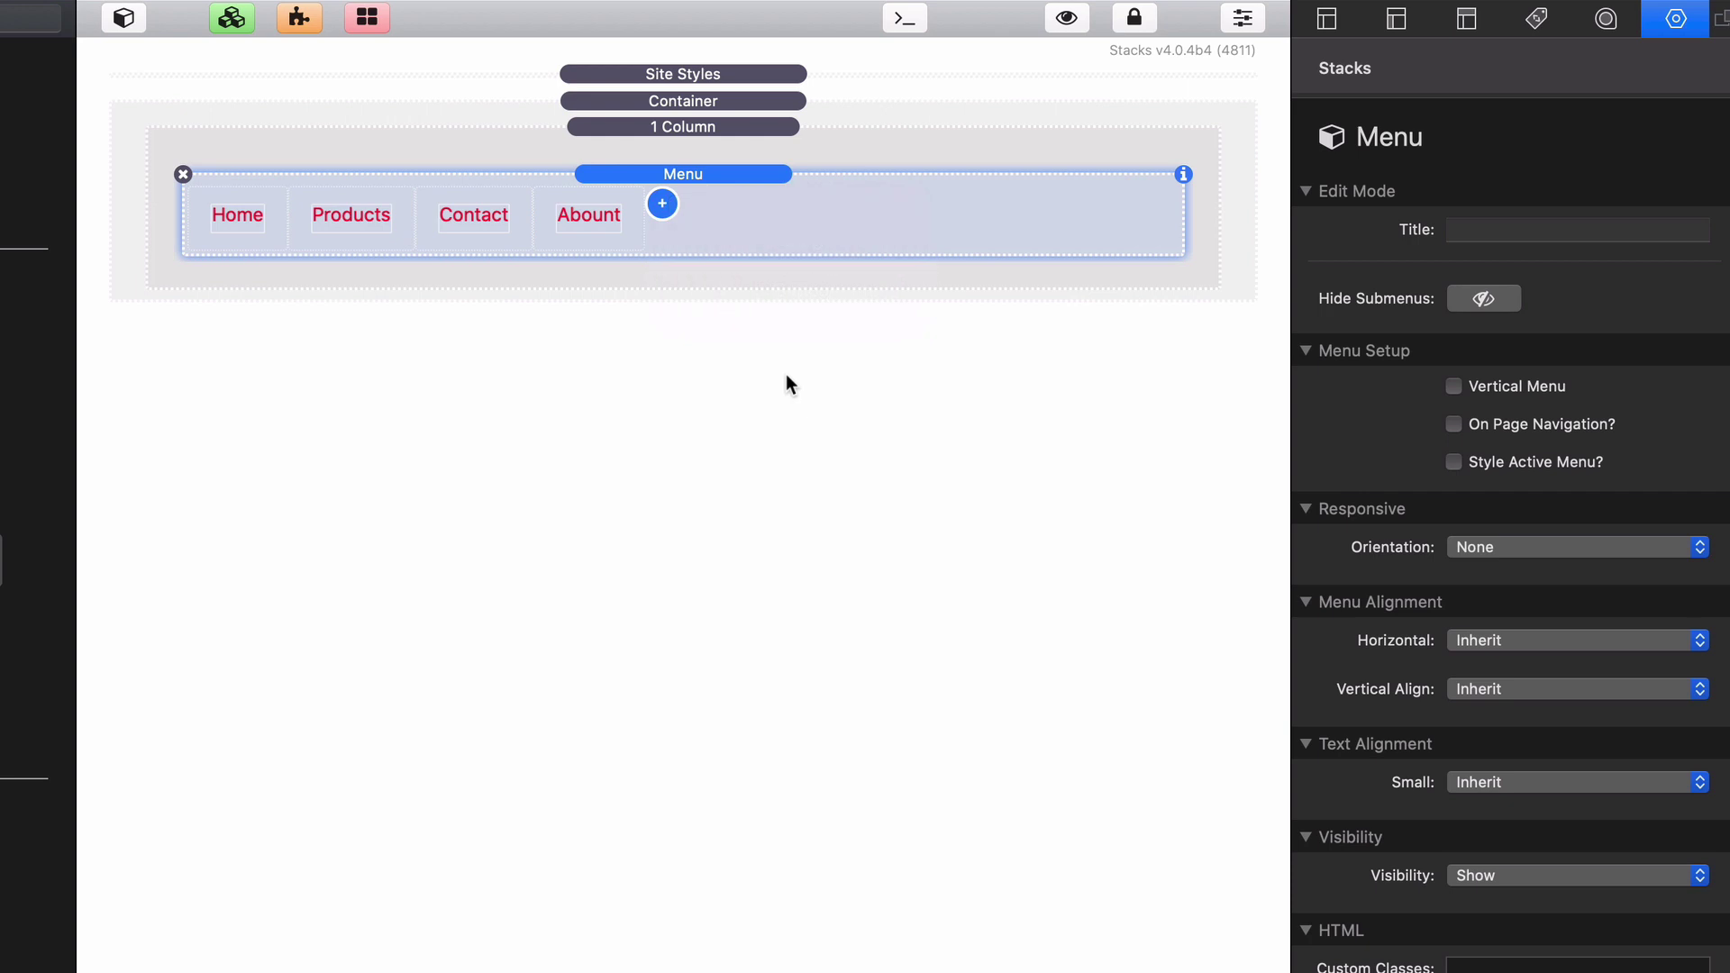
pyautogui.click(606, 193)
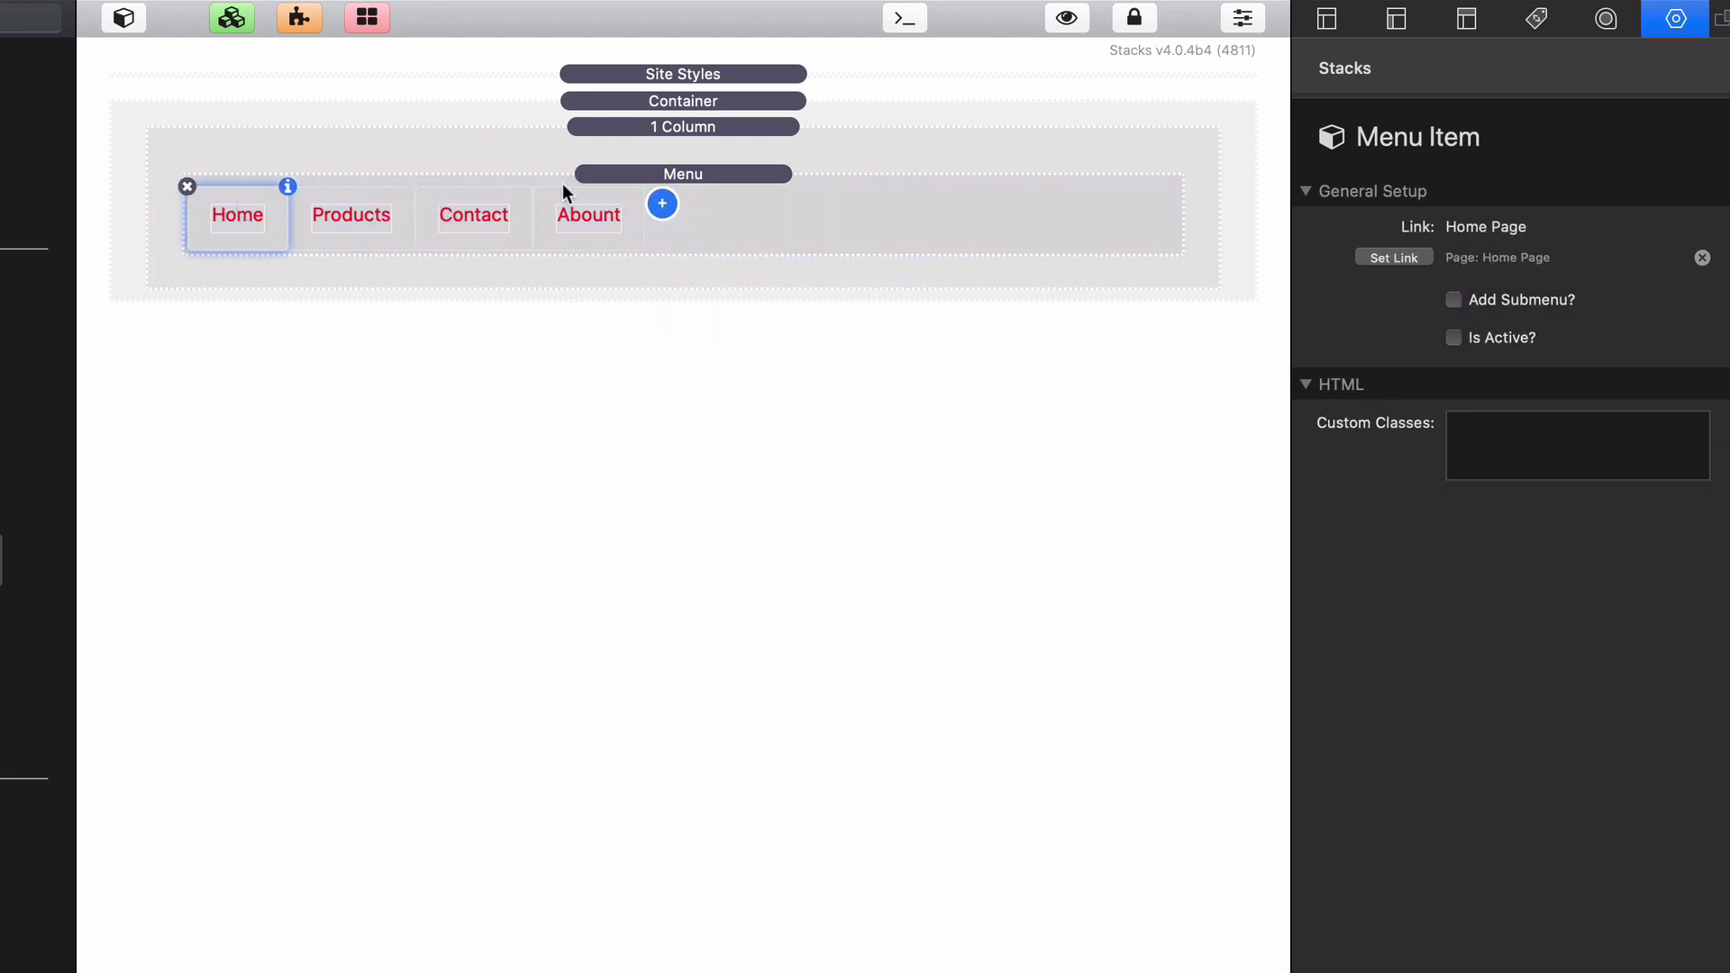
pyautogui.click(615, 183)
pyautogui.click(721, 174)
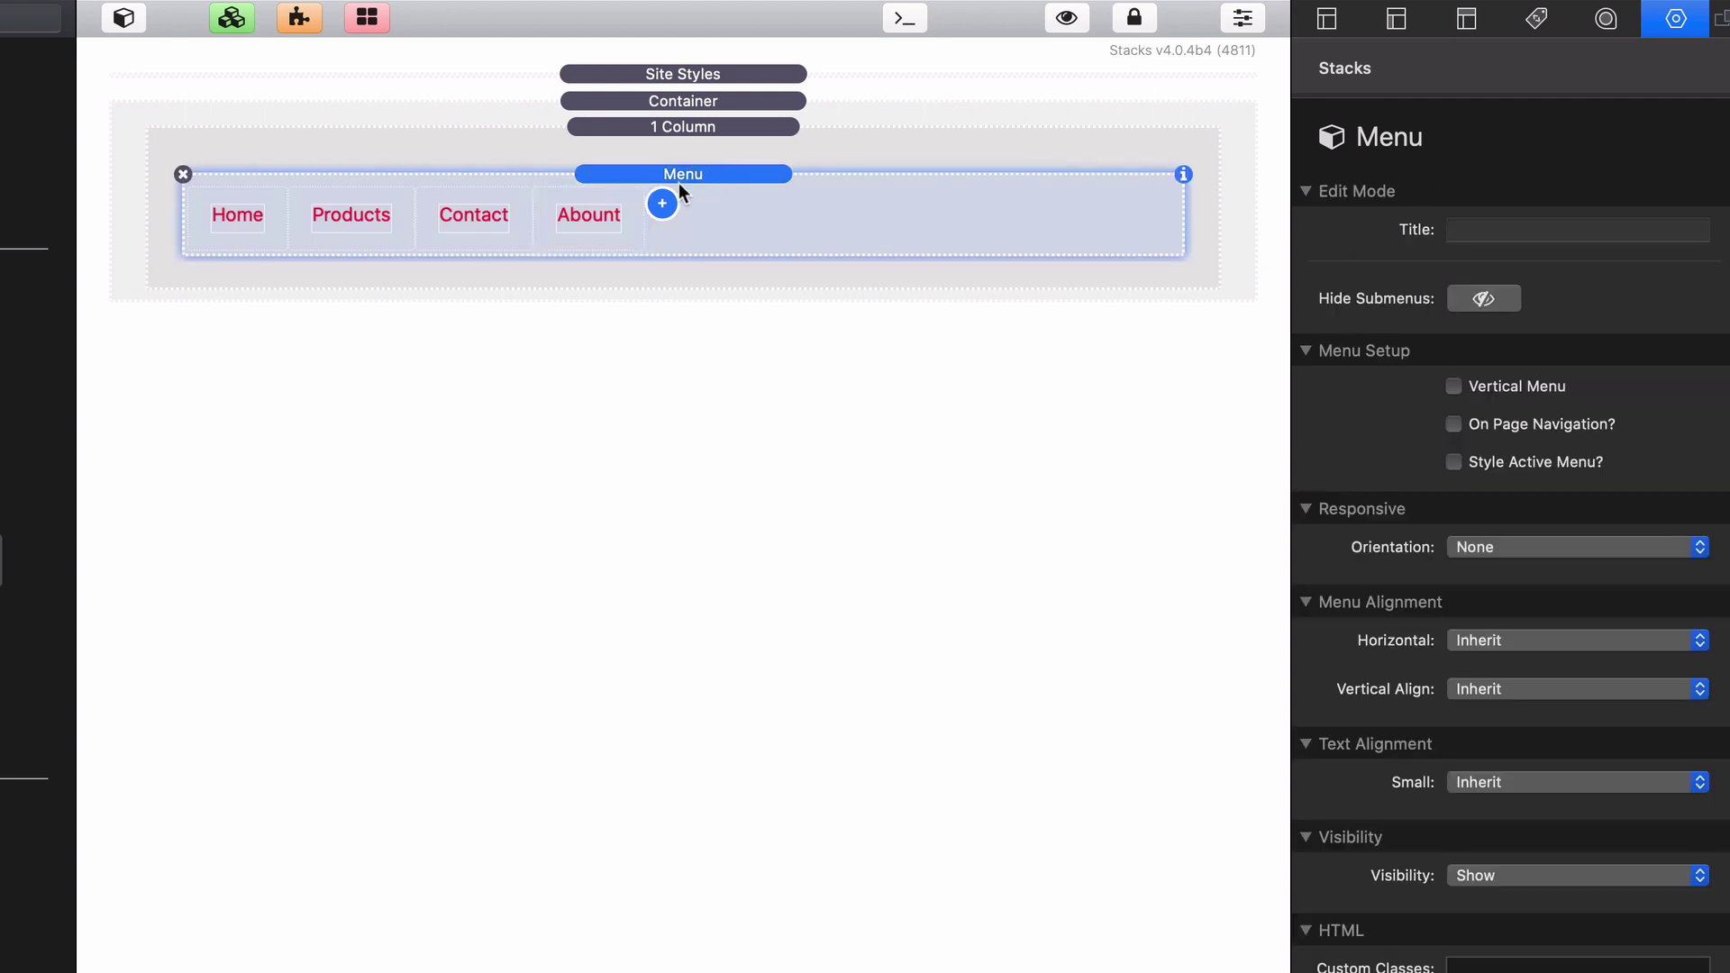
pyautogui.click(590, 198)
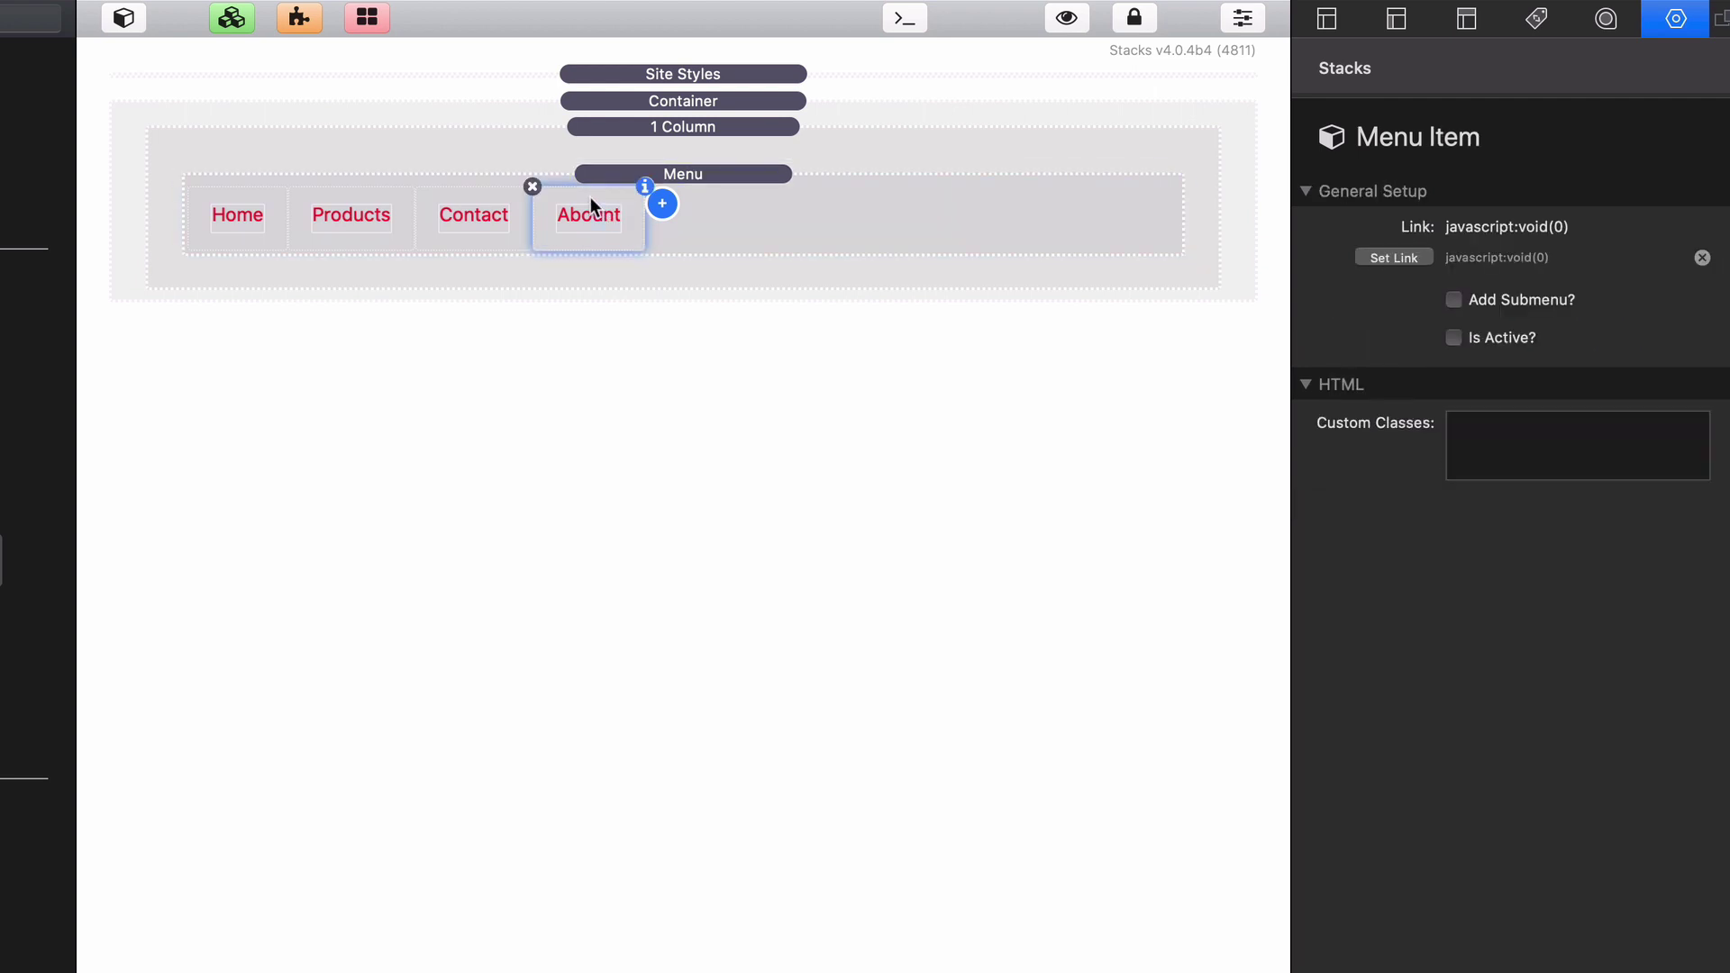
# - Add a submenu to the Products menu item
pyautogui.click(384, 197)
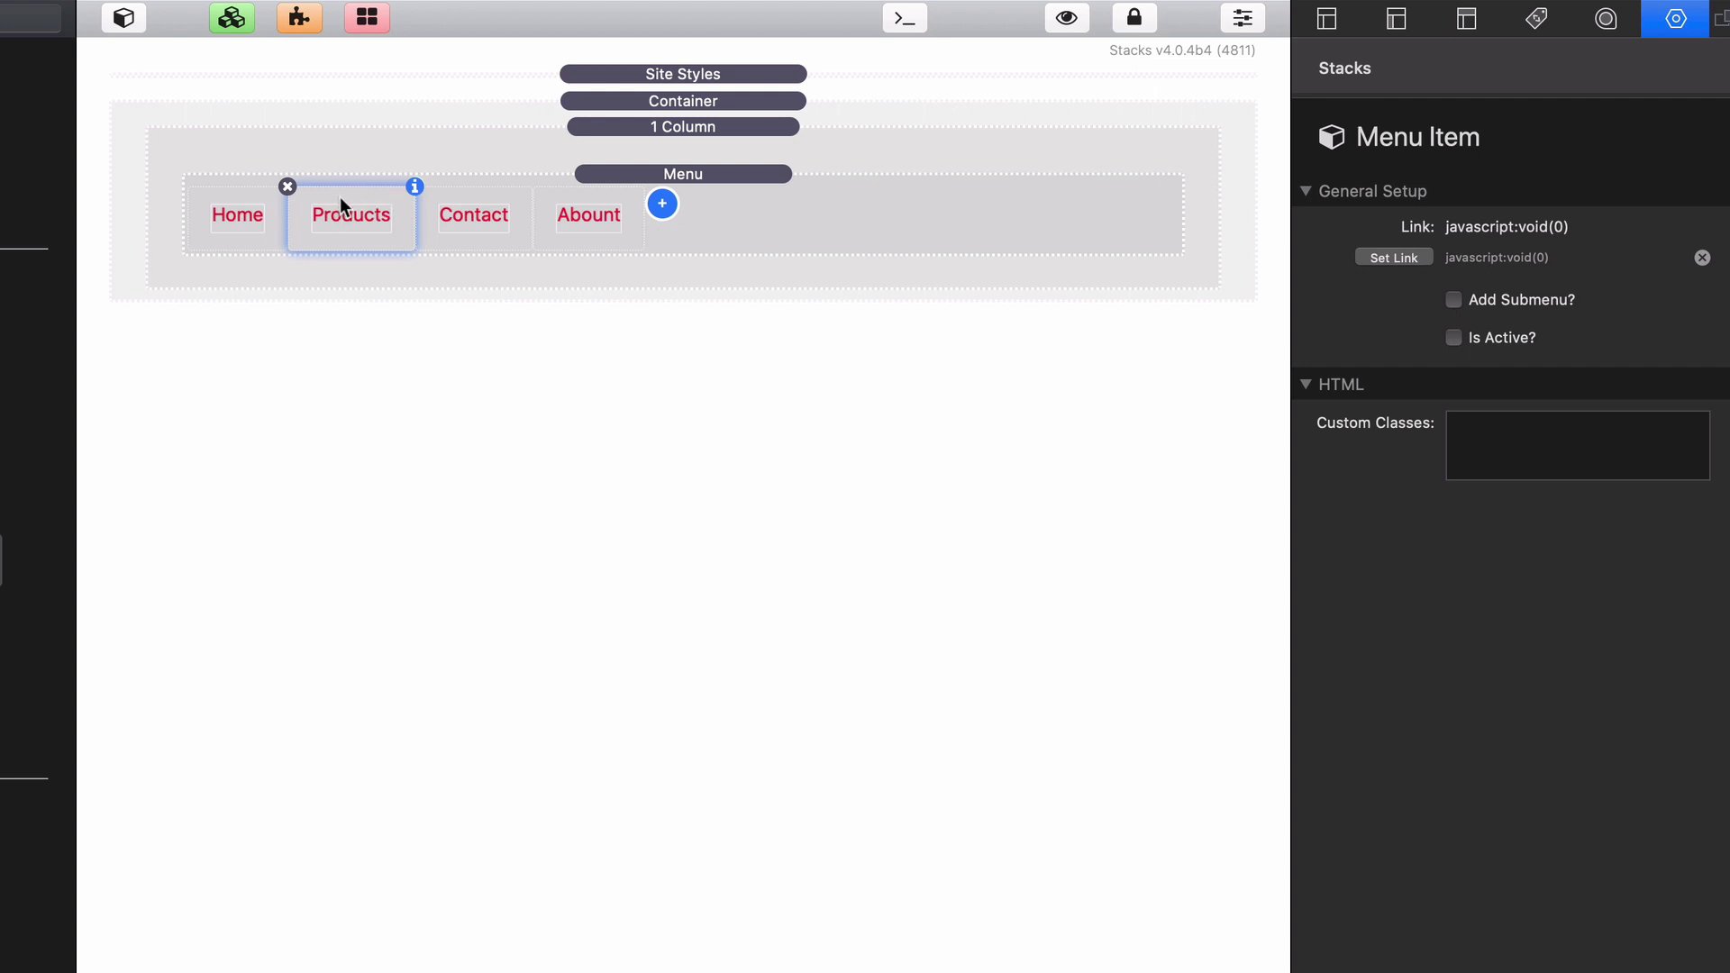
pyautogui.click(1456, 305)
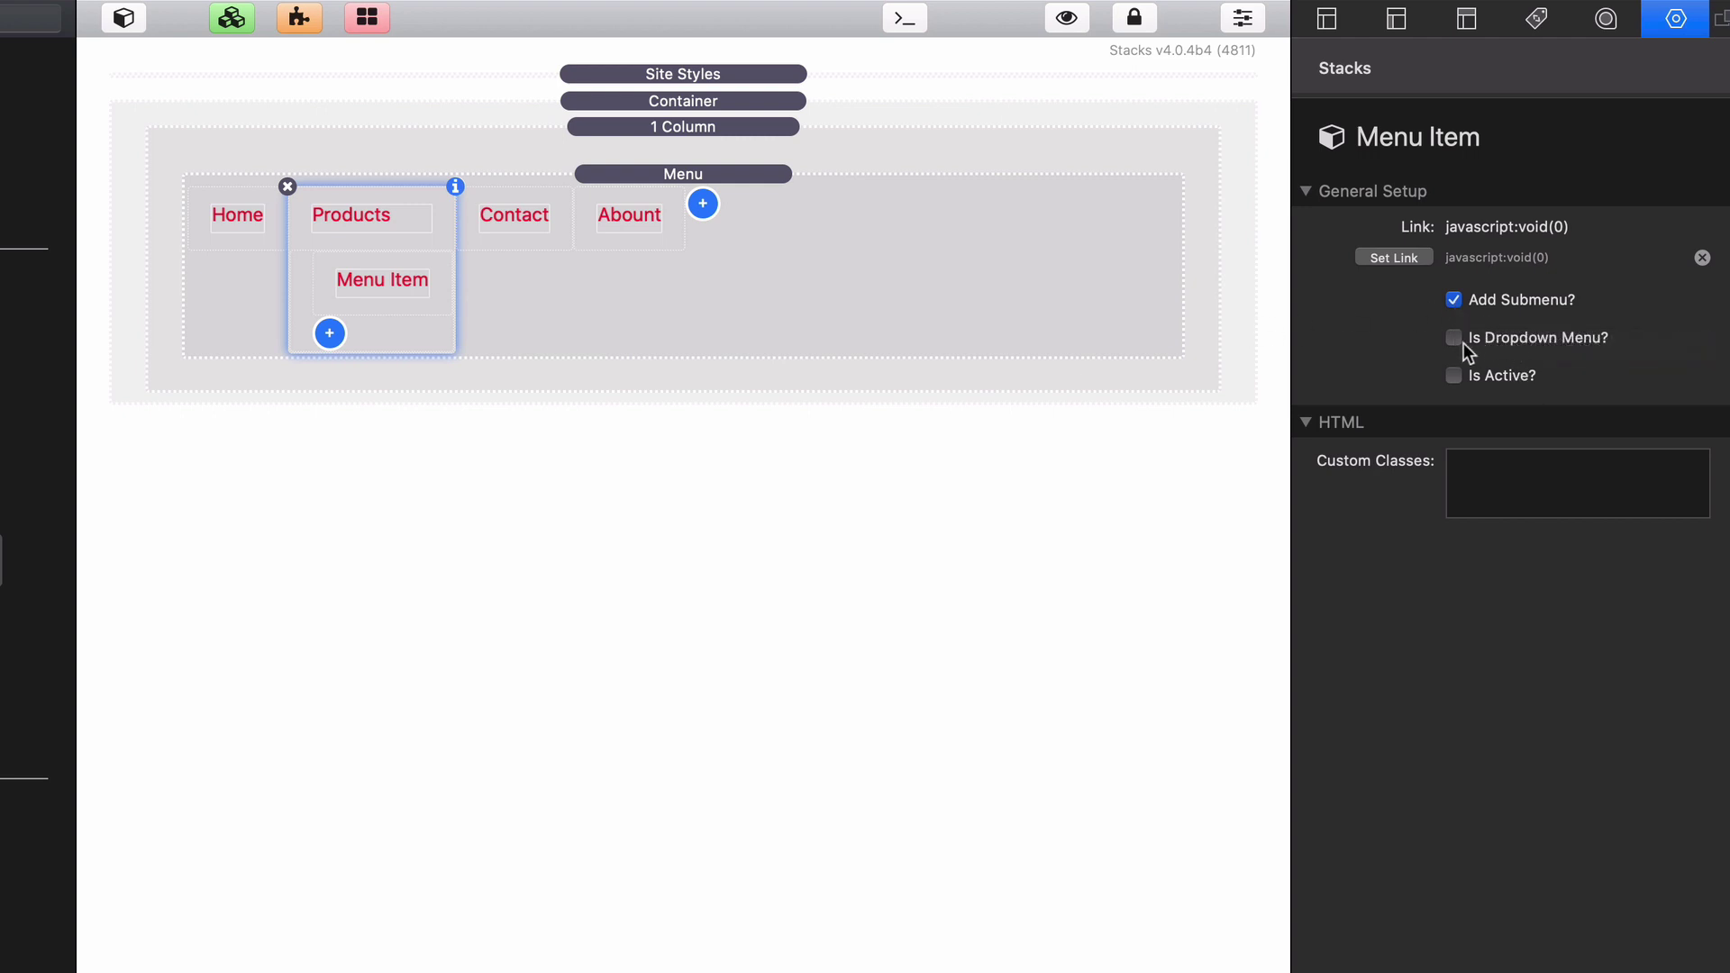
# - Mark the Products menu item as a dropdown menu
pyautogui.click(1455, 339)
pyautogui.click(1454, 339)
# - Rename the submenu item under Products to "Product A"
pyautogui.click(344, 258)
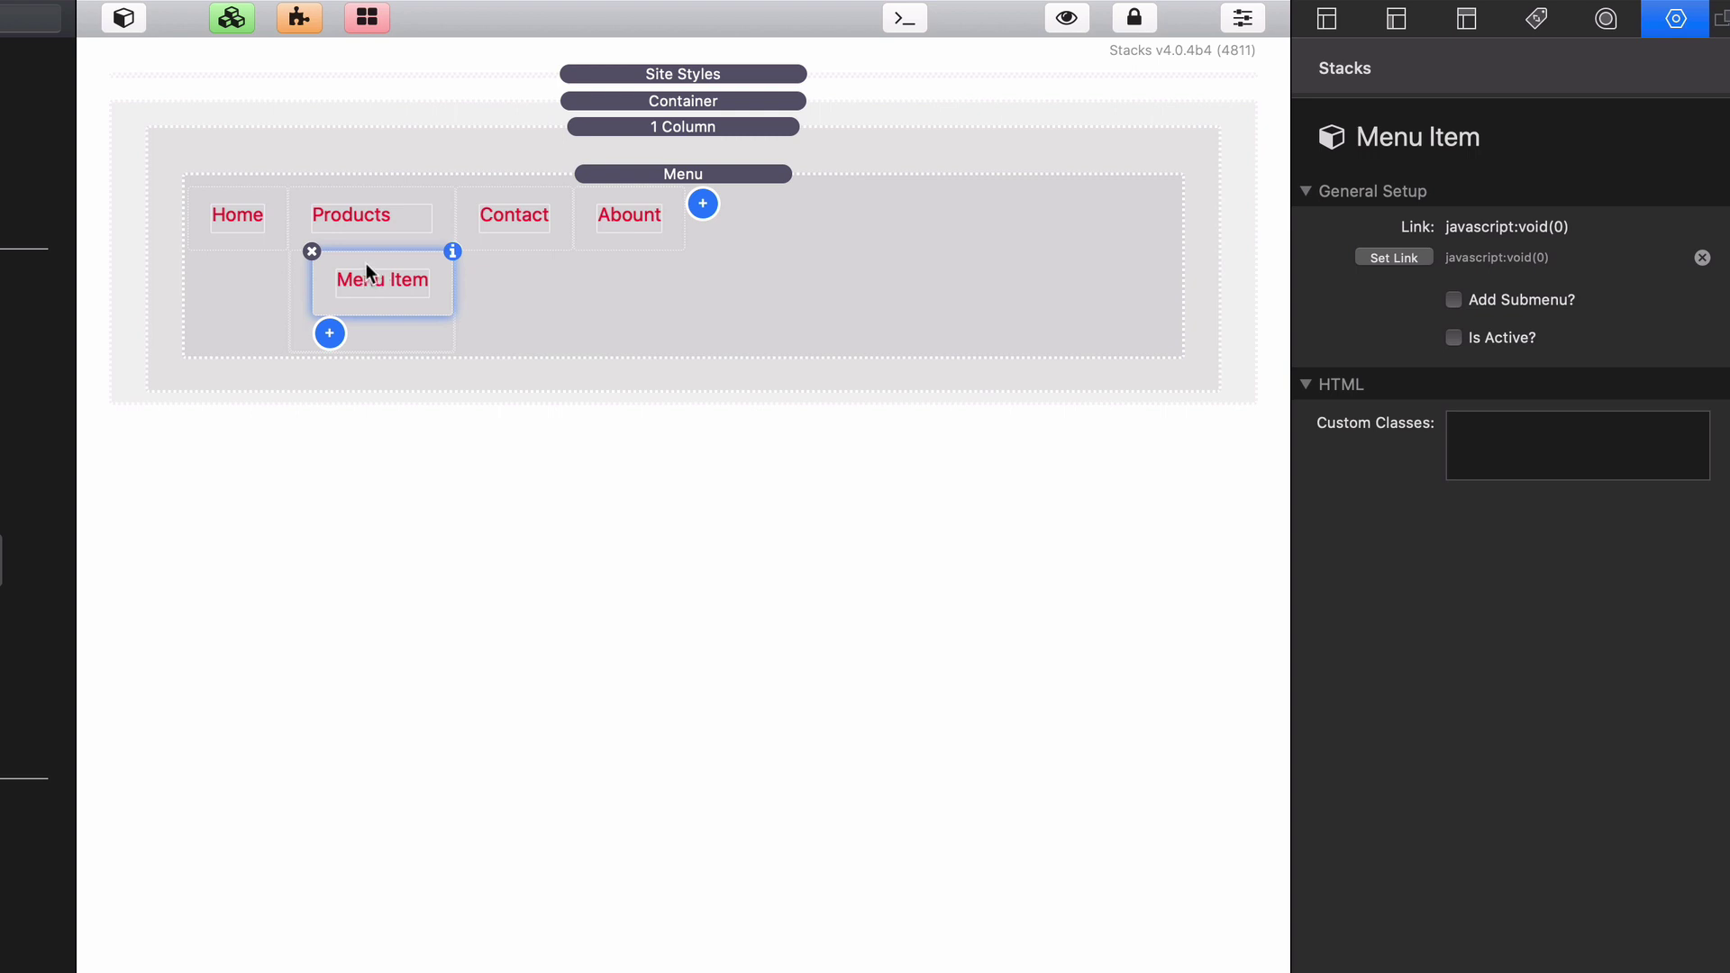
pyautogui.doubleClick(377, 290)
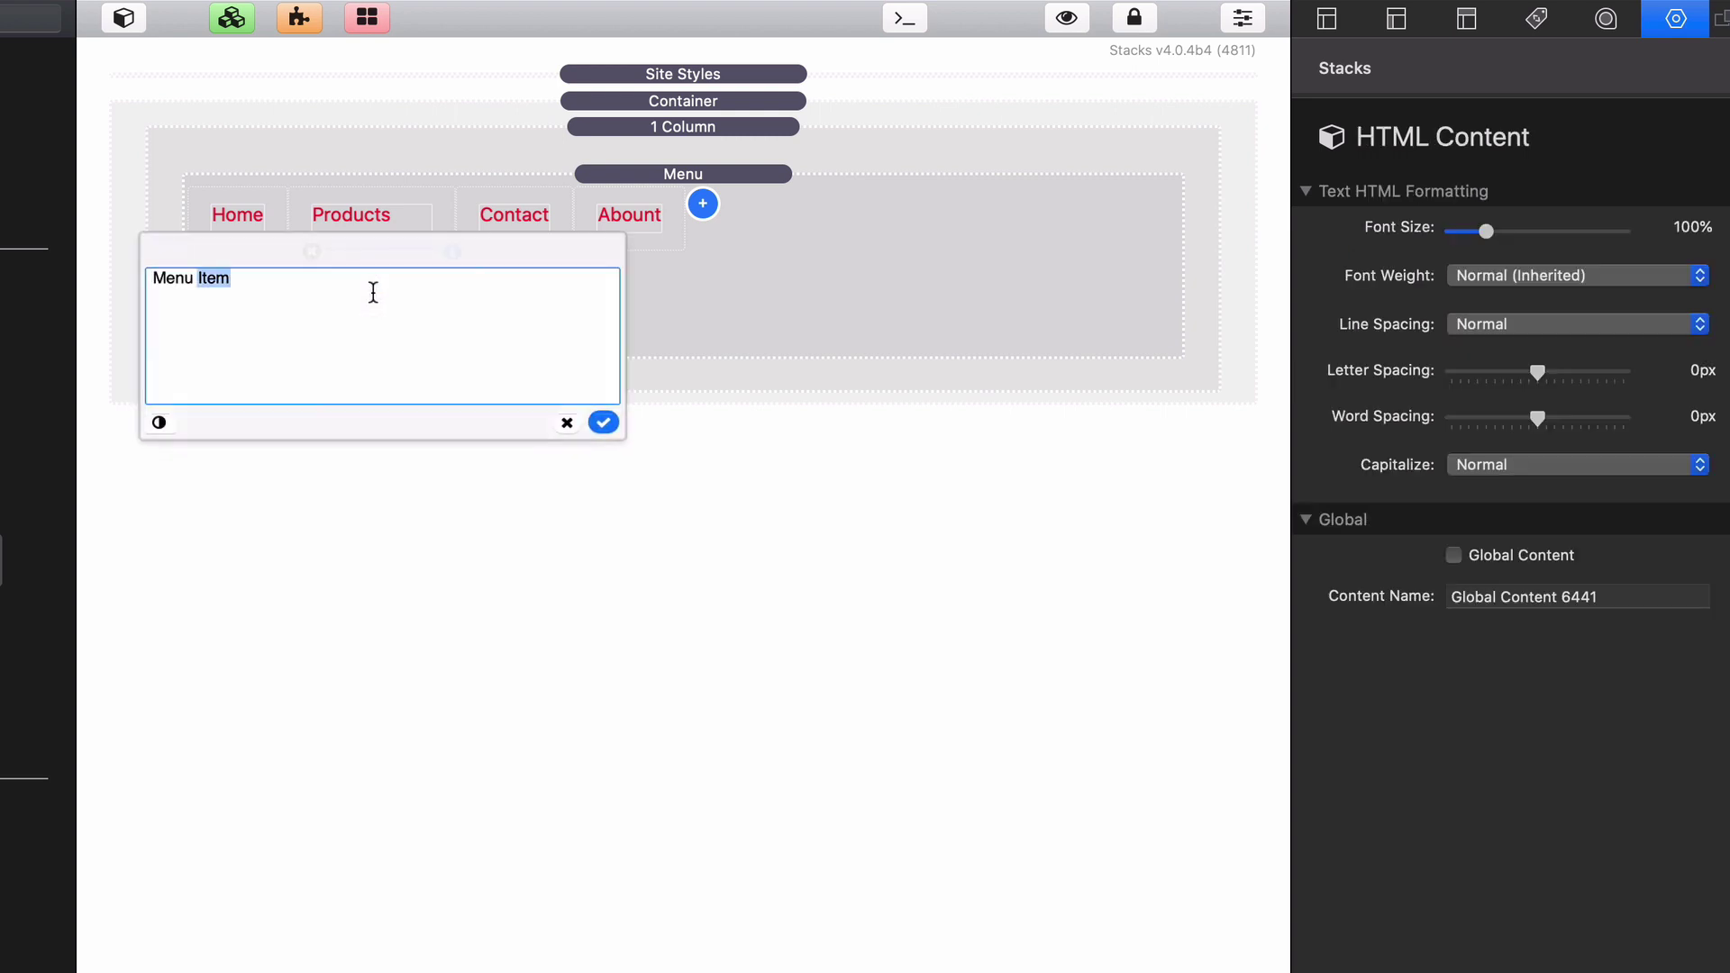
pyautogui.write('Produict')
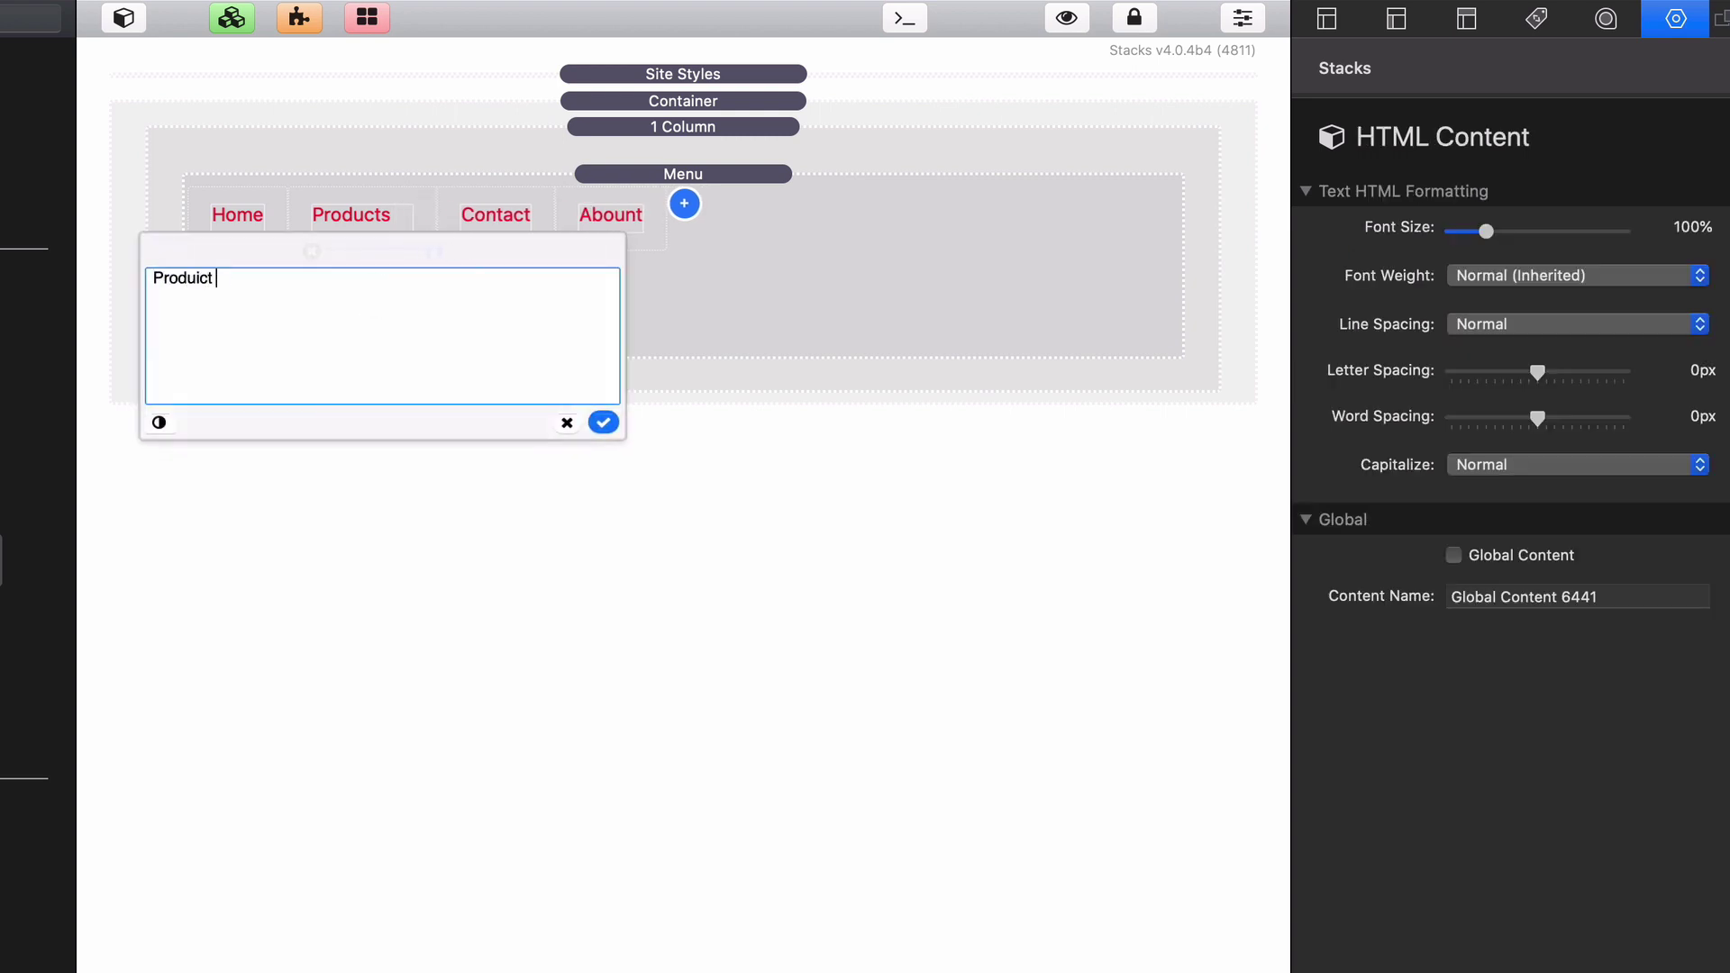
pyautogui.press('BackSpace')
pyautogui.press('BackSpace')
pyautogui.press('BackSpace')
pyautogui.write('ct A')
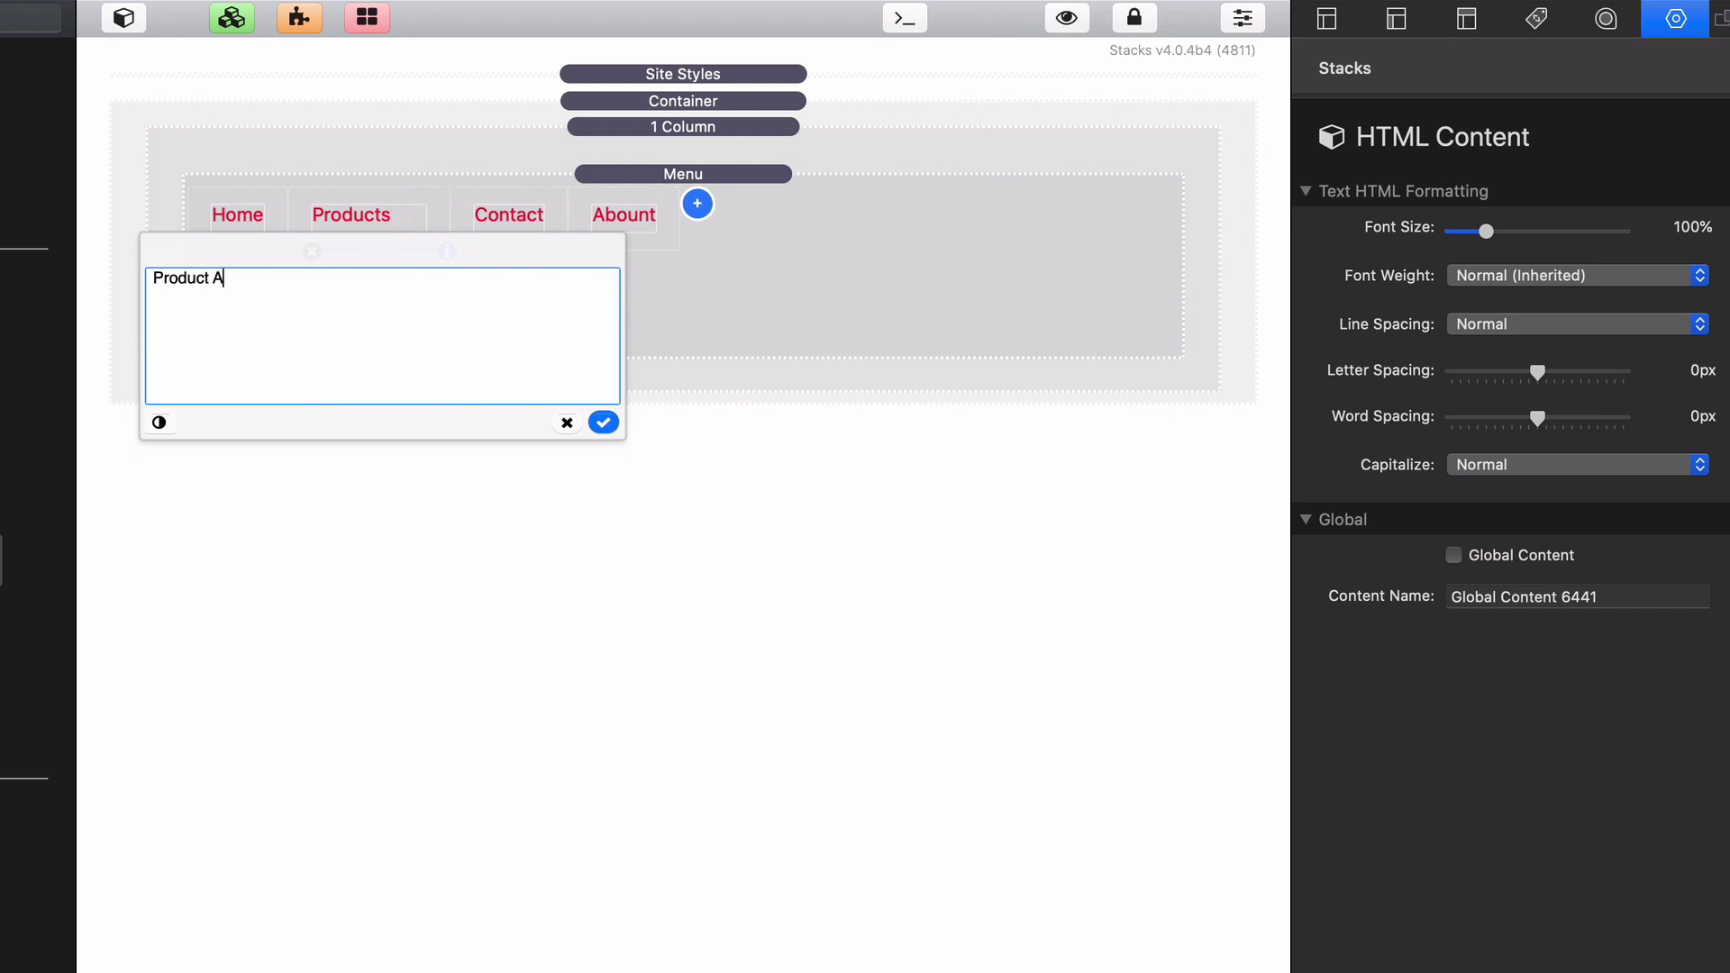
pyautogui.click(603, 422)
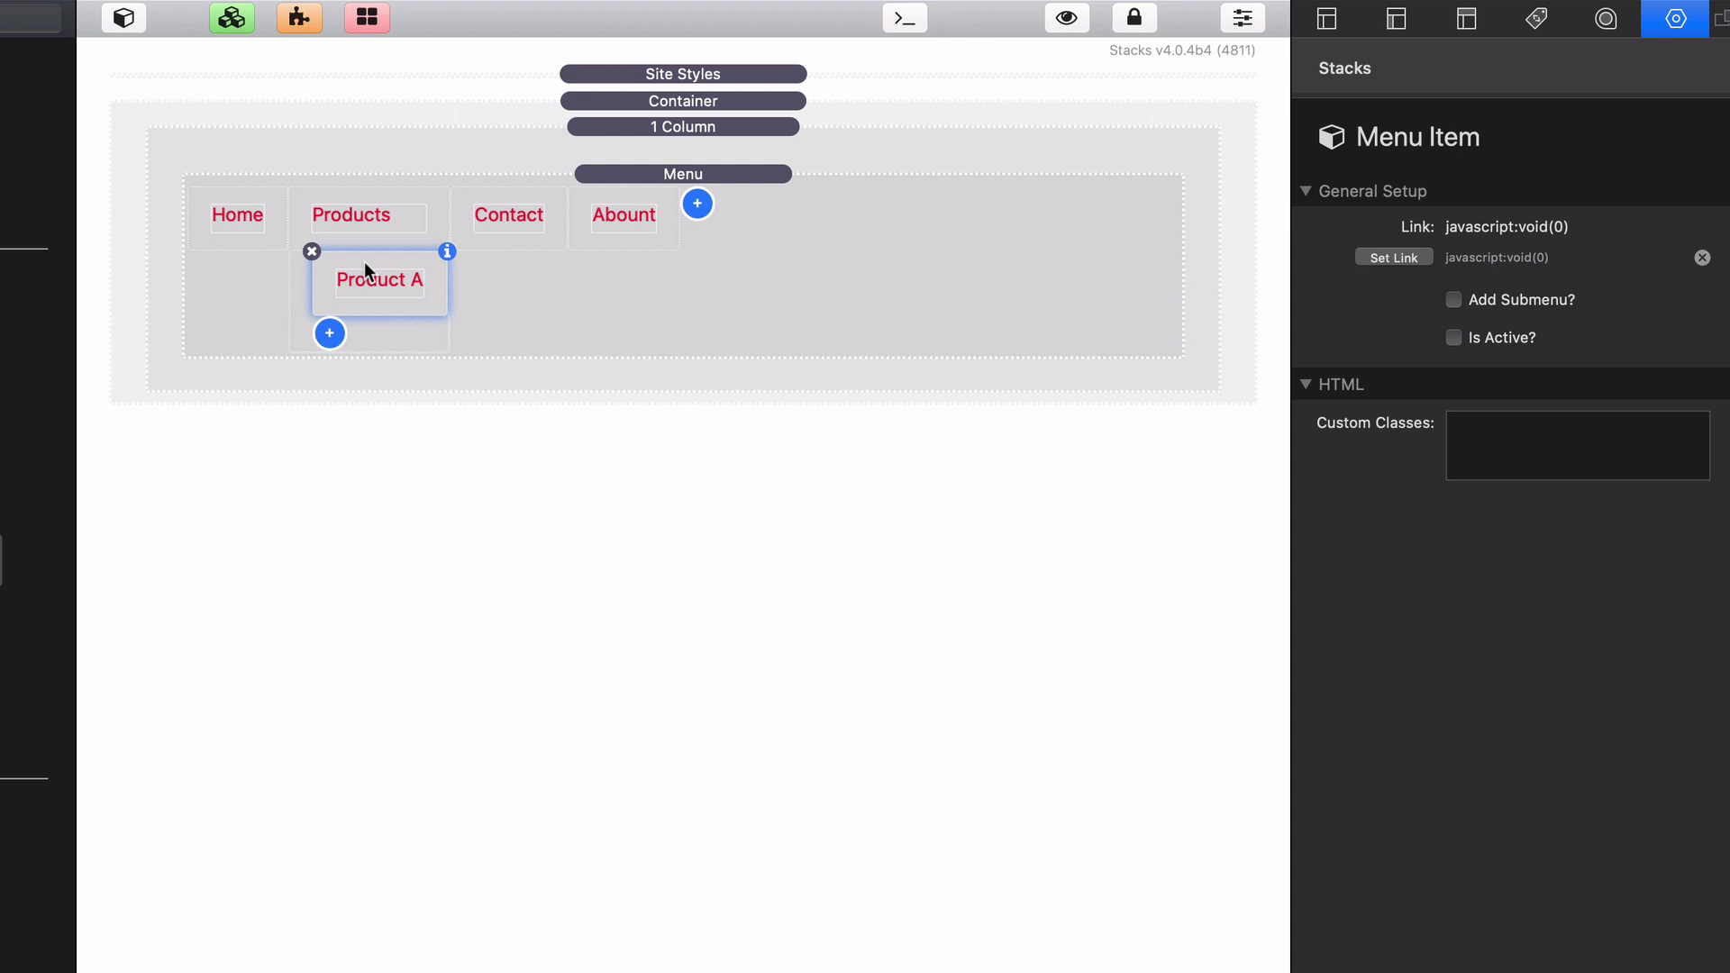
# - Duplicate the Product A submenu item and rename the copy "Product B"
pyautogui.press('super+d')
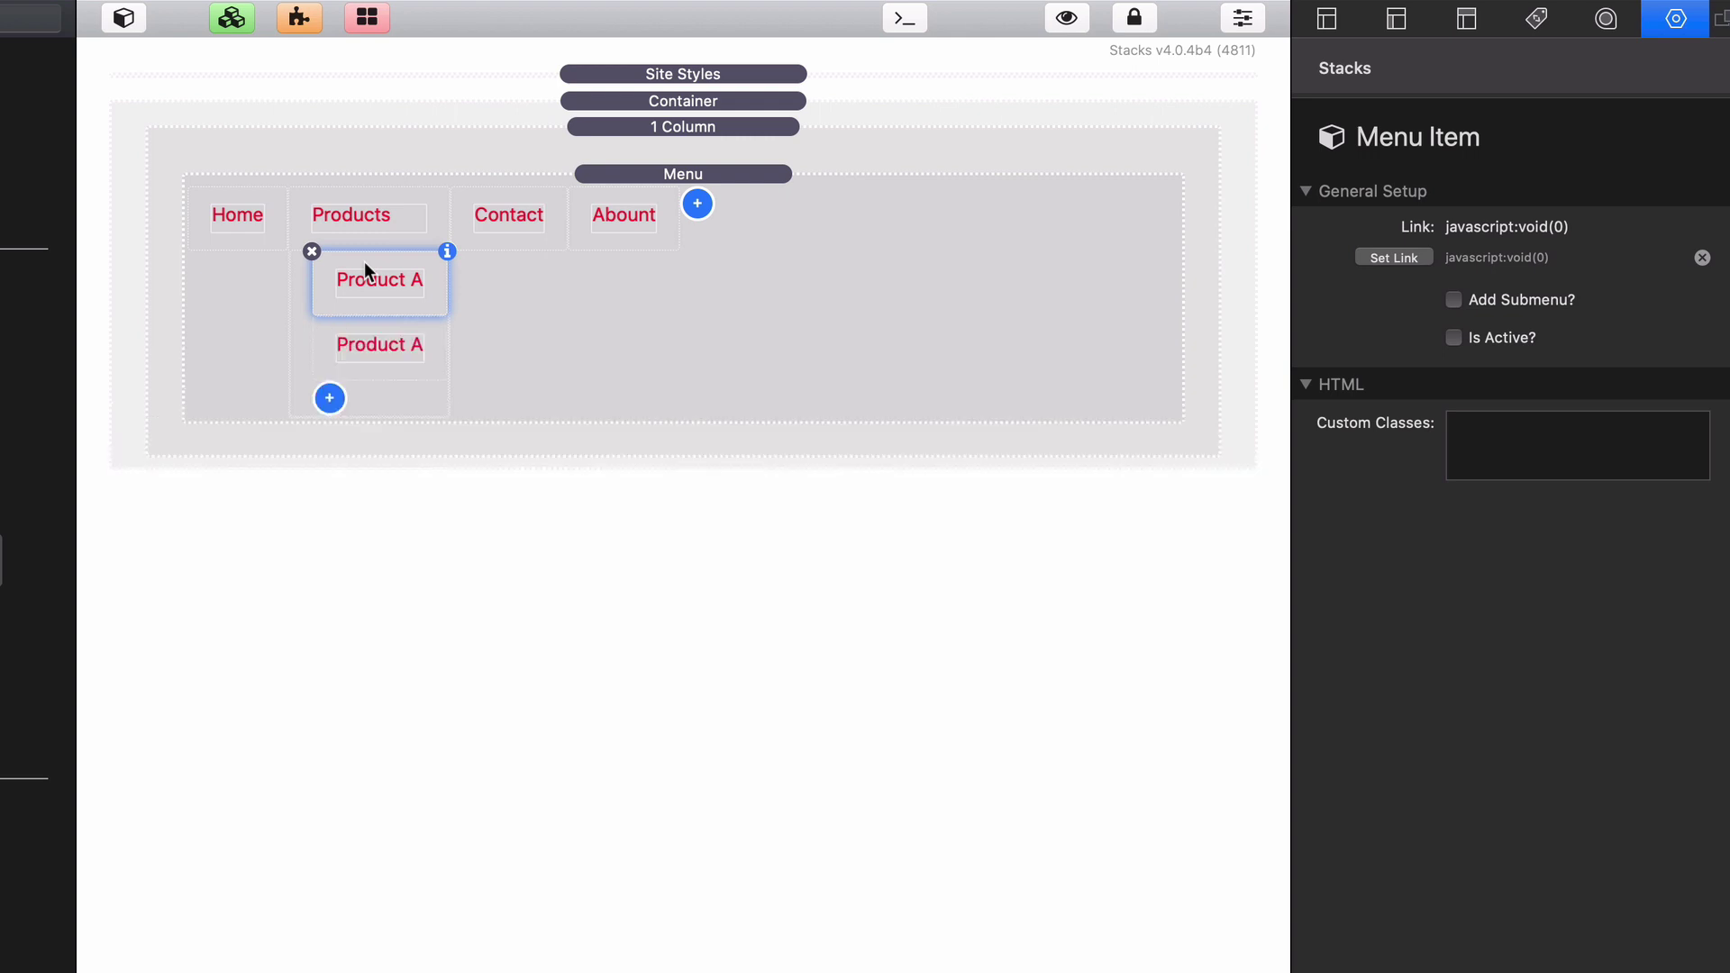
pyautogui.doubleClick(371, 344)
pyautogui.hotkey('shift', 'Left')
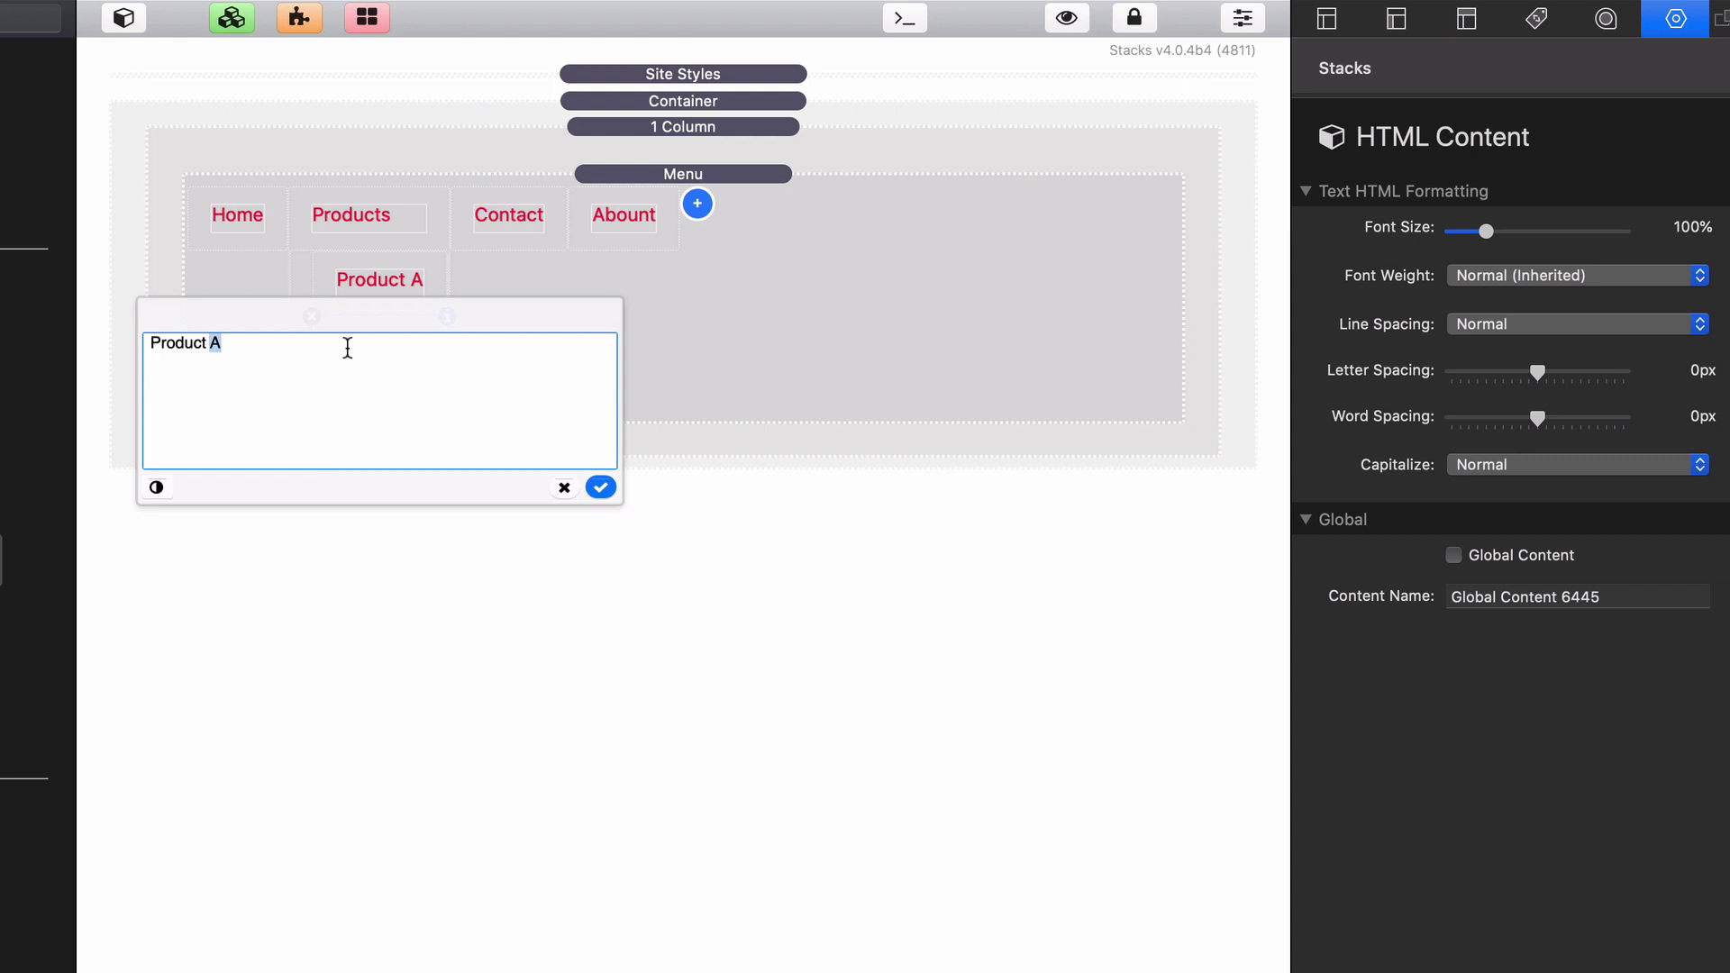
pyautogui.write('B')
pyautogui.click(601, 489)
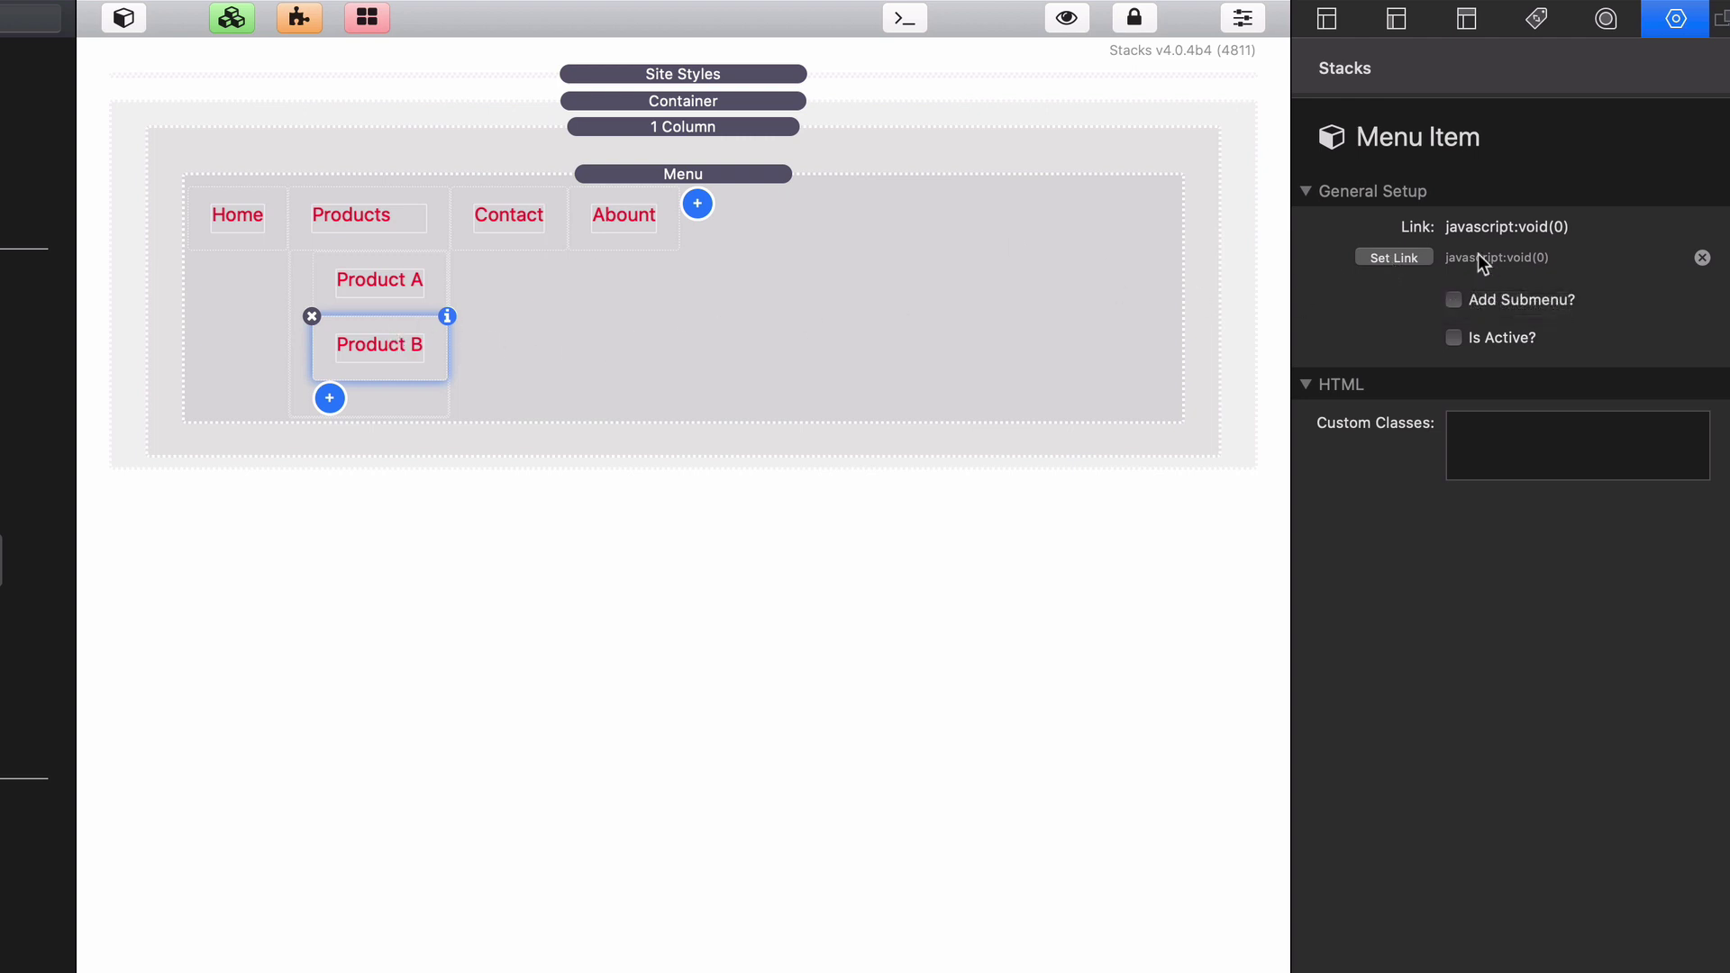
# - Try adding a nested submenu to the Product B item
pyautogui.click(1453, 299)
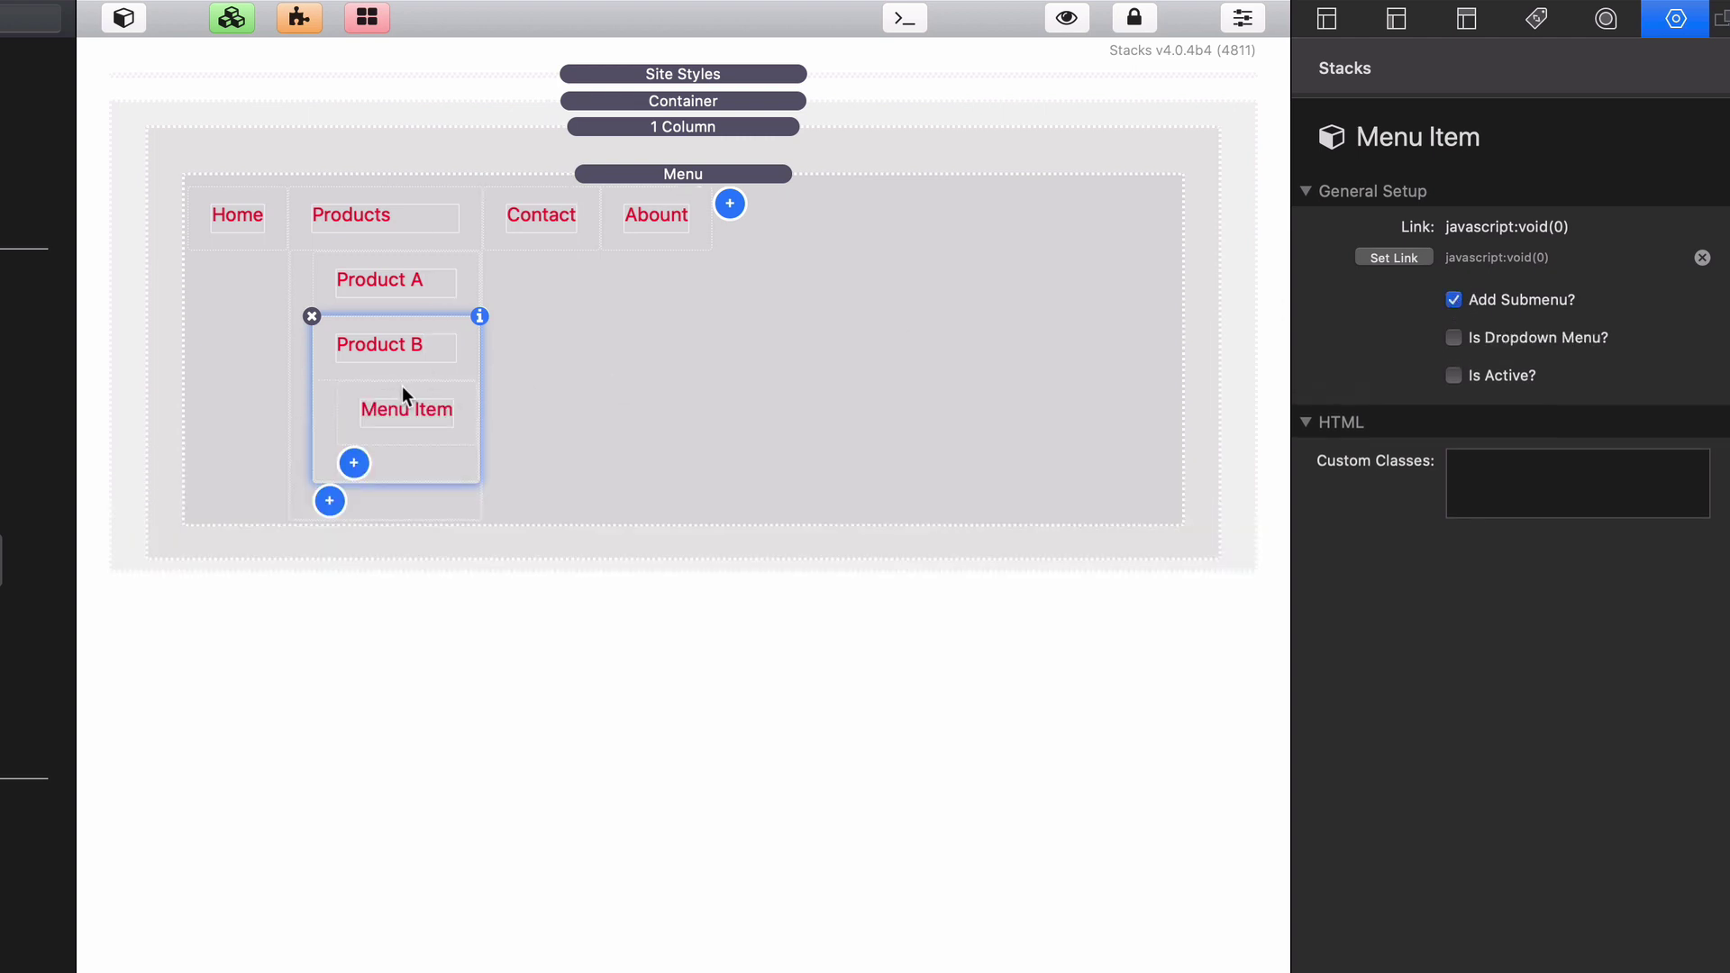
pyautogui.click(1453, 300)
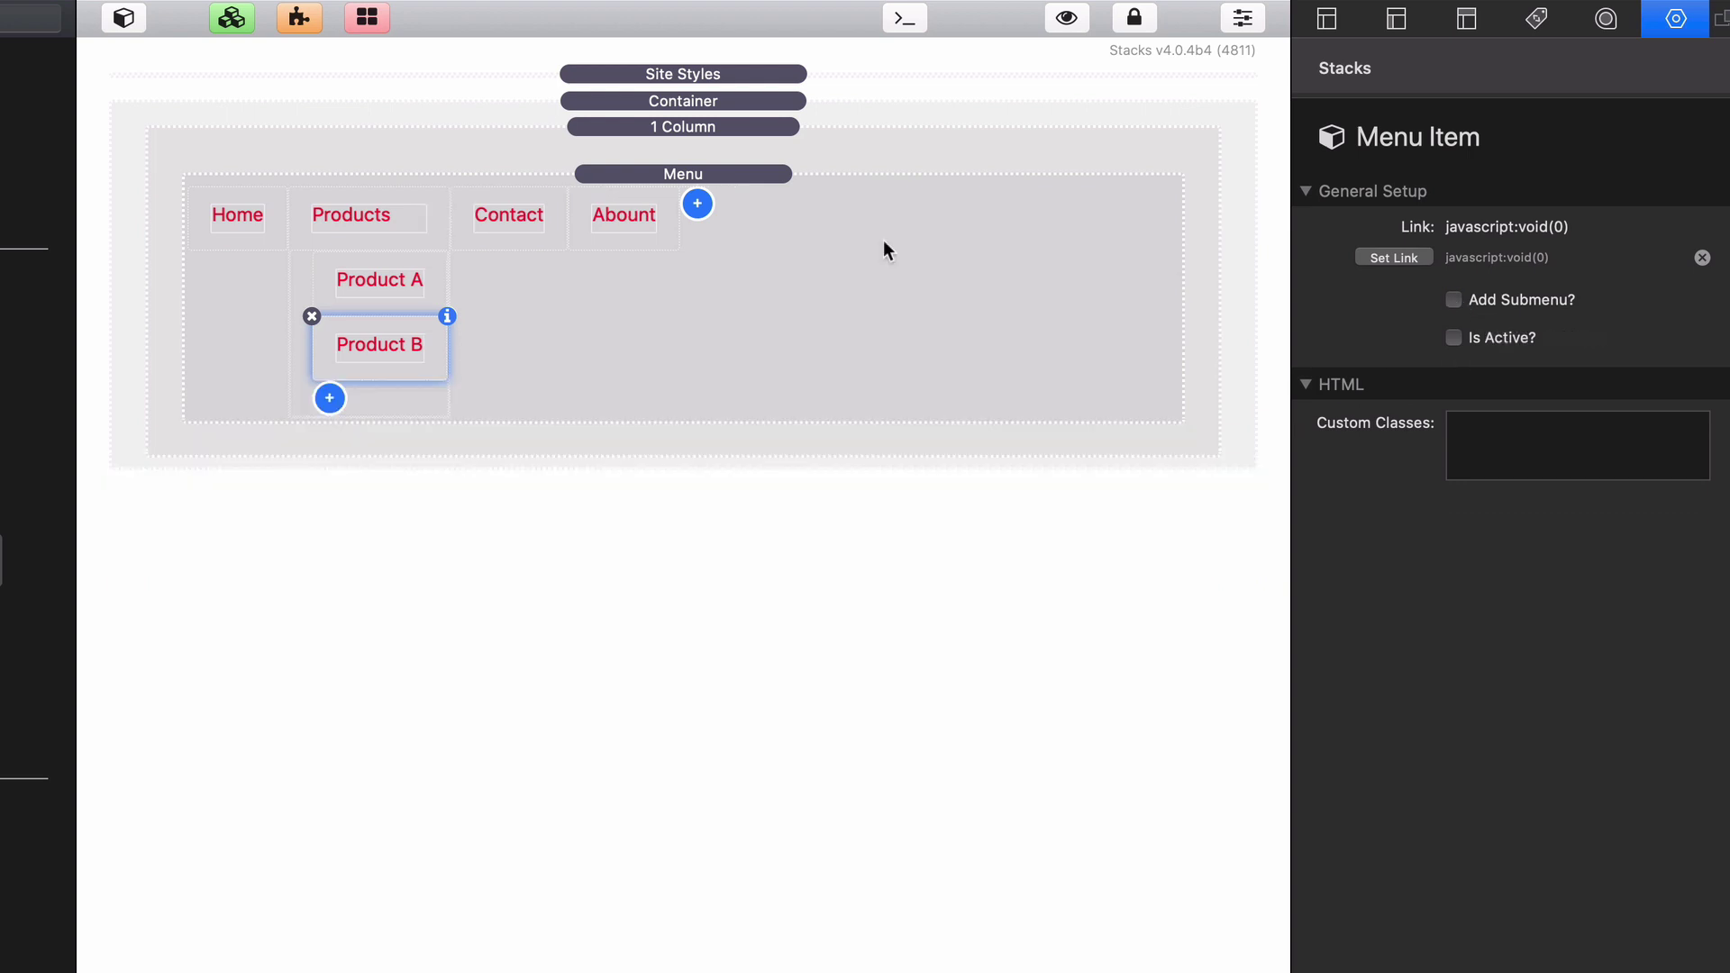
pyautogui.click(662, 328)
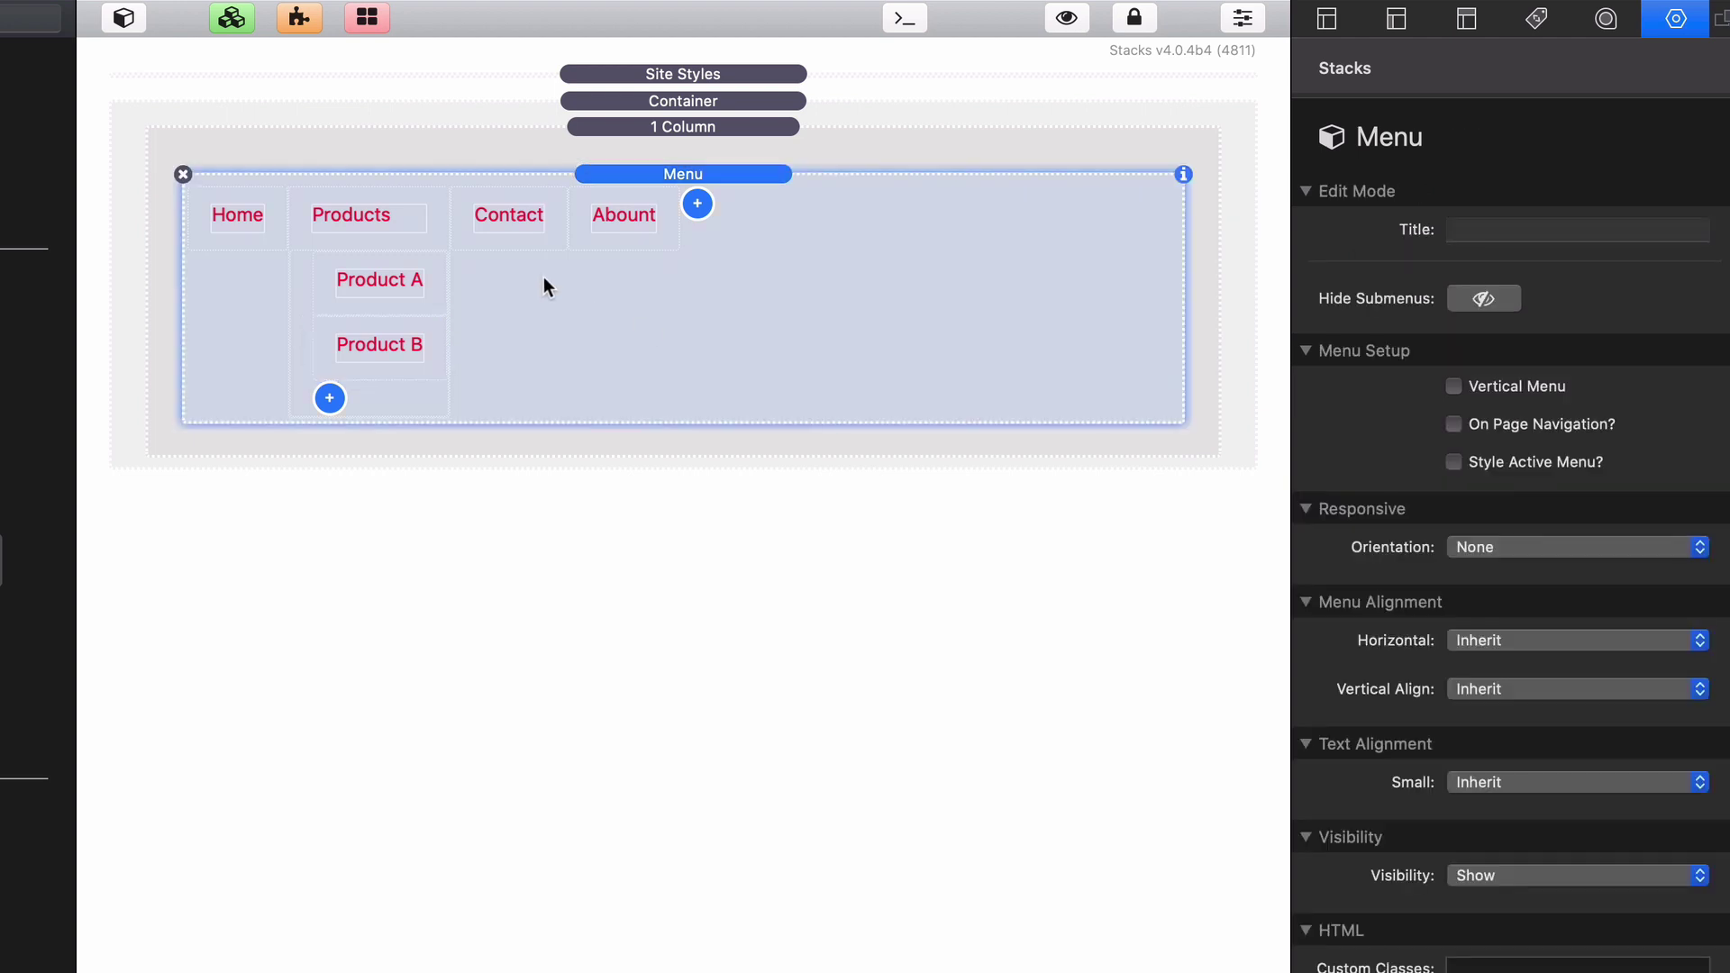
# - Duplicate the Products menu item together with its submenu
pyautogui.click(434, 203)
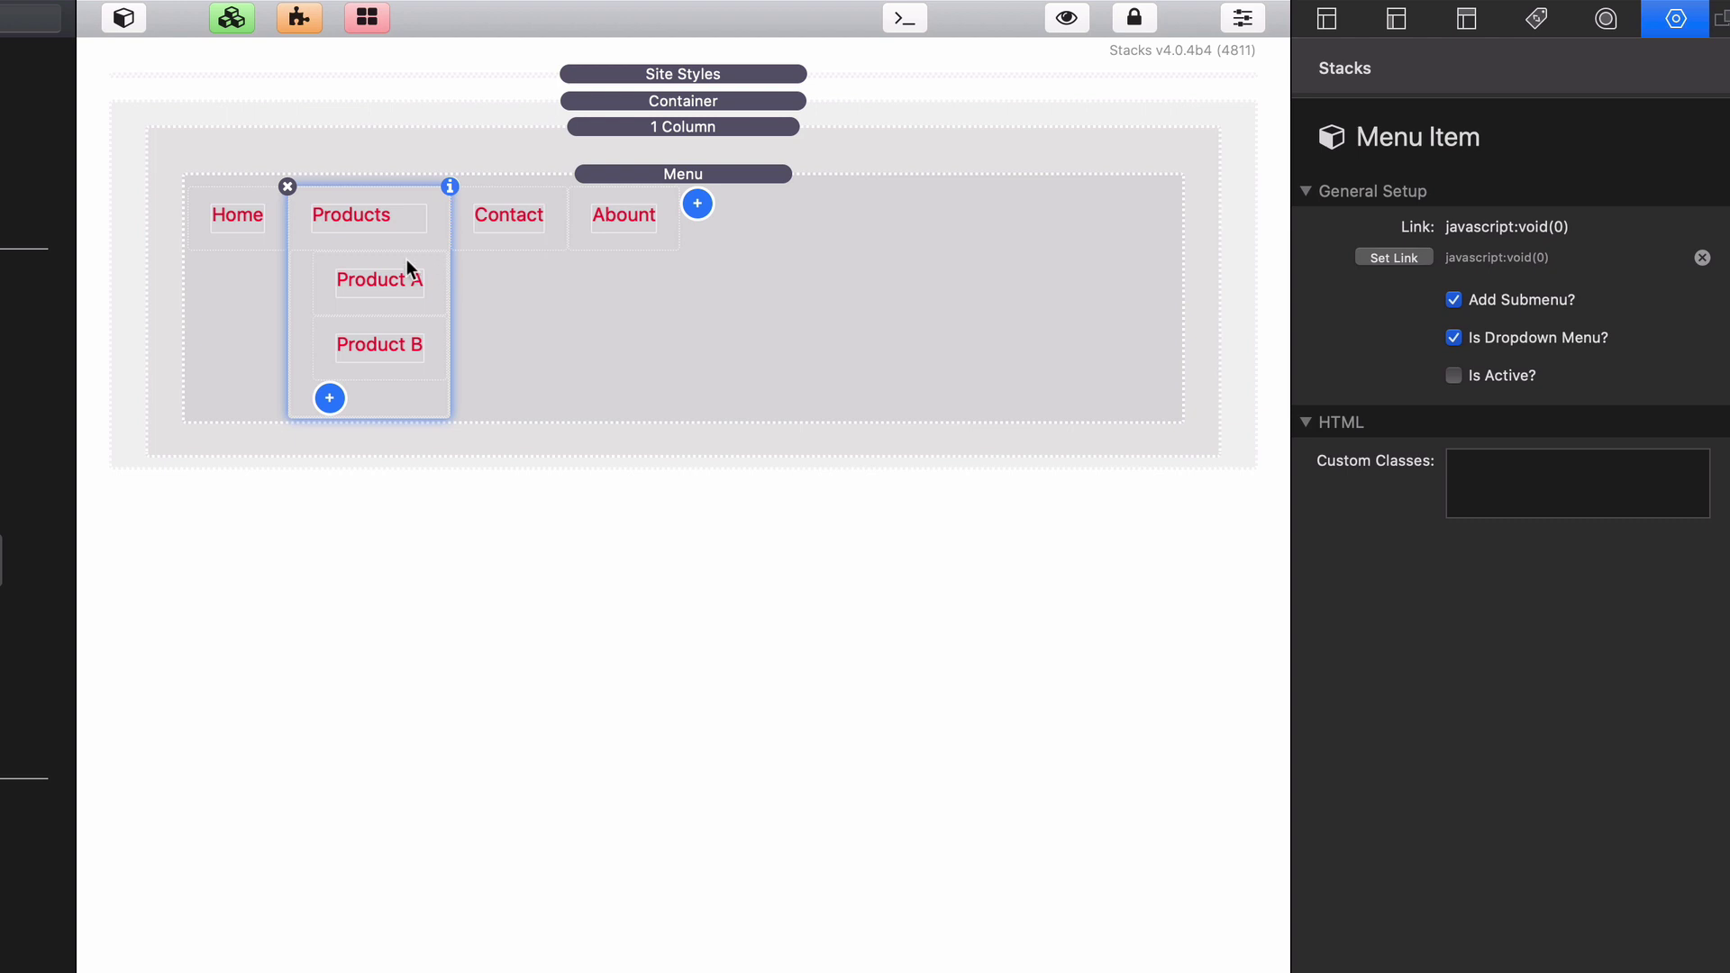
pyautogui.press('super+d')
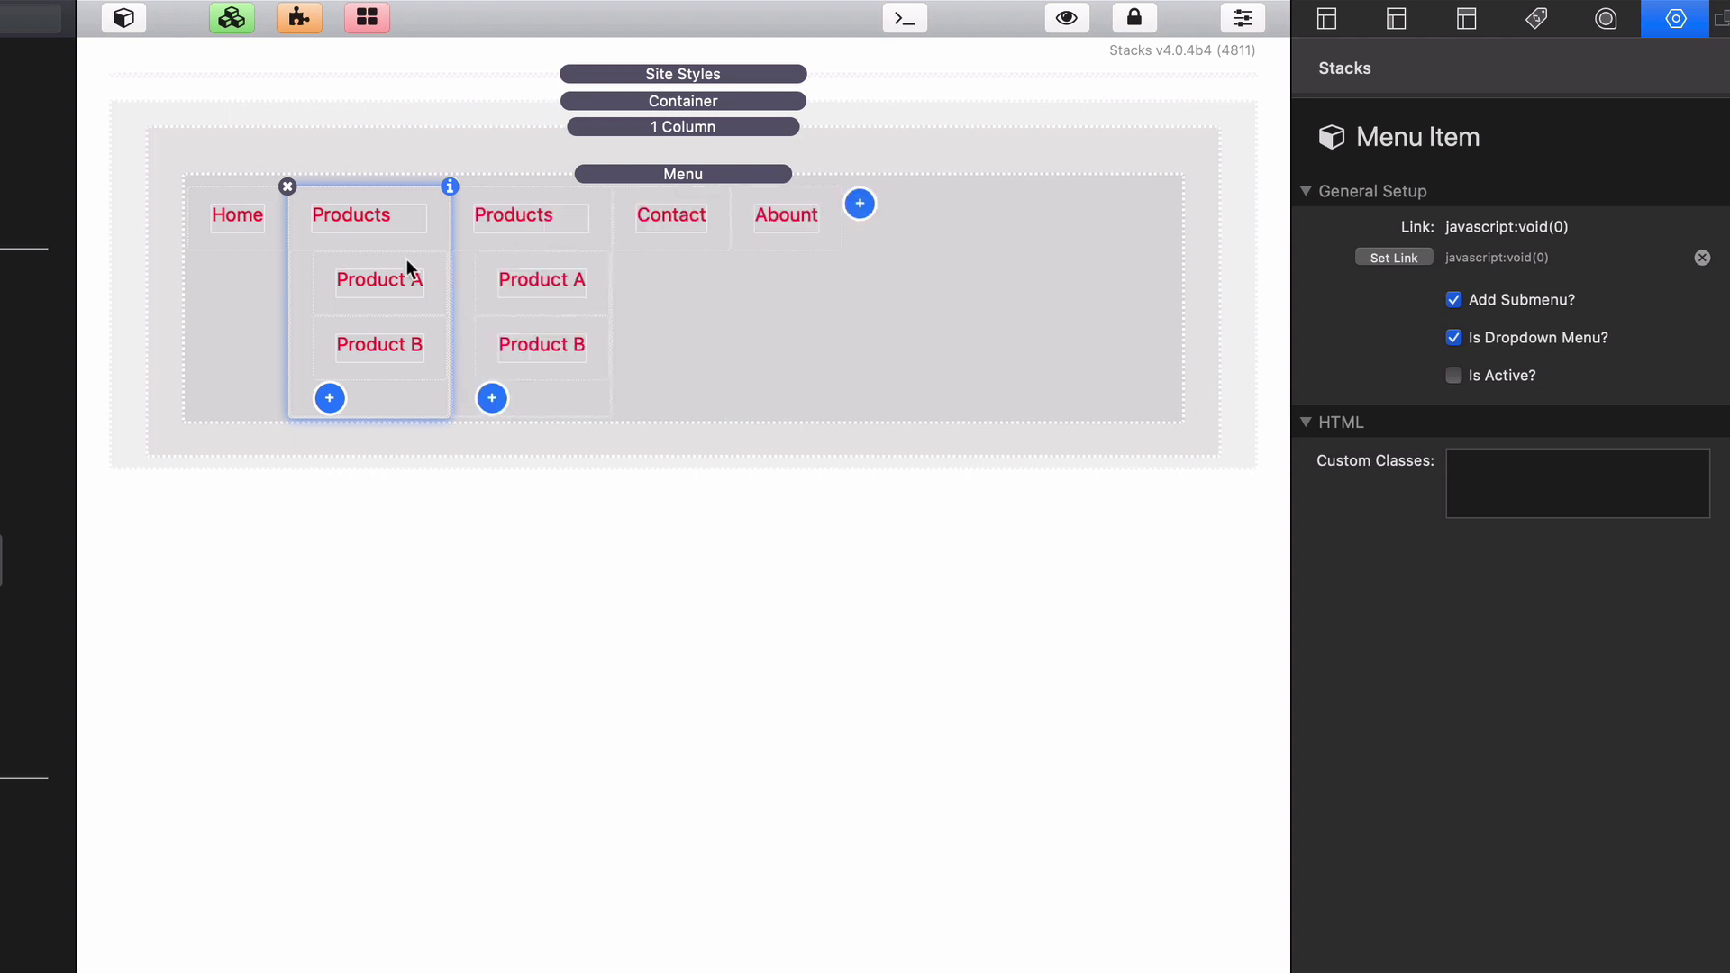
pyautogui.click(517, 202)
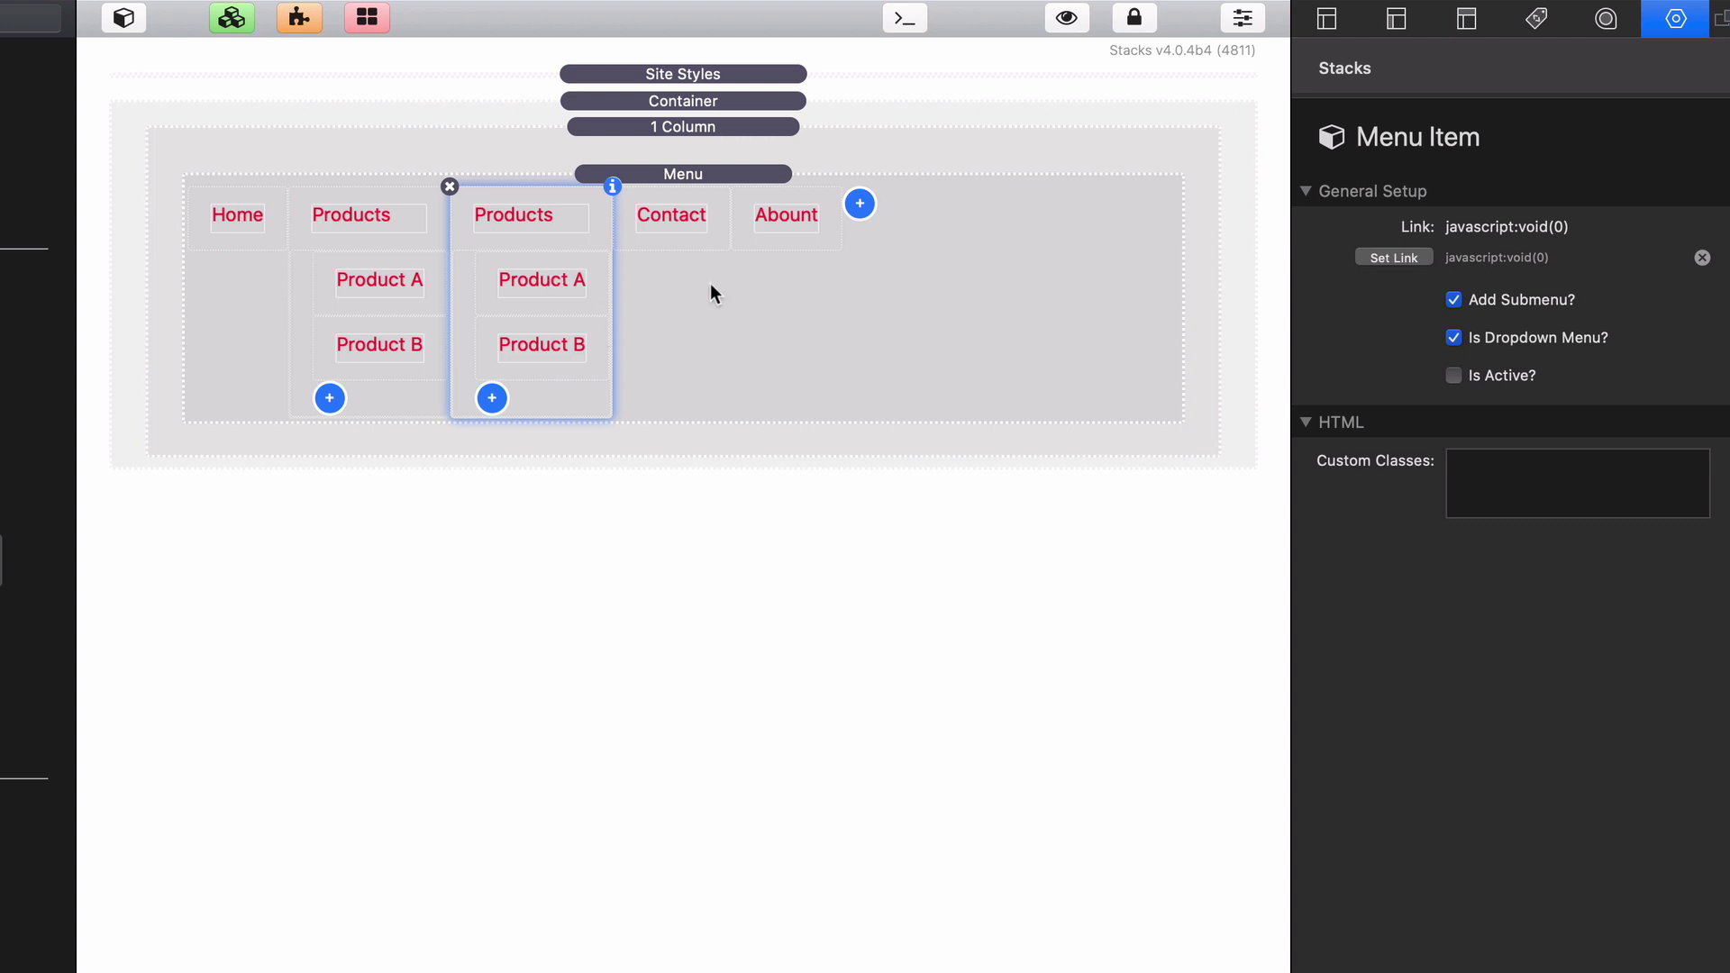
# - Rearrange the top-level menu items into the order Home, Products, Products, Abount, Contact
pyautogui.moveTo(523, 196); pyautogui.dragTo(775, 242)
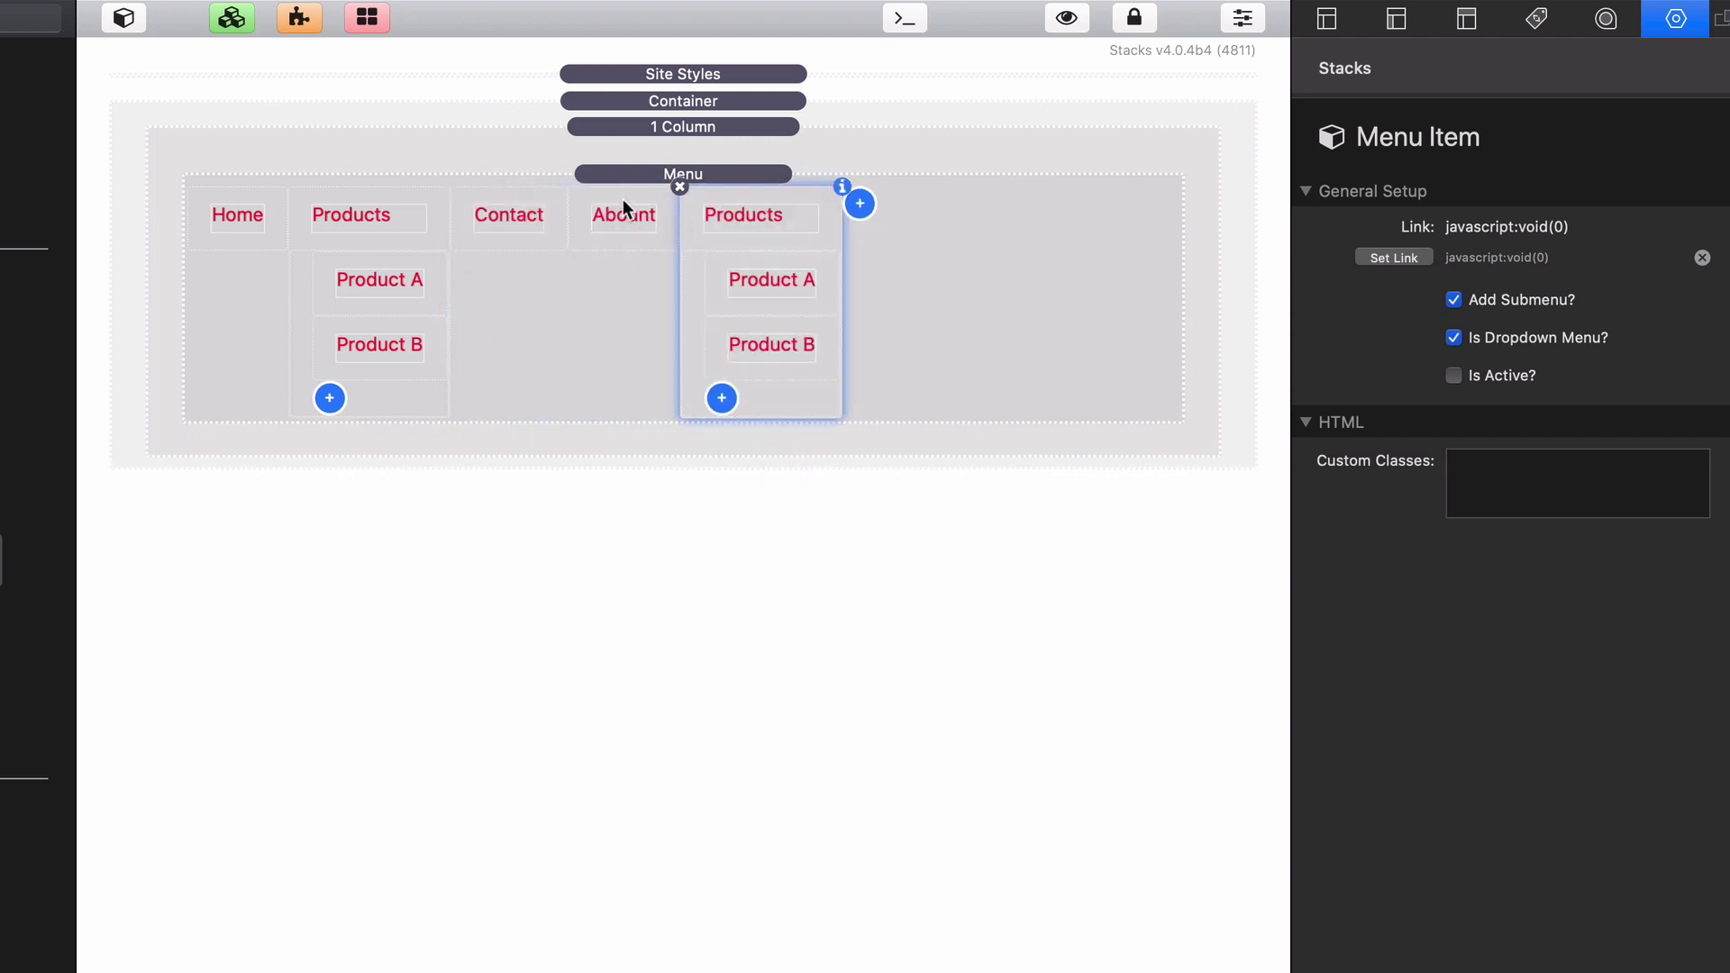
pyautogui.moveTo(624, 205); pyautogui.dragTo(676, 244)
pyautogui.click(528, 197)
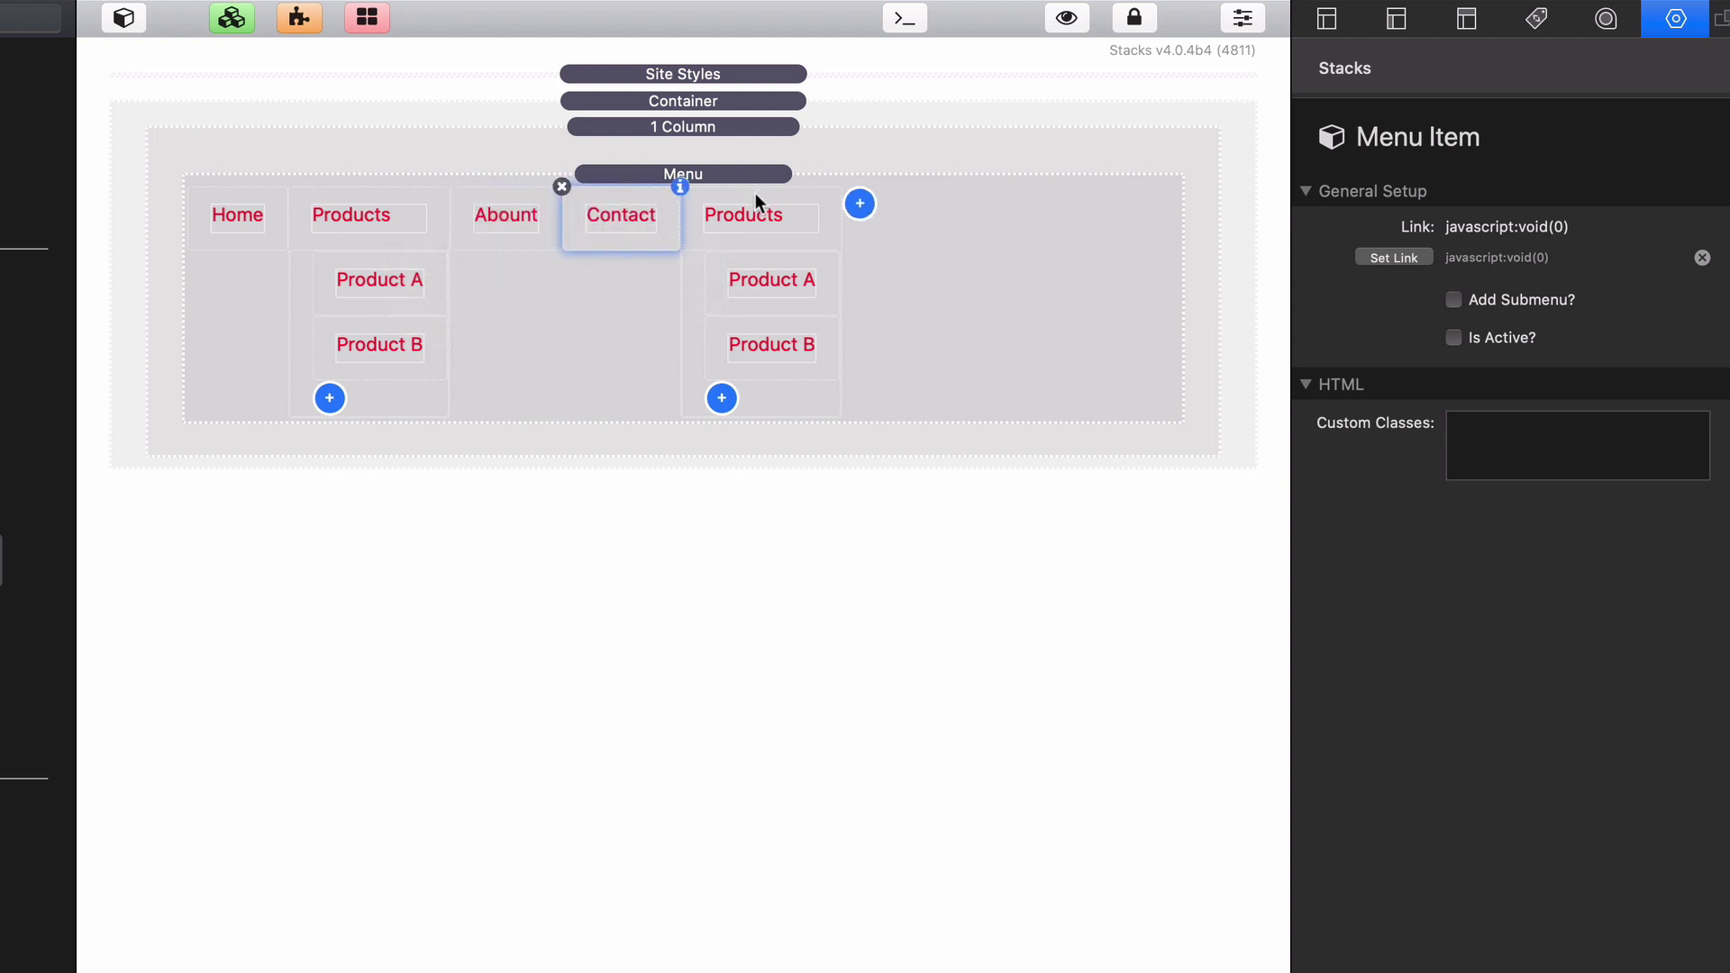
pyautogui.moveTo(755, 193); pyautogui.dragTo(491, 214)
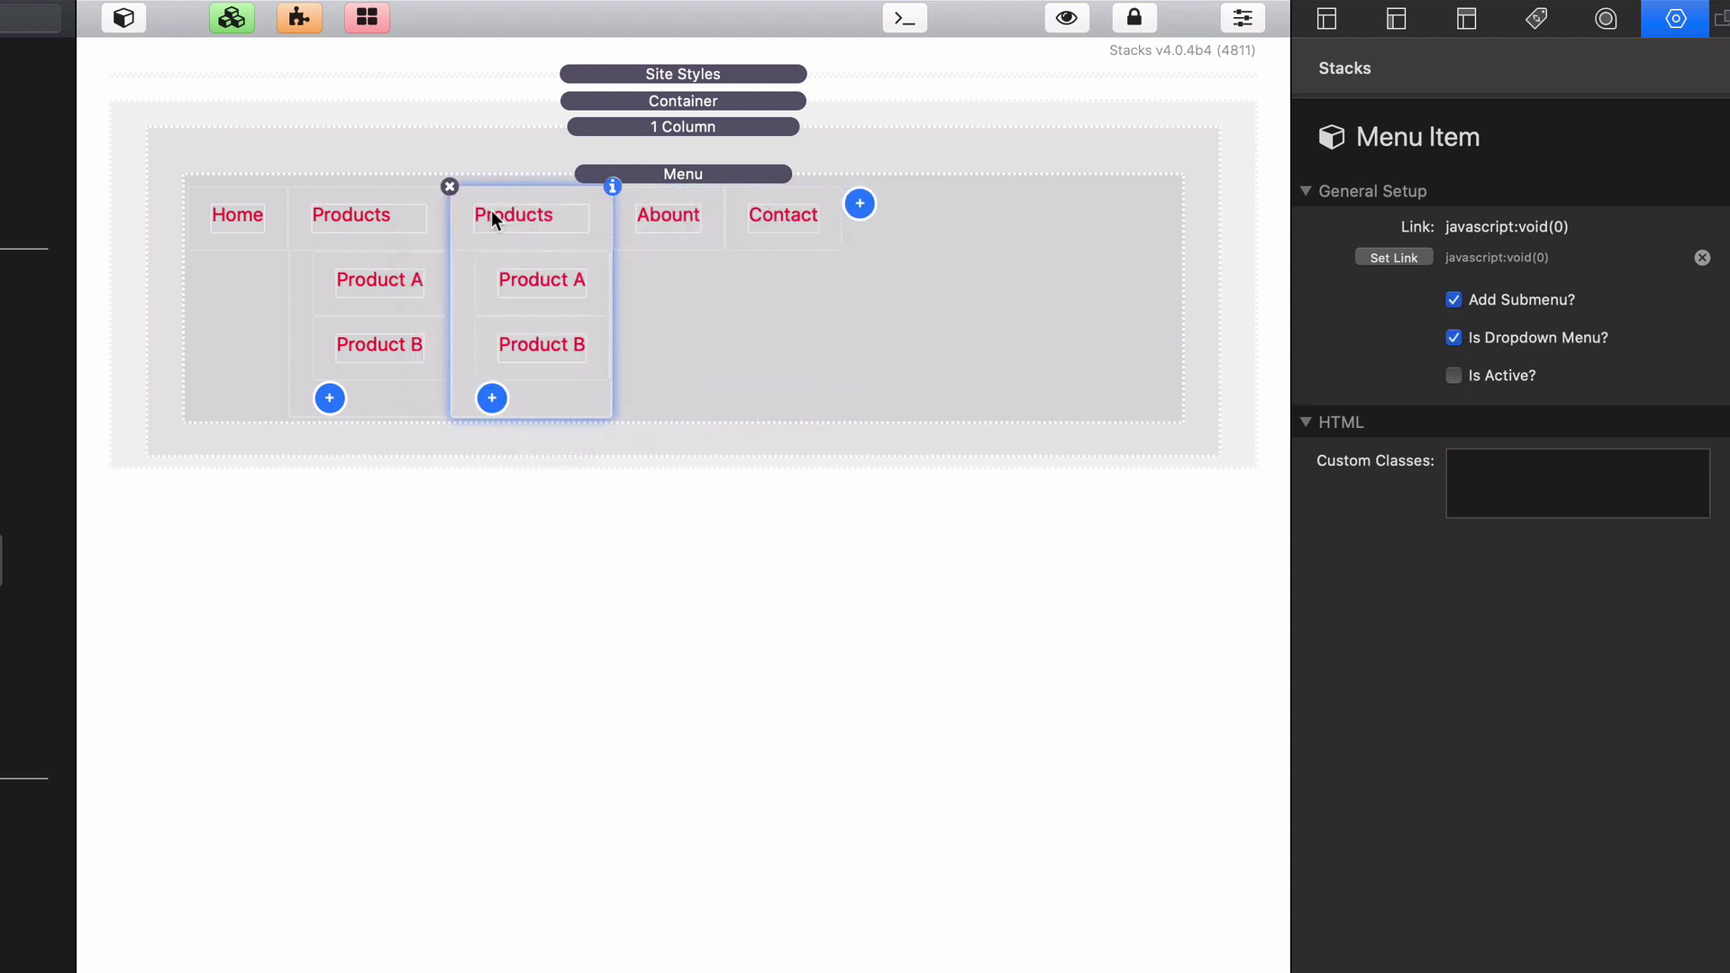
# - Add a Menu Heading and move it above Product A in the second Products submenu
pyautogui.click(708, 261)
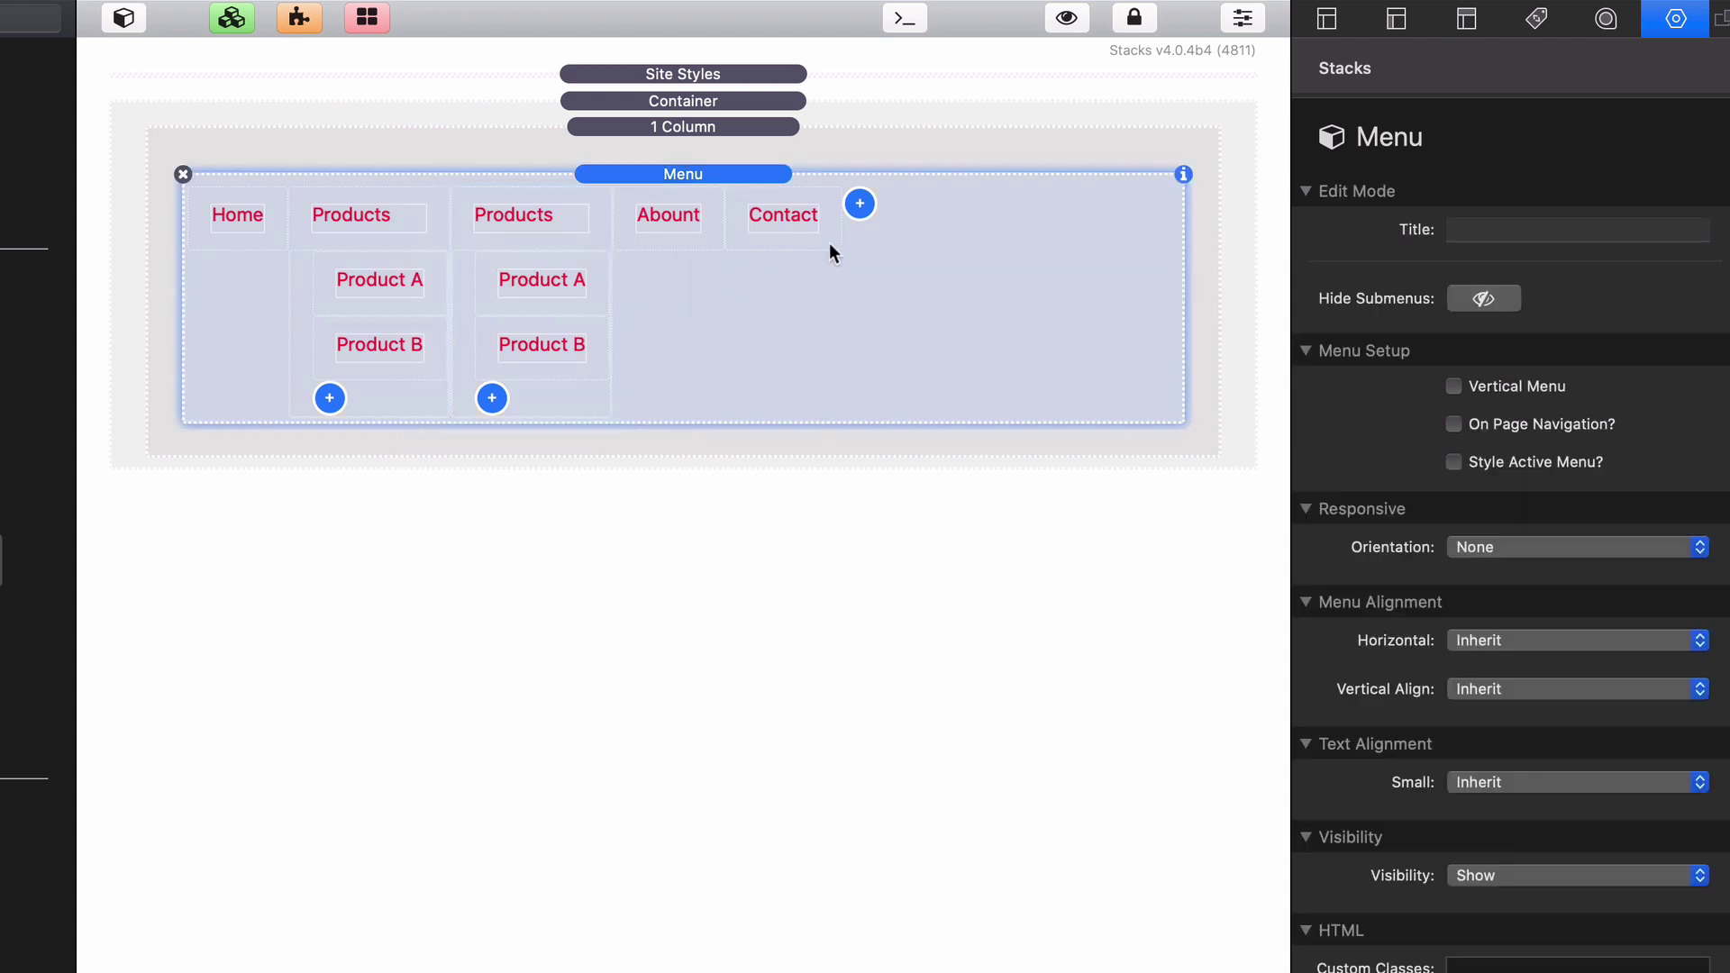
pyautogui.click(859, 206)
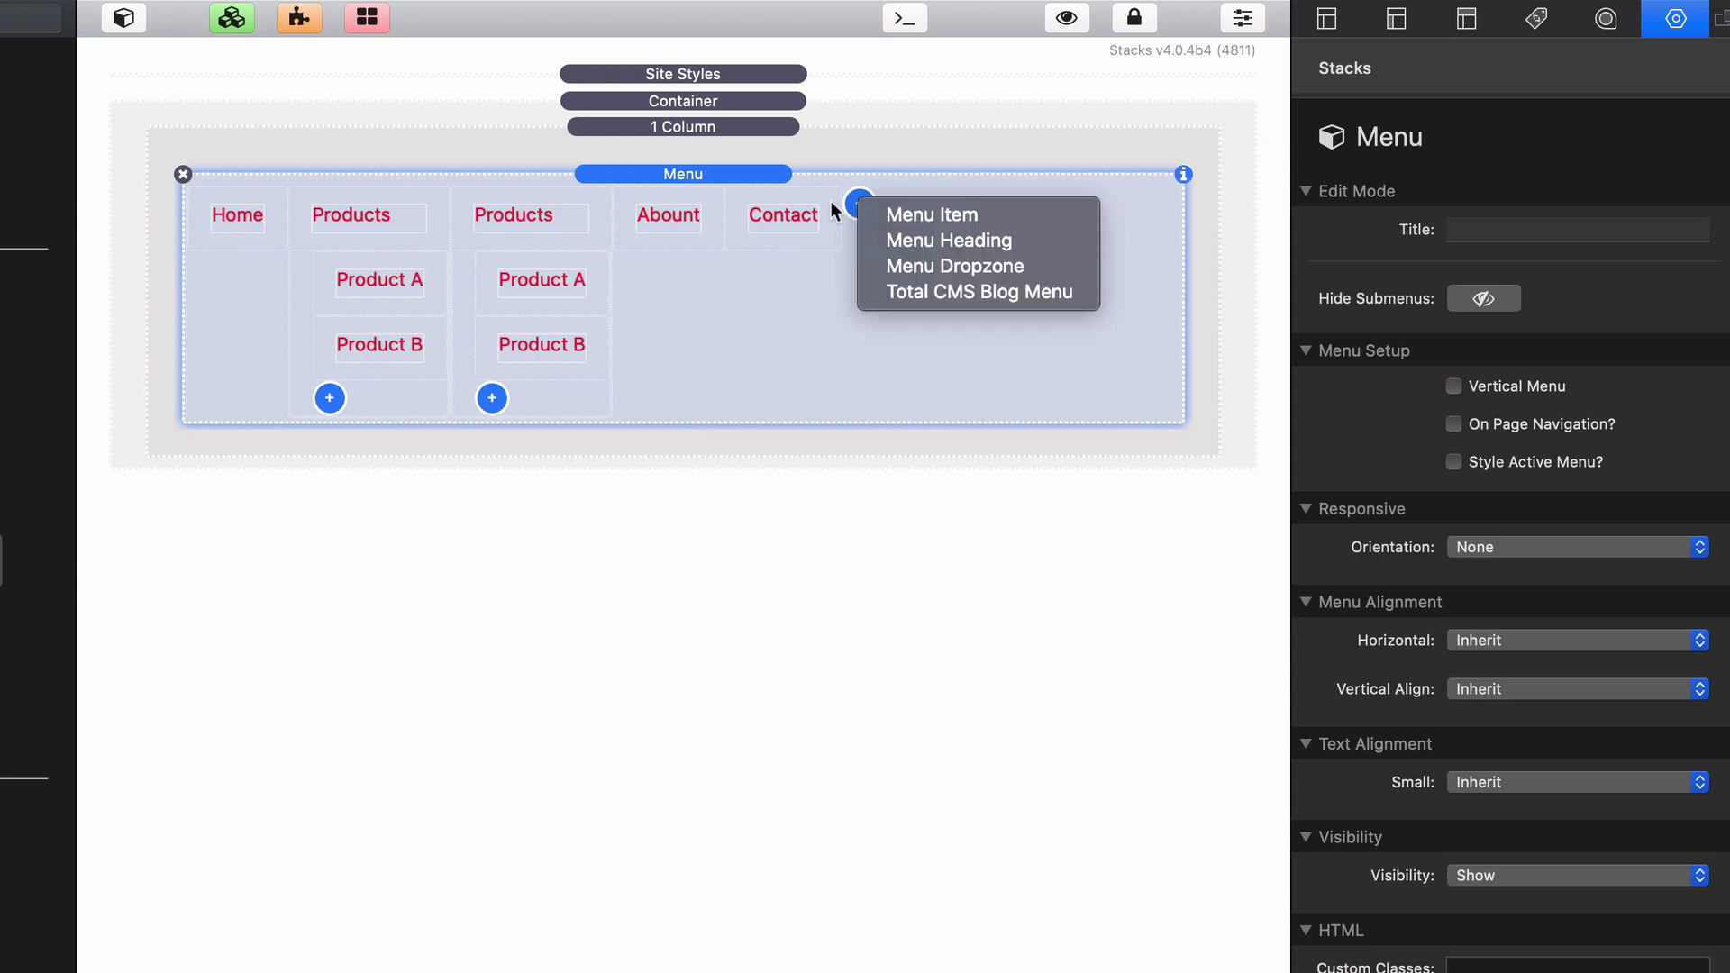
pyautogui.click(927, 239)
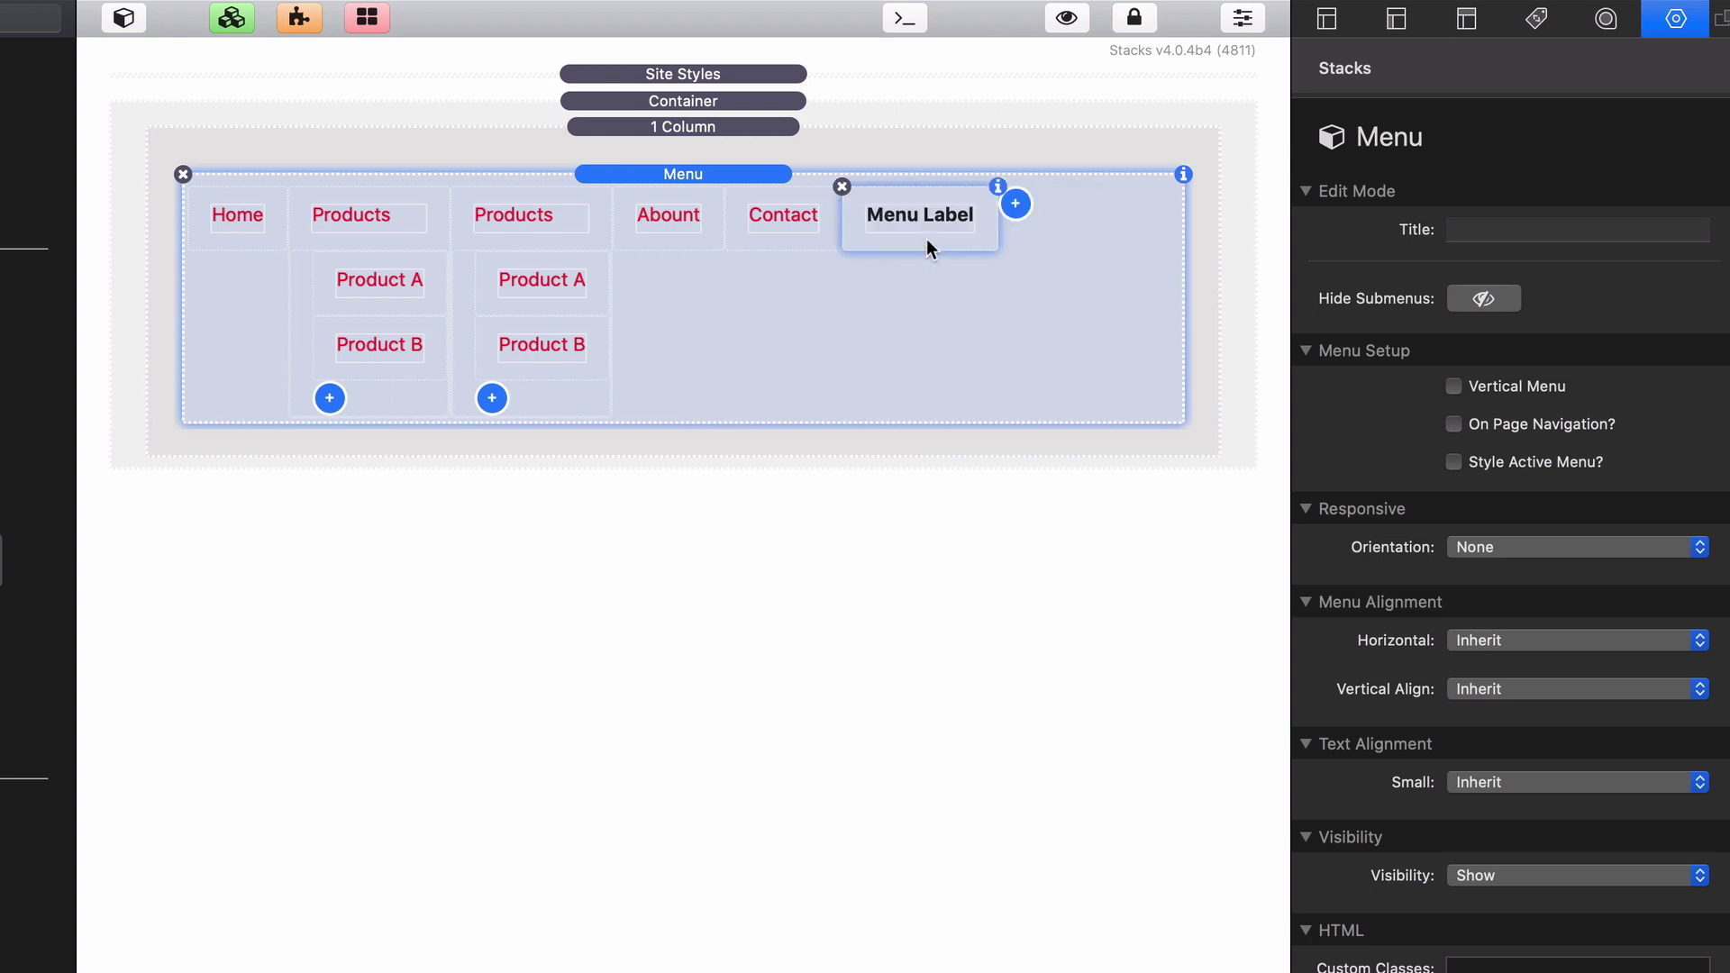
pyautogui.click(927, 240)
pyautogui.click(901, 296)
pyautogui.click(899, 218)
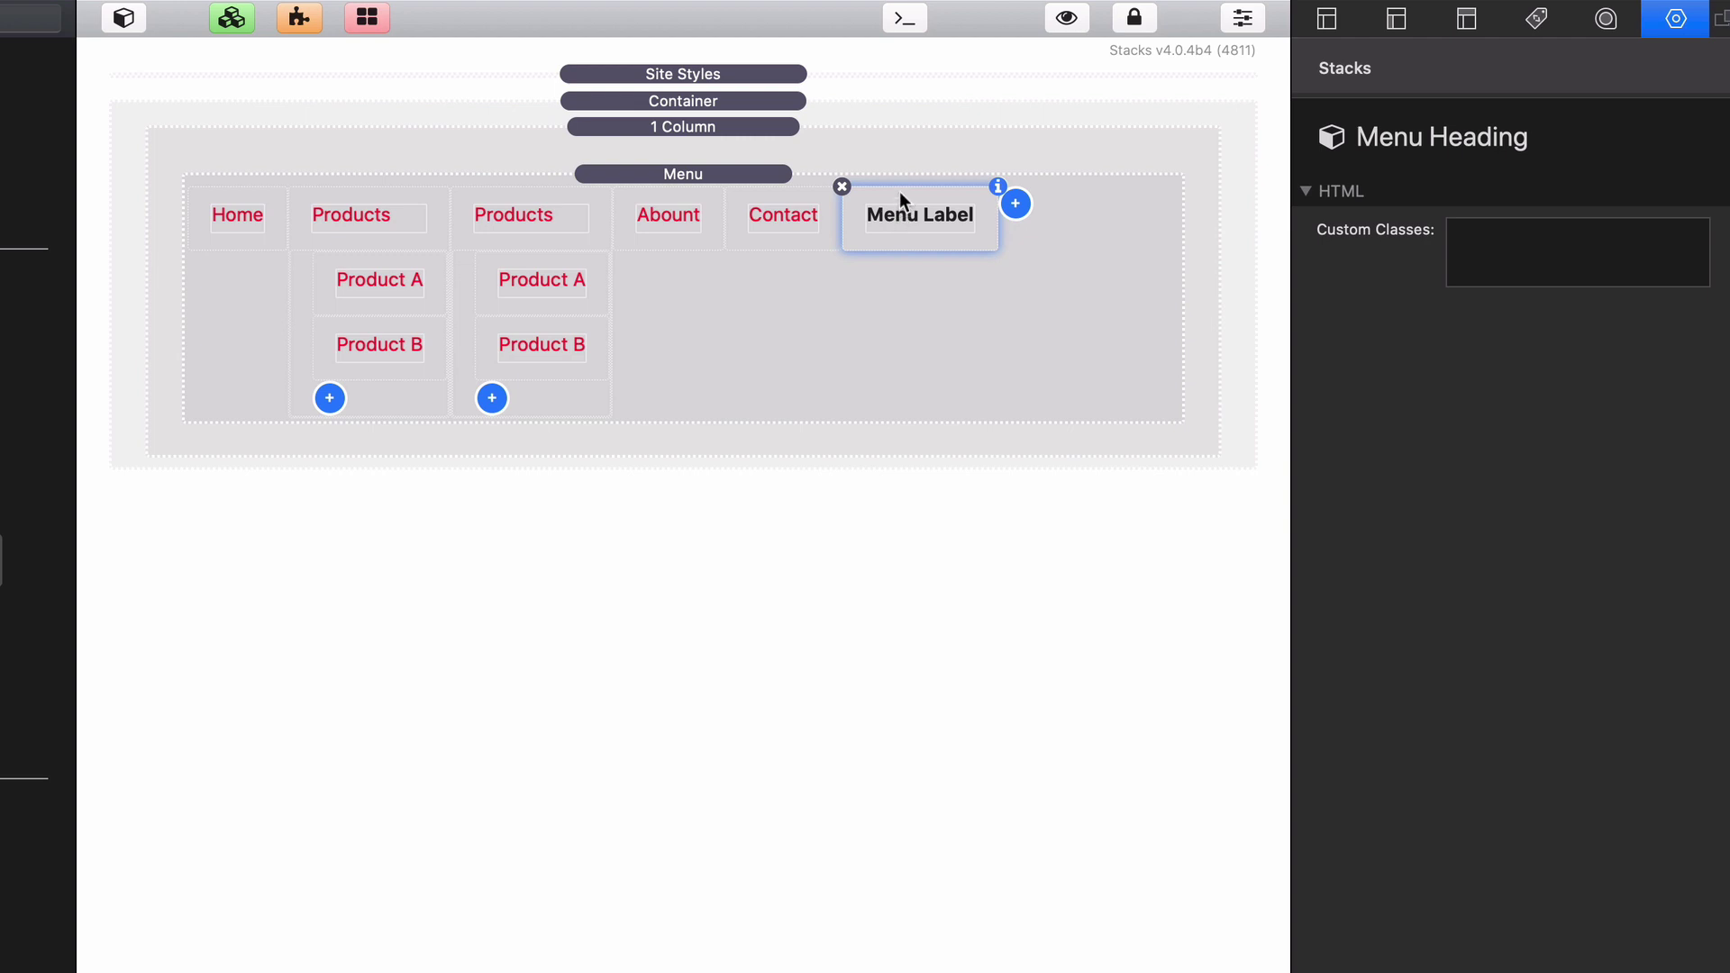
pyautogui.moveTo(900, 191); pyautogui.dragTo(548, 263)
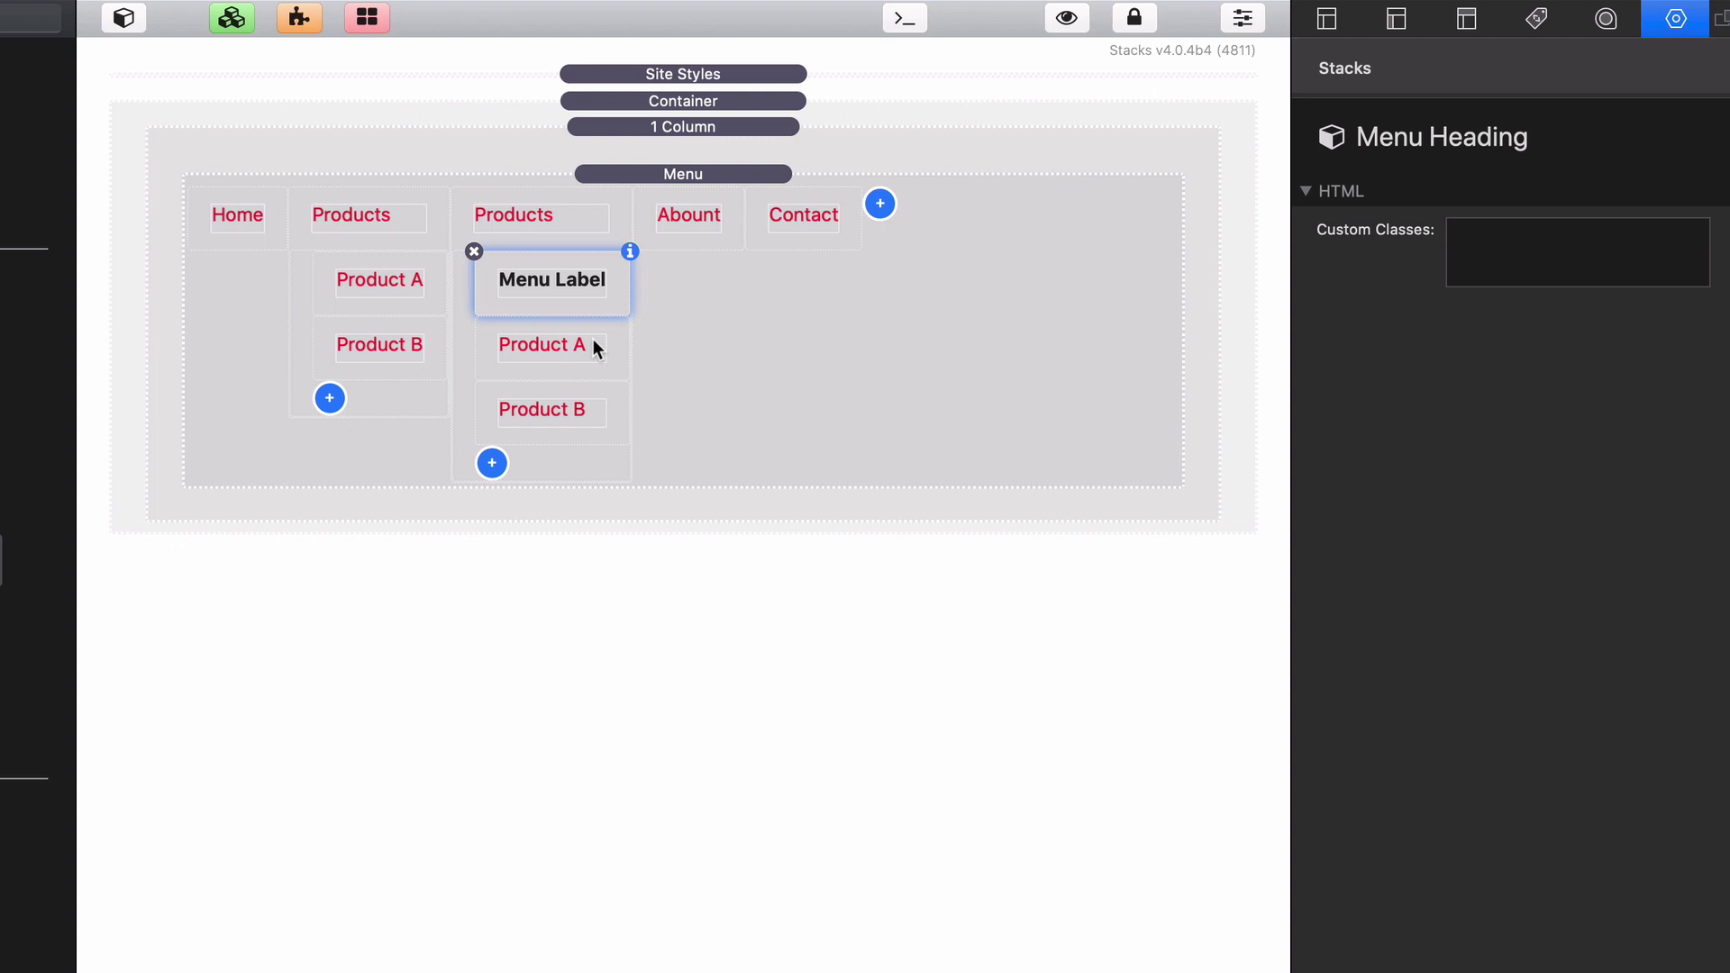
# - Copy the menu heading, Product A and Product B to the end of the second Products submenu
pyautogui.click(559, 470)
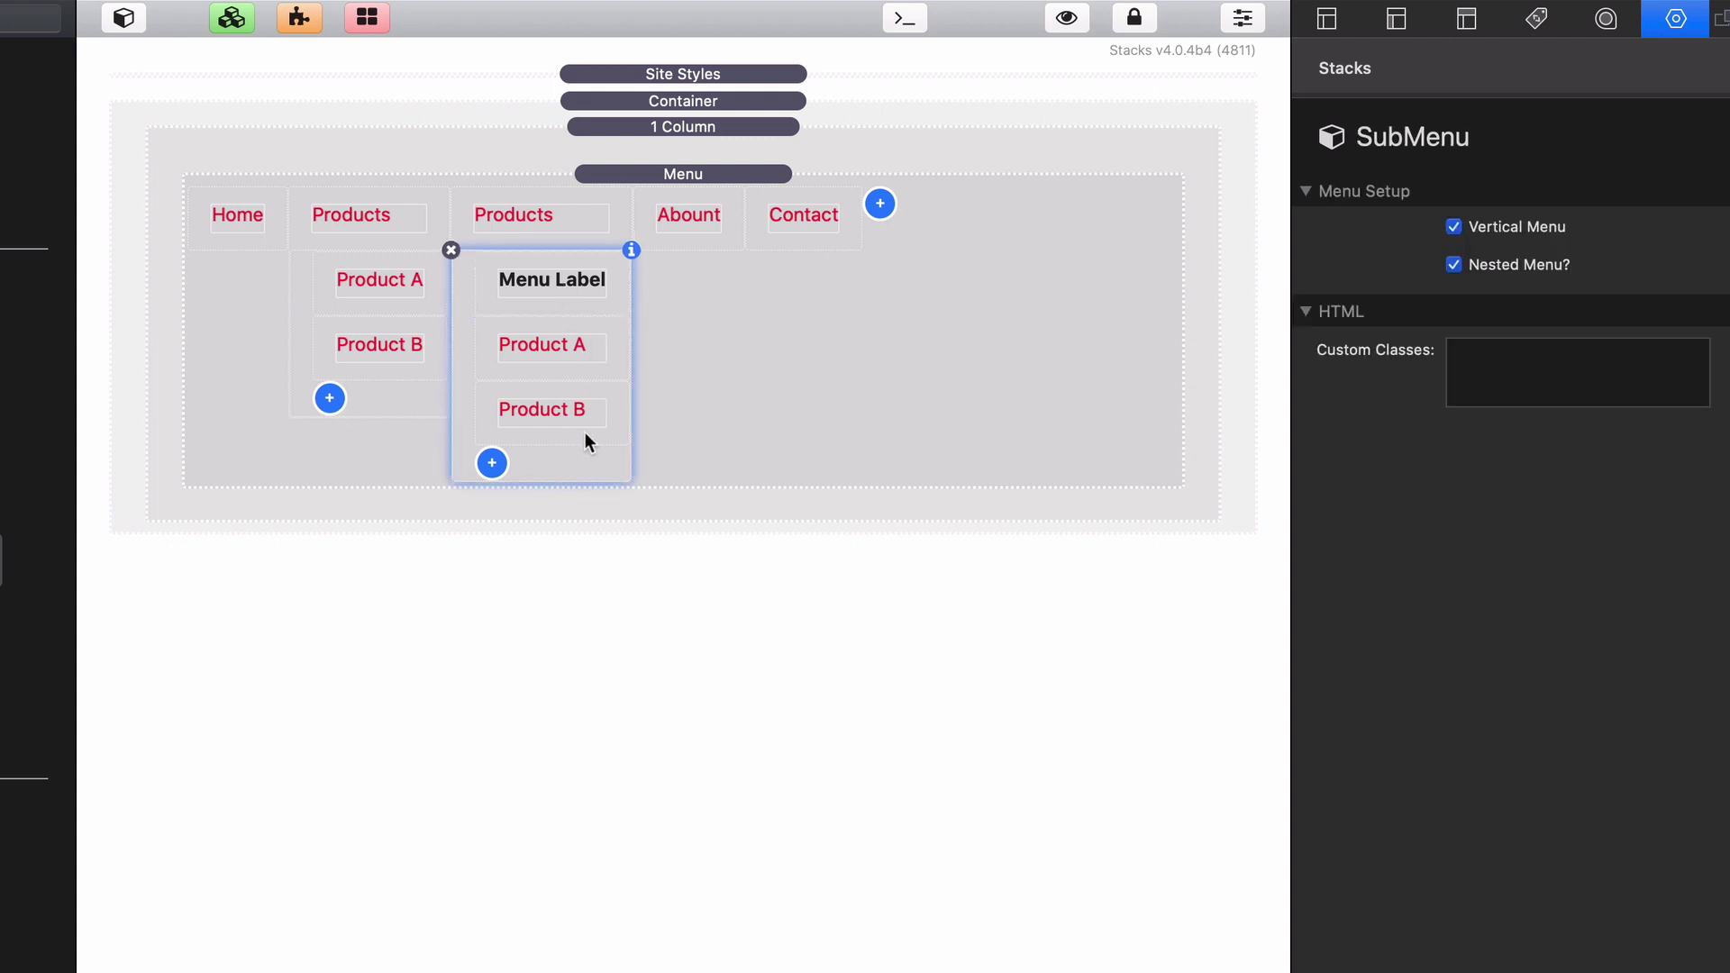
pyautogui.click(548, 263)
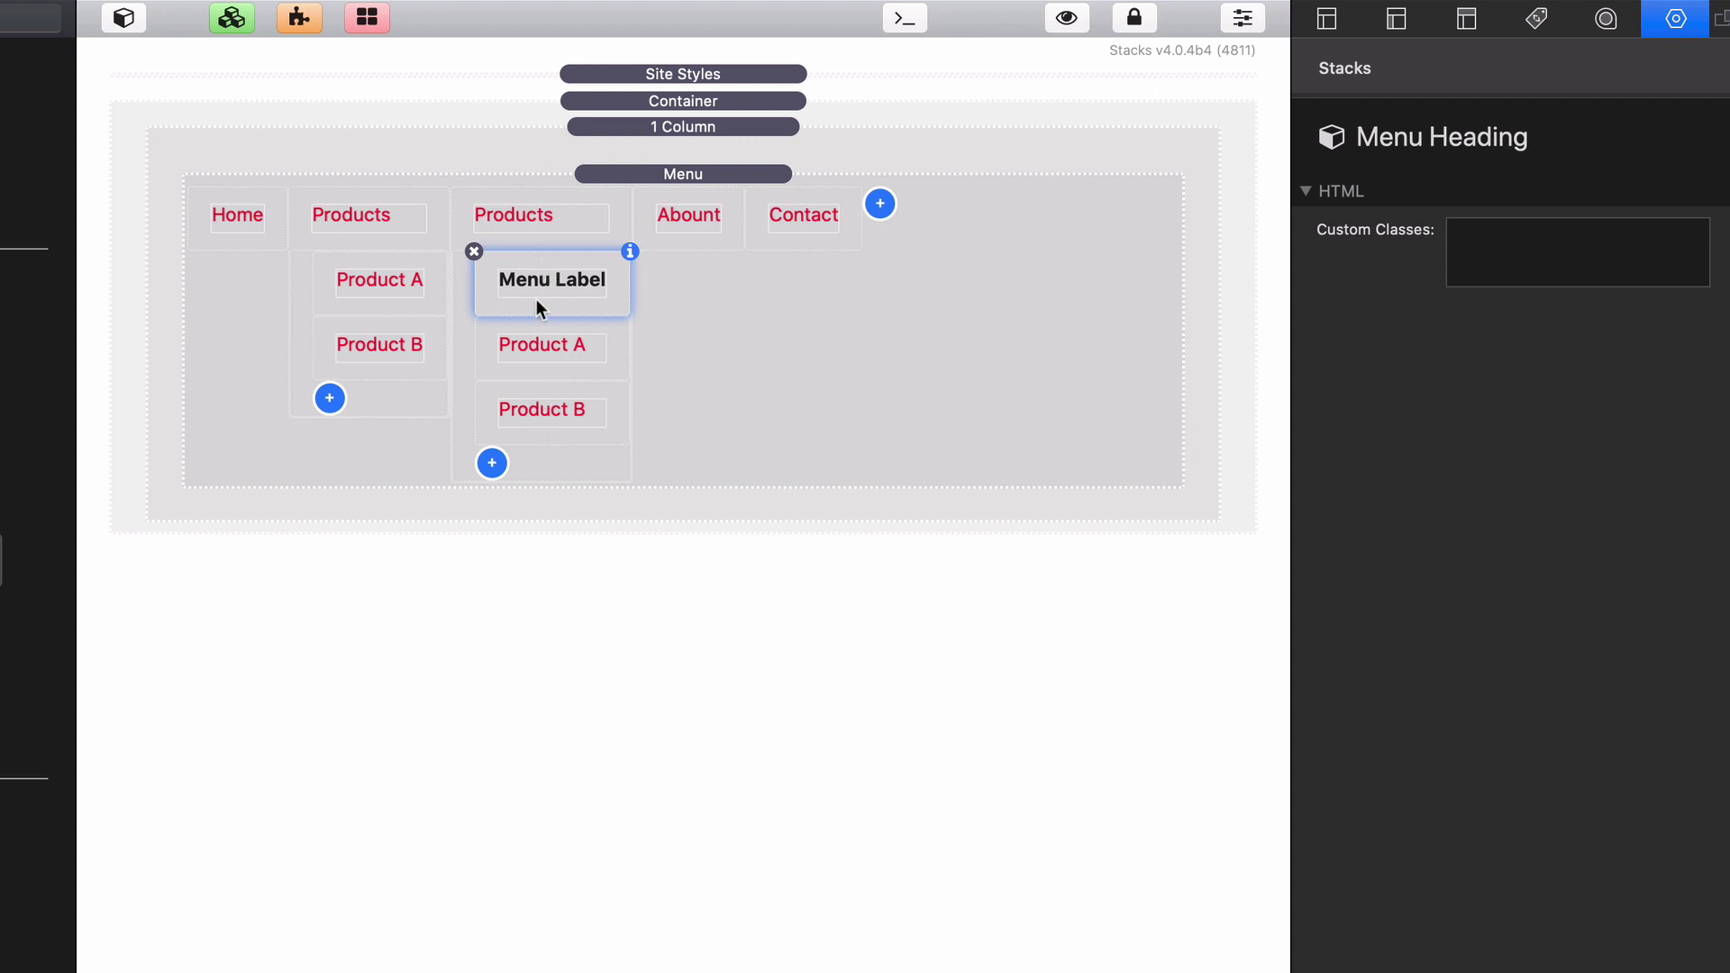
pyautogui.moveTo(530, 264); pyautogui.dragTo(556, 445)
pyautogui.moveTo(538, 341); pyautogui.dragTo(566, 498)
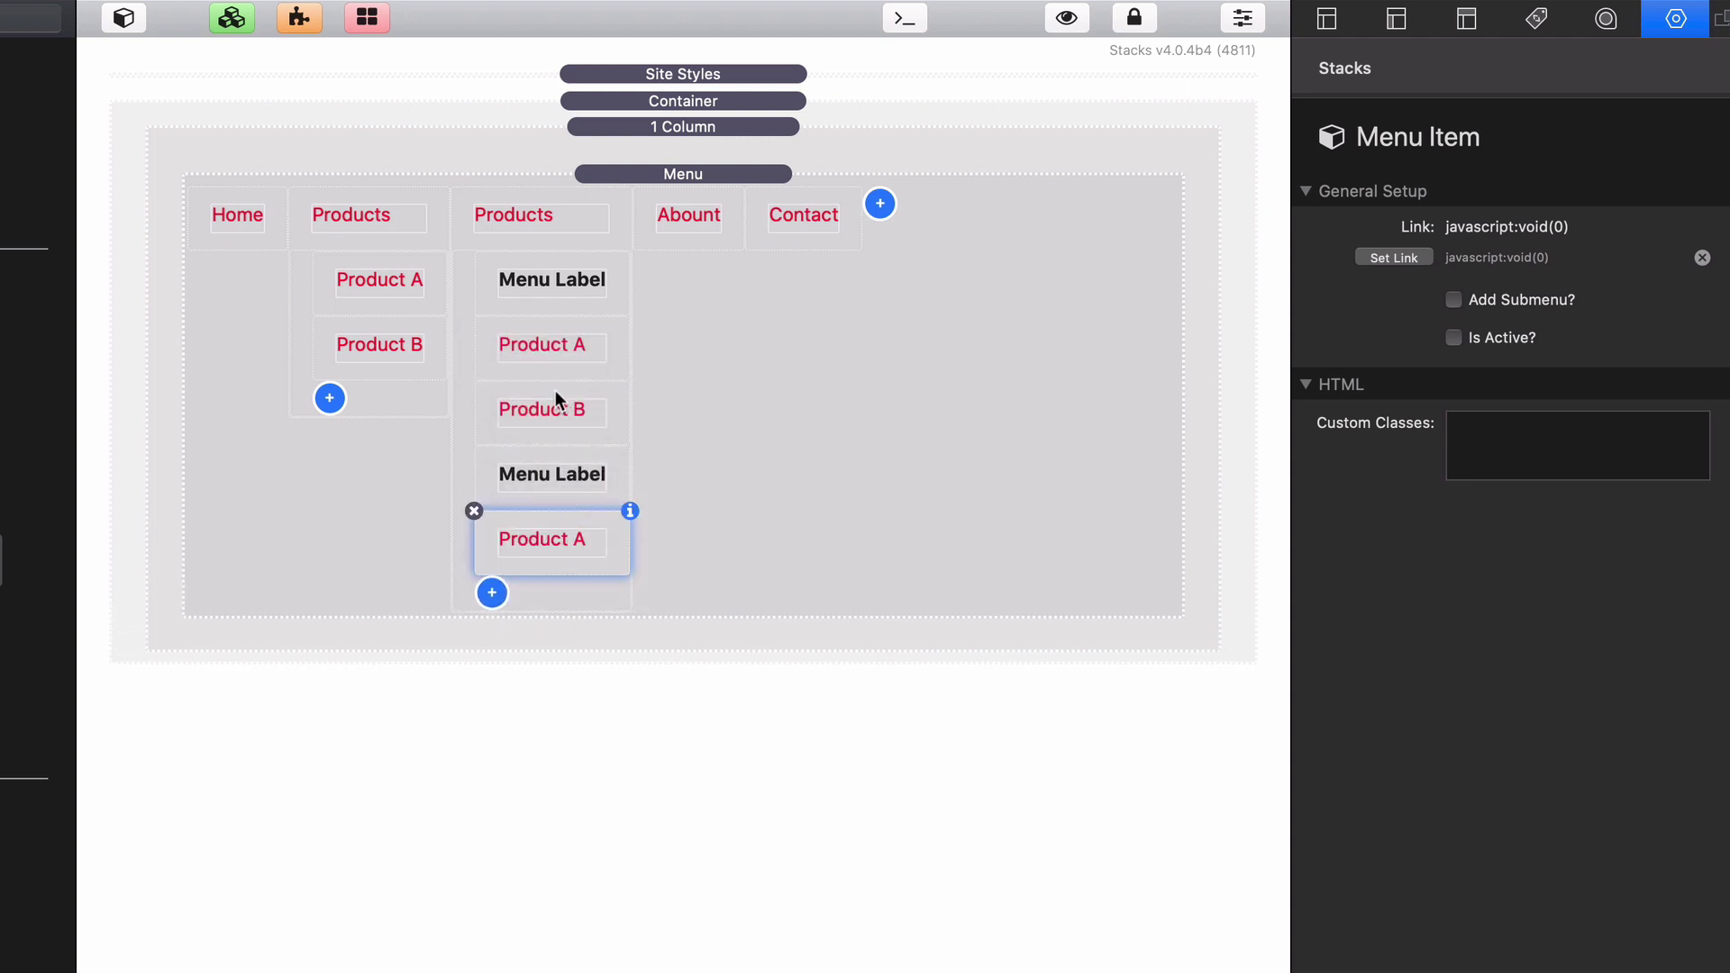
pyautogui.moveTo(555, 393); pyautogui.dragTo(577, 570)
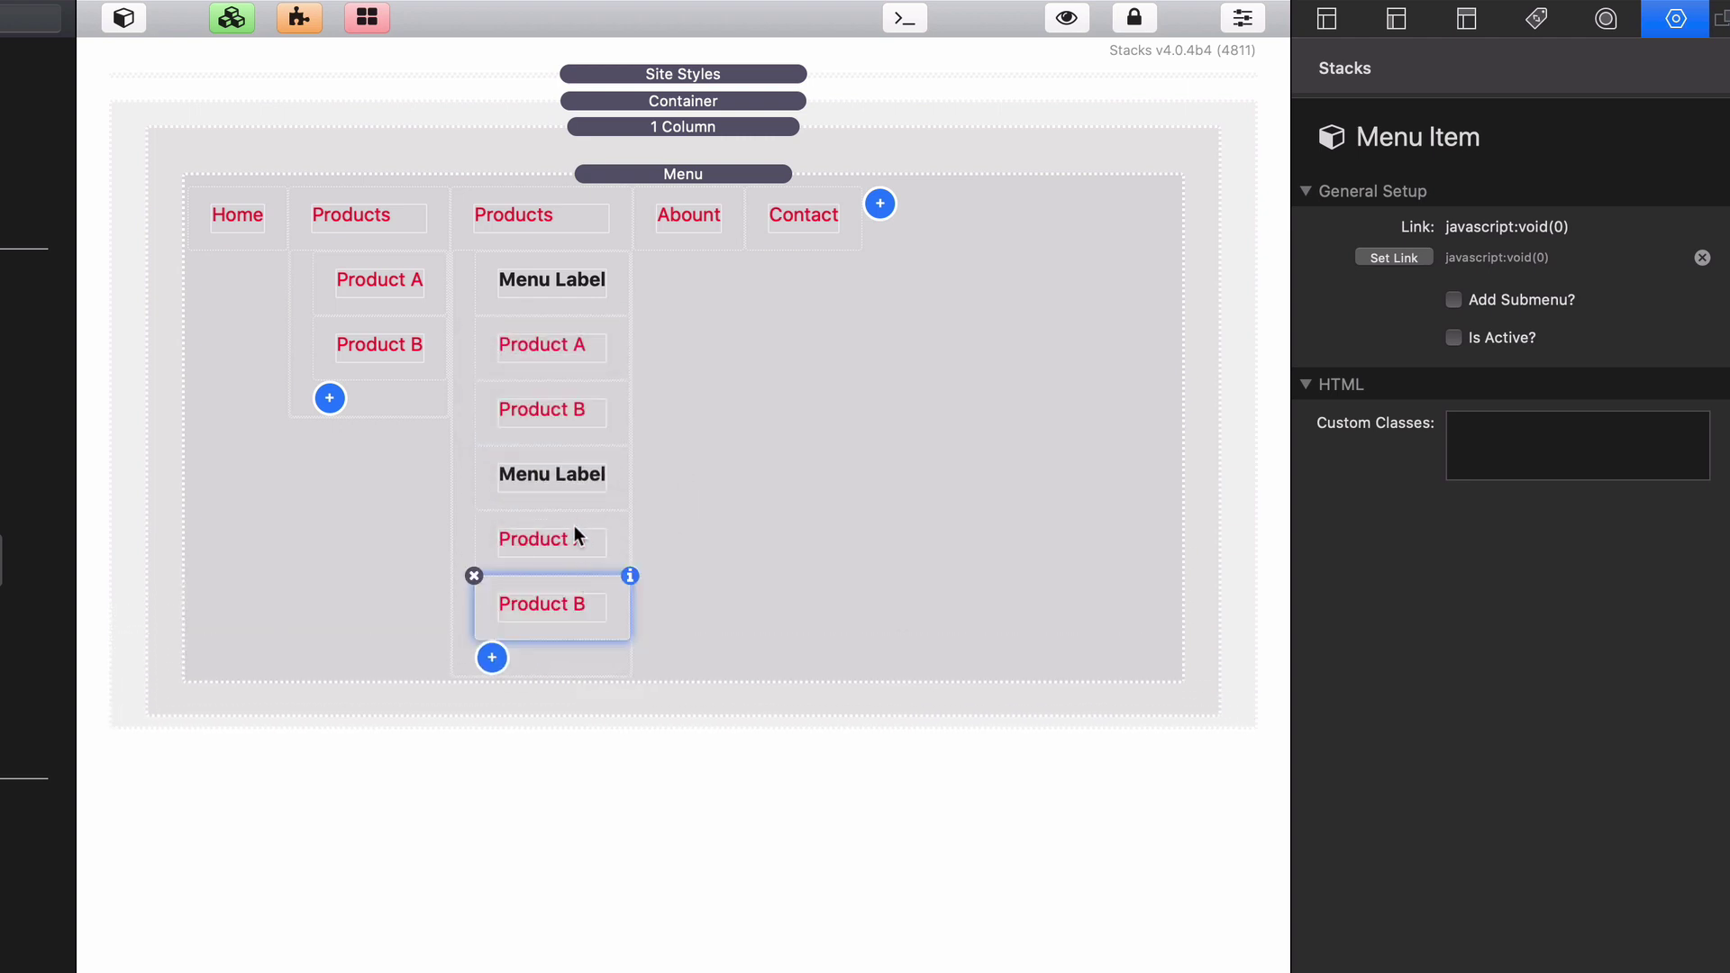
pyautogui.click(566, 534)
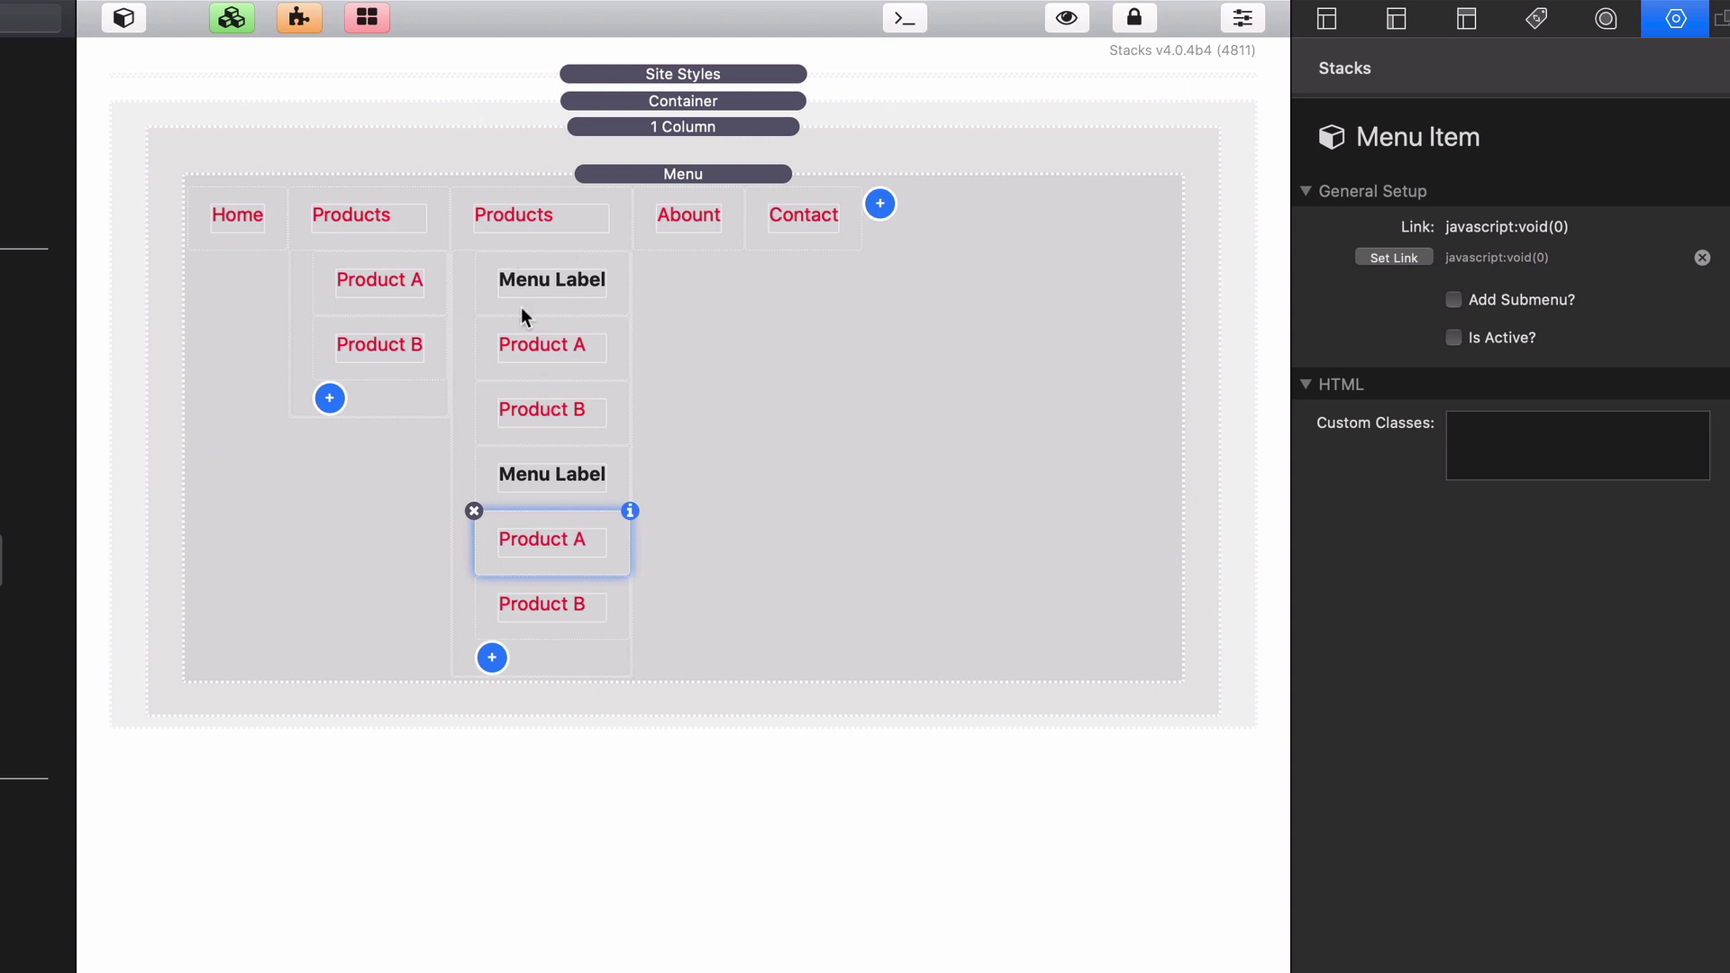
pyautogui.click(594, 314)
pyautogui.click(623, 263)
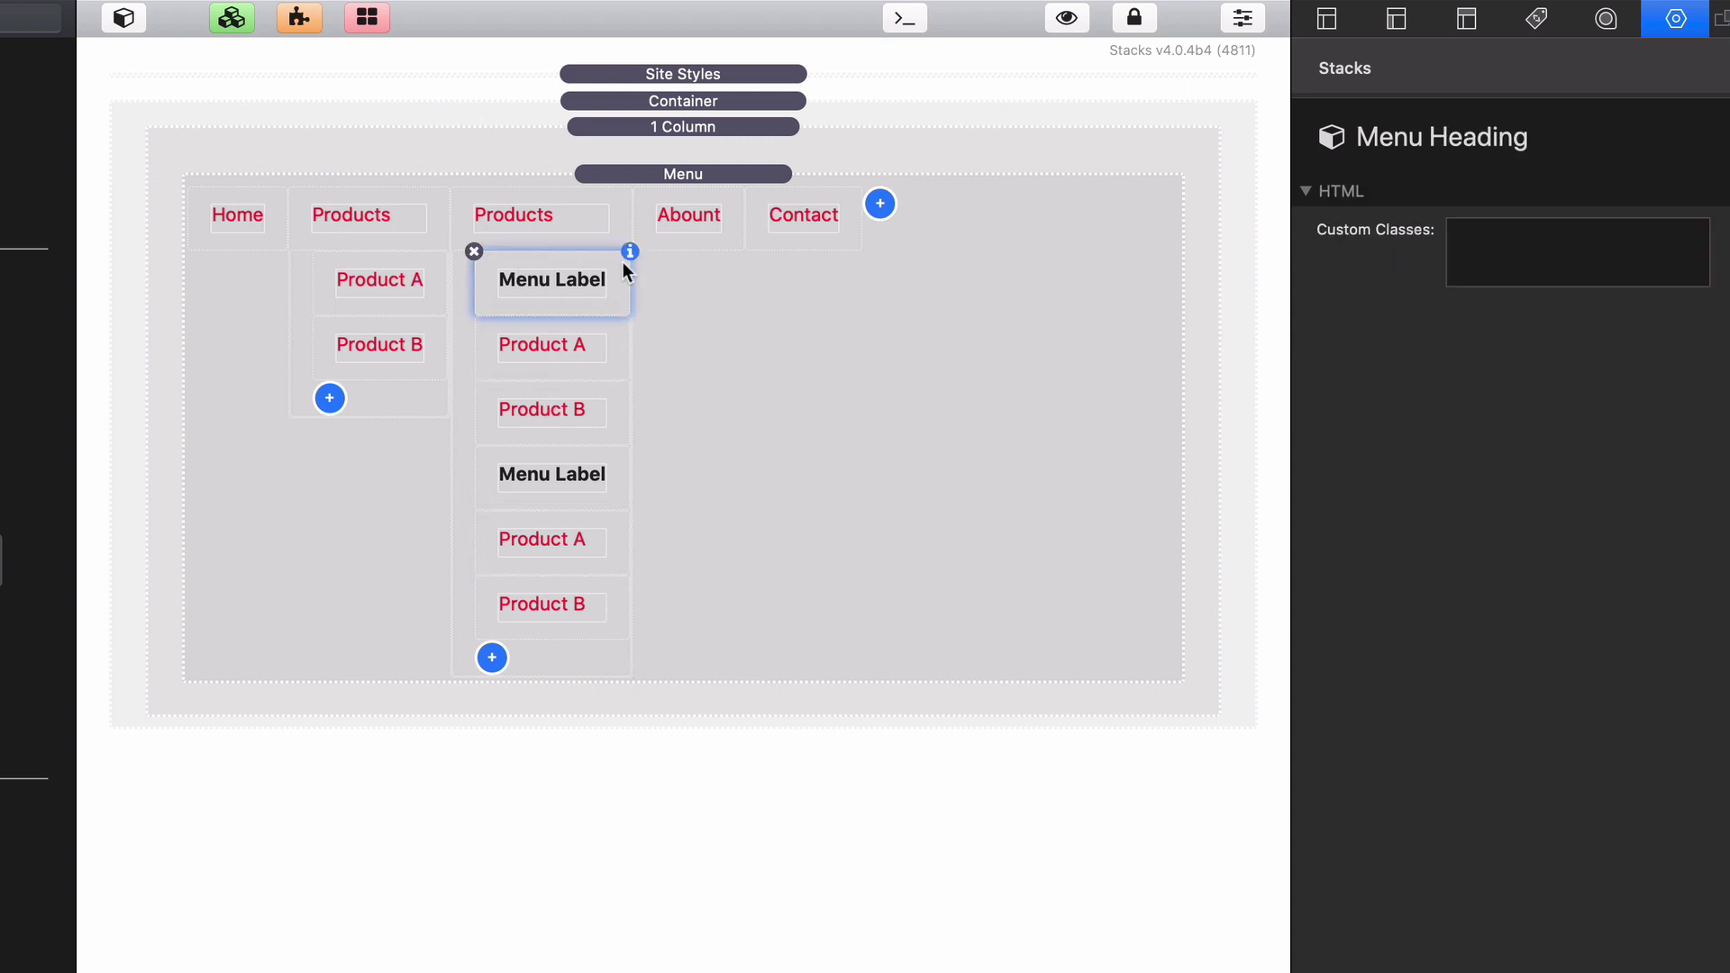
# - Add a Menu Dropzone to the menu between the Products and Abount items
pyautogui.click(793, 306)
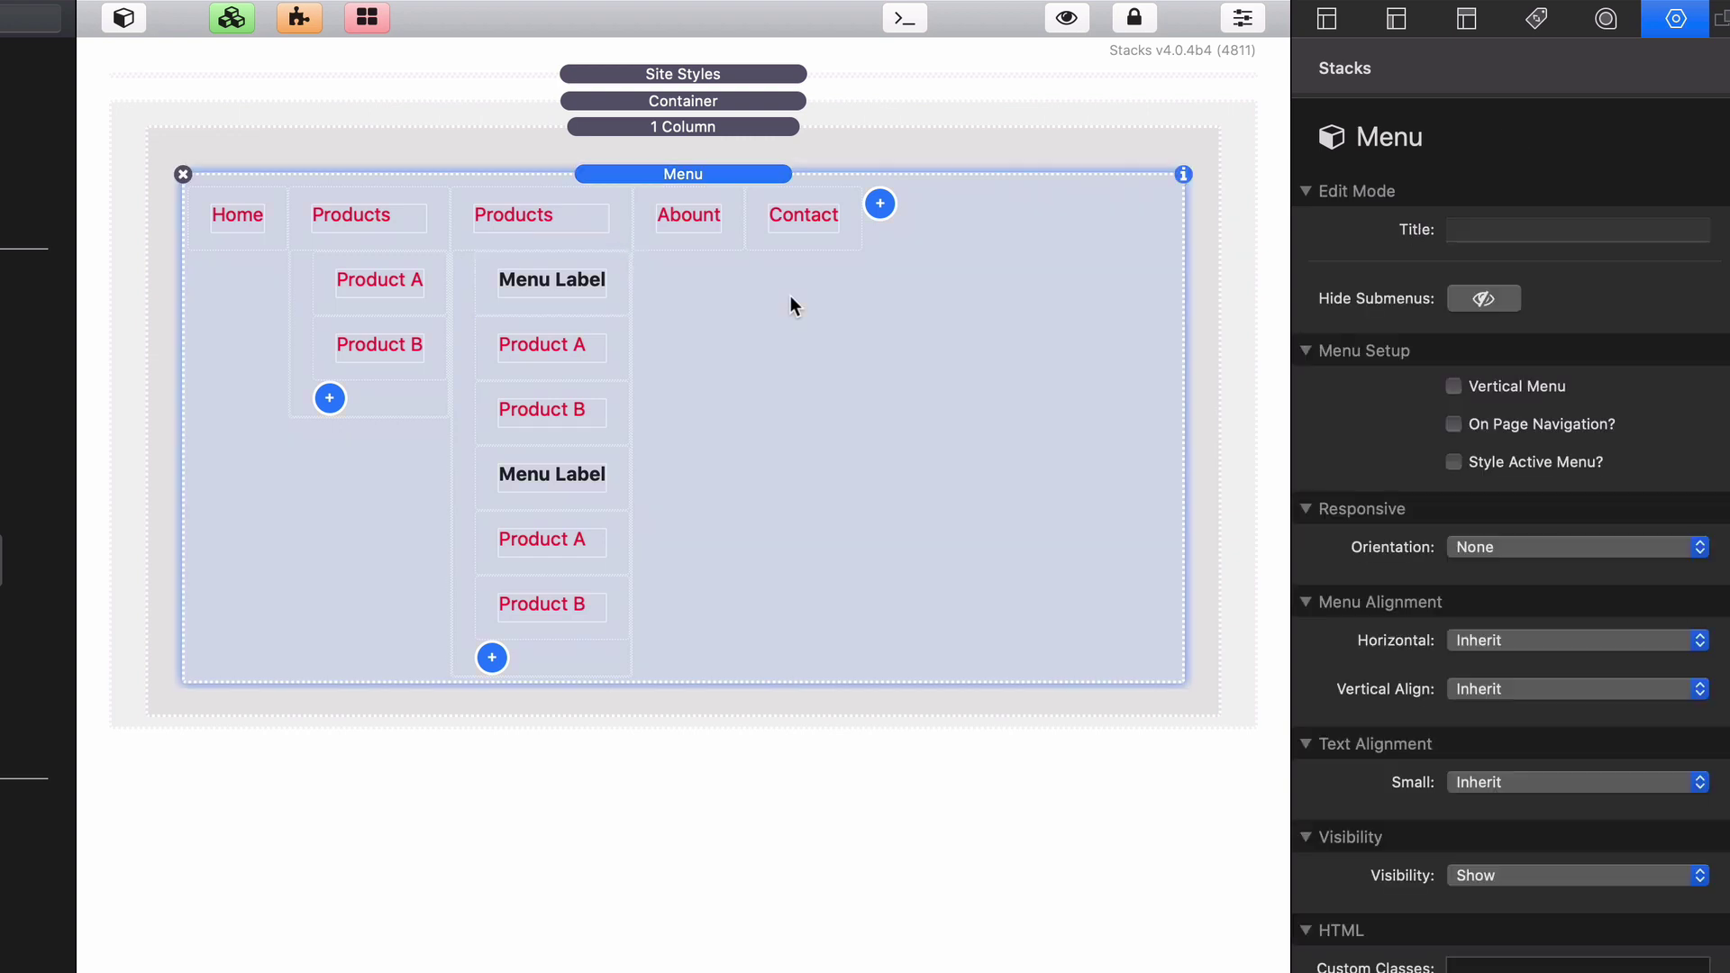
pyautogui.click(881, 205)
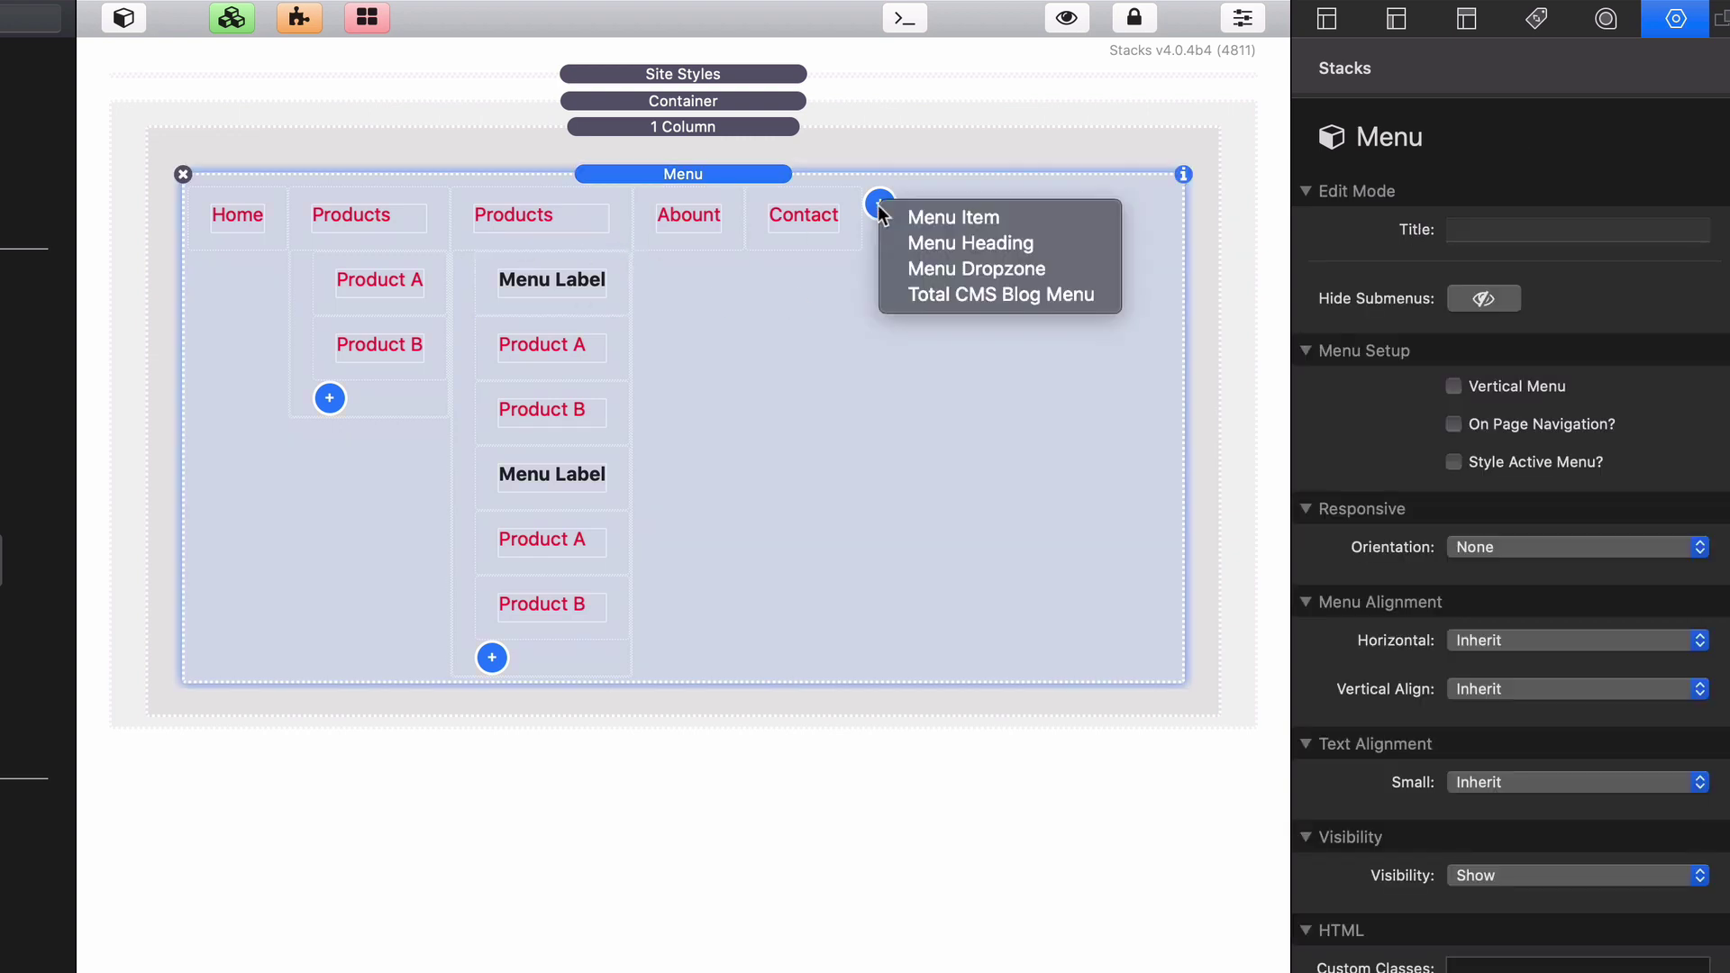
pyautogui.click(964, 268)
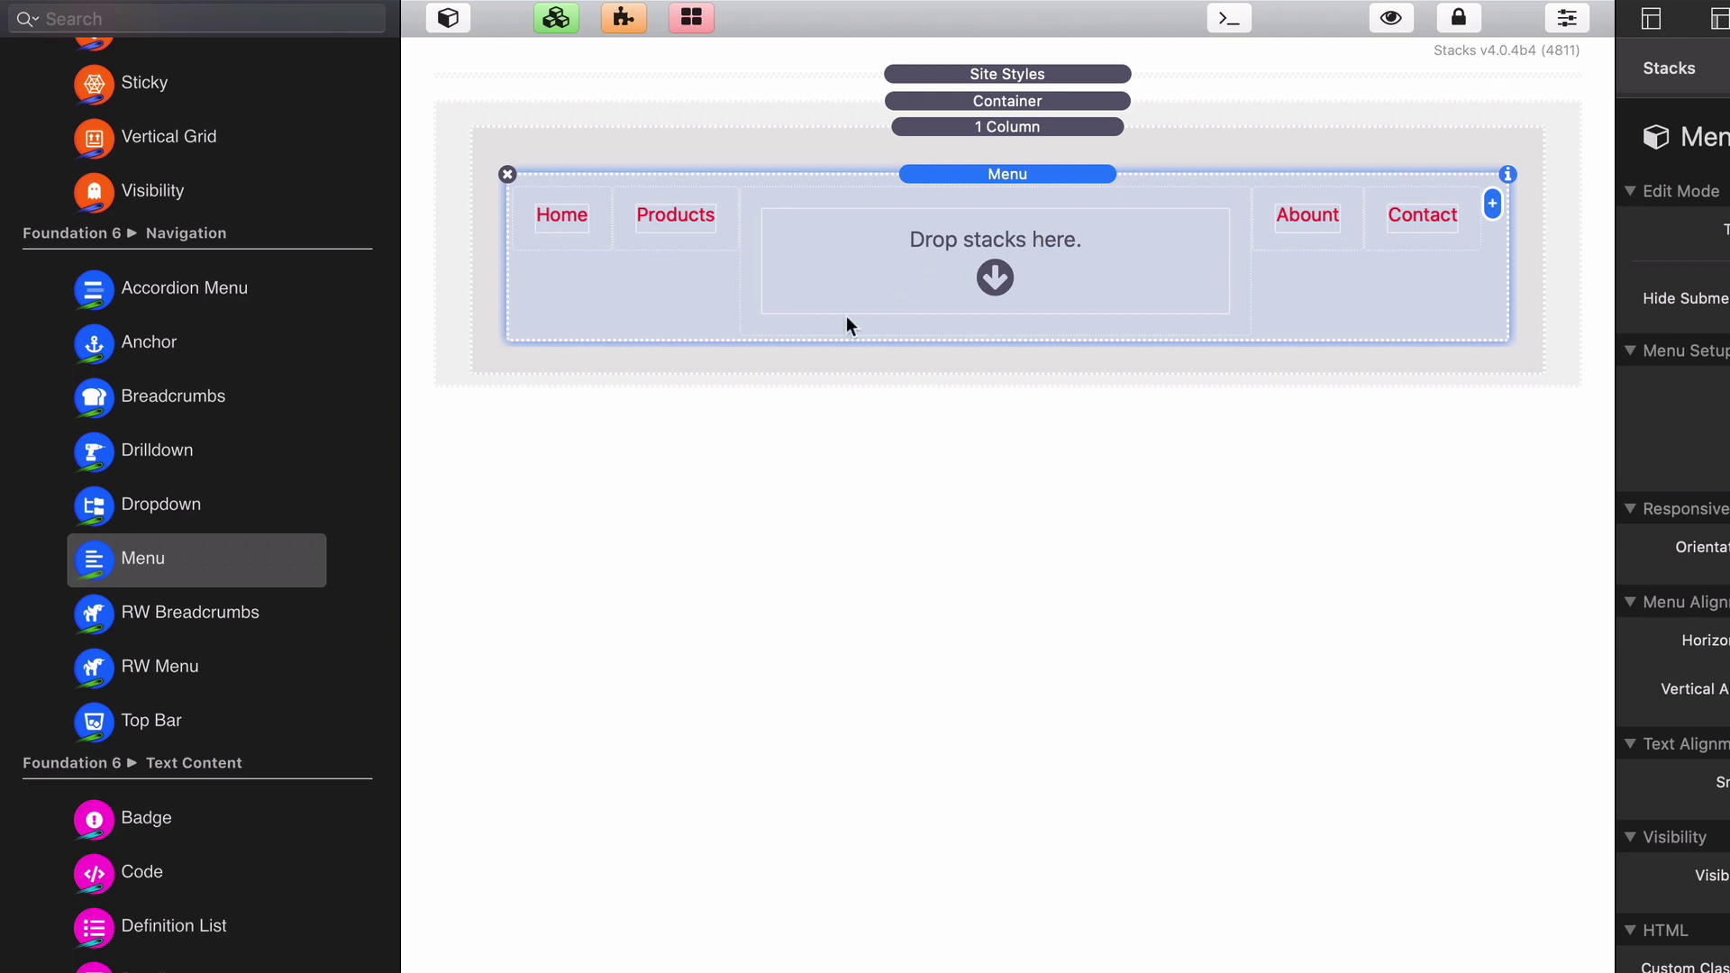
# - Place an SVG stack from the Video, Image & Media group inside the menu dropzone
pyautogui.scroll(-8, 285, 753)
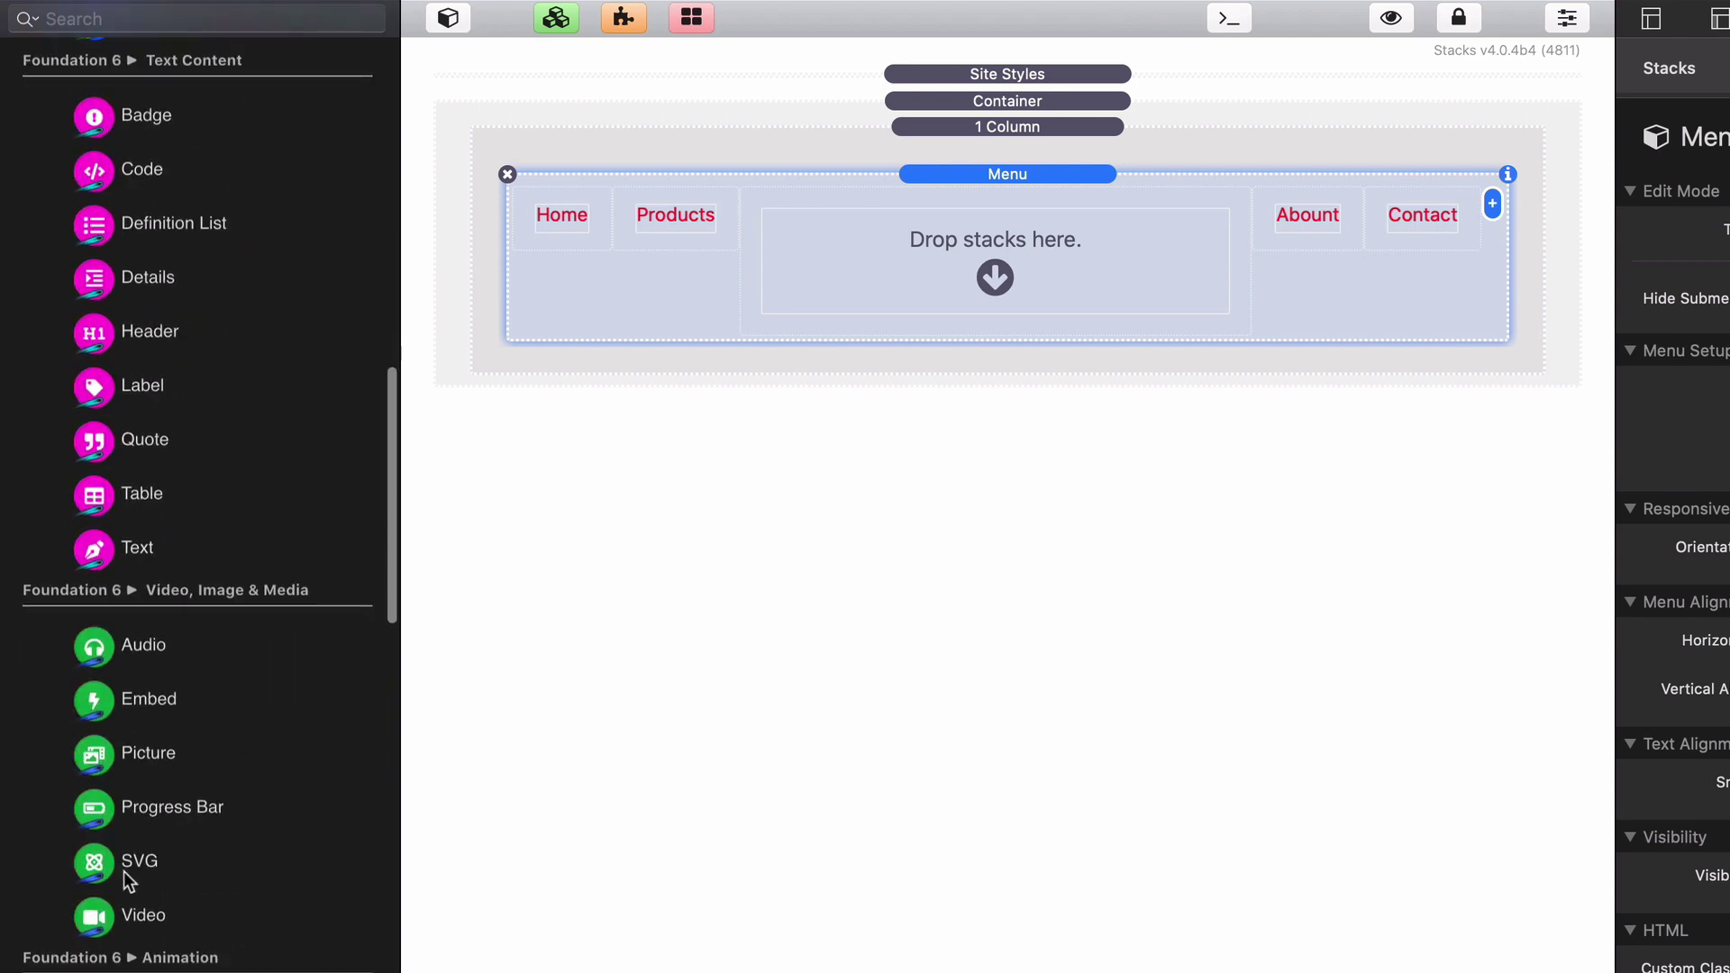
pyautogui.moveTo(96, 868); pyautogui.dragTo(1051, 246)
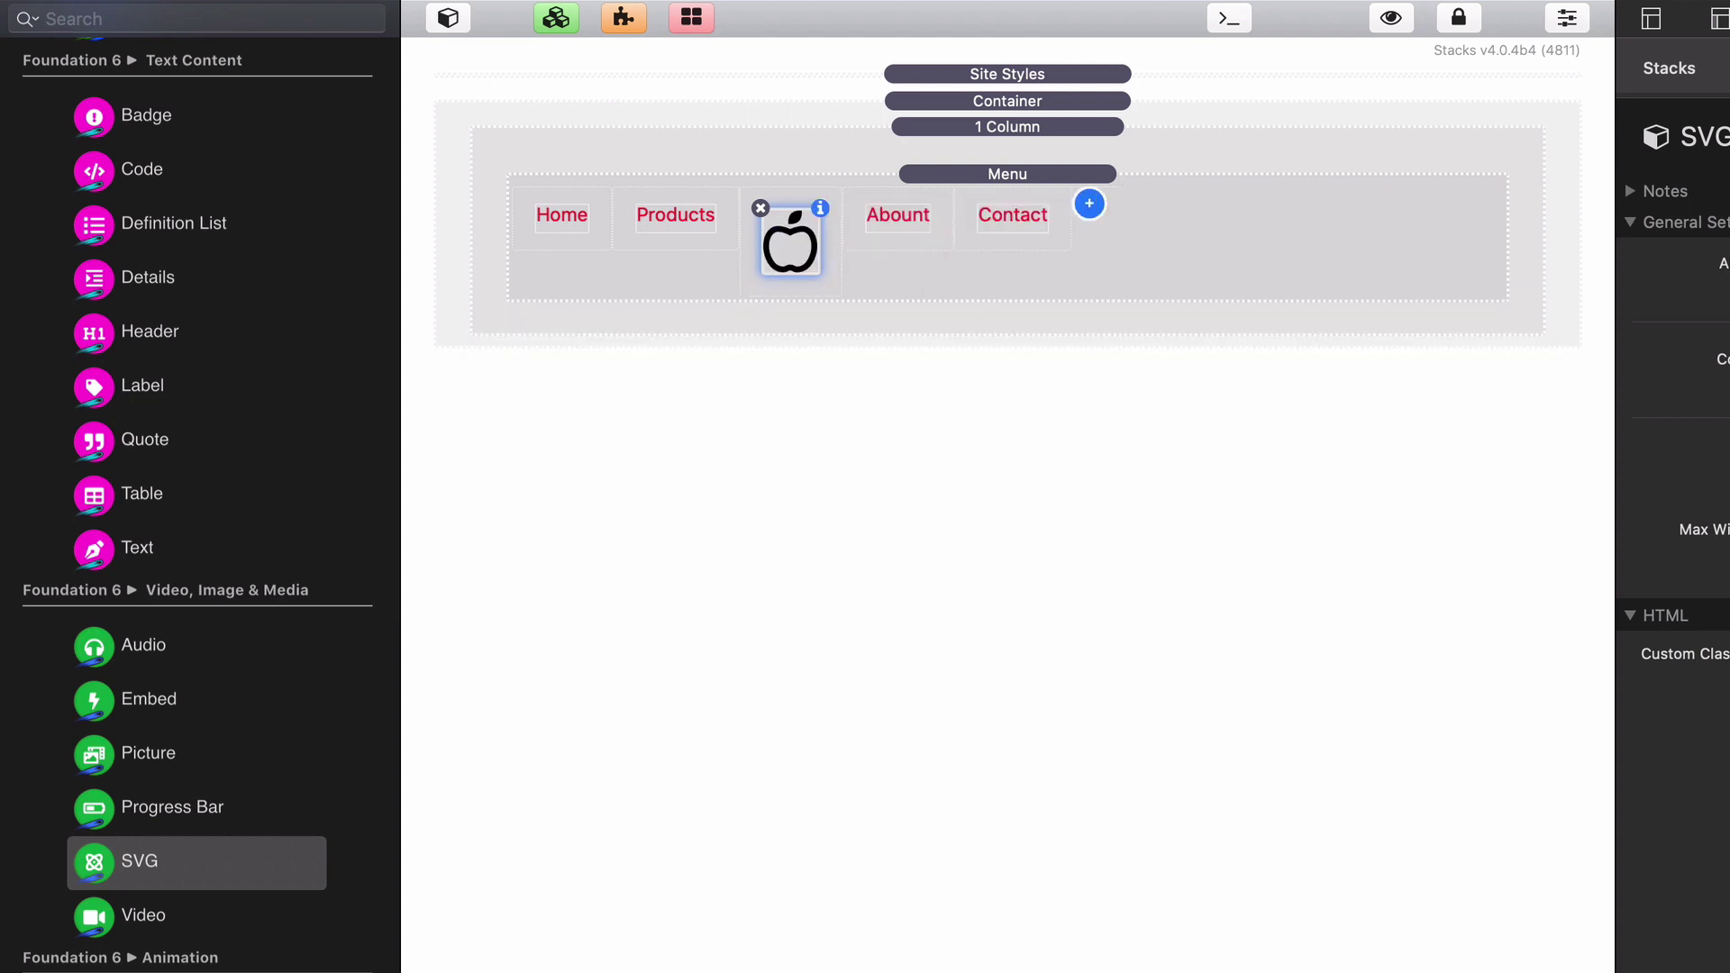
# - Try Right as the menu's horizontal alignment in the preview, settle on Justify and return to editing
pyautogui.click(1035, 258)
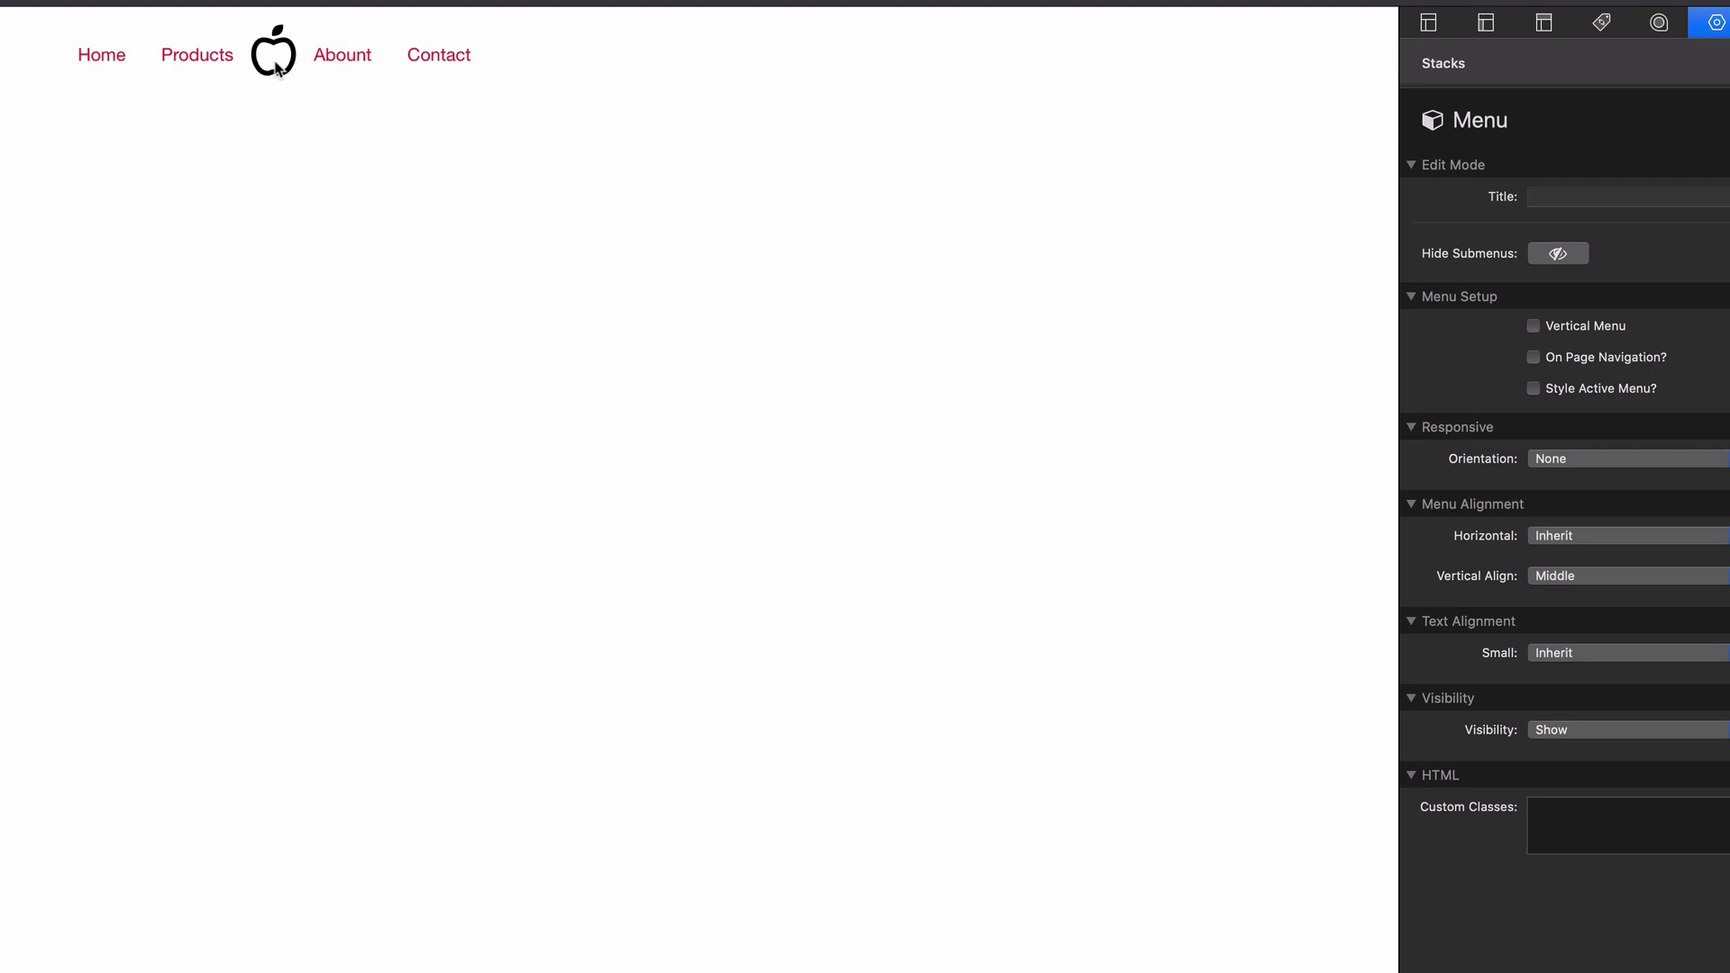
pyautogui.click(1610, 536)
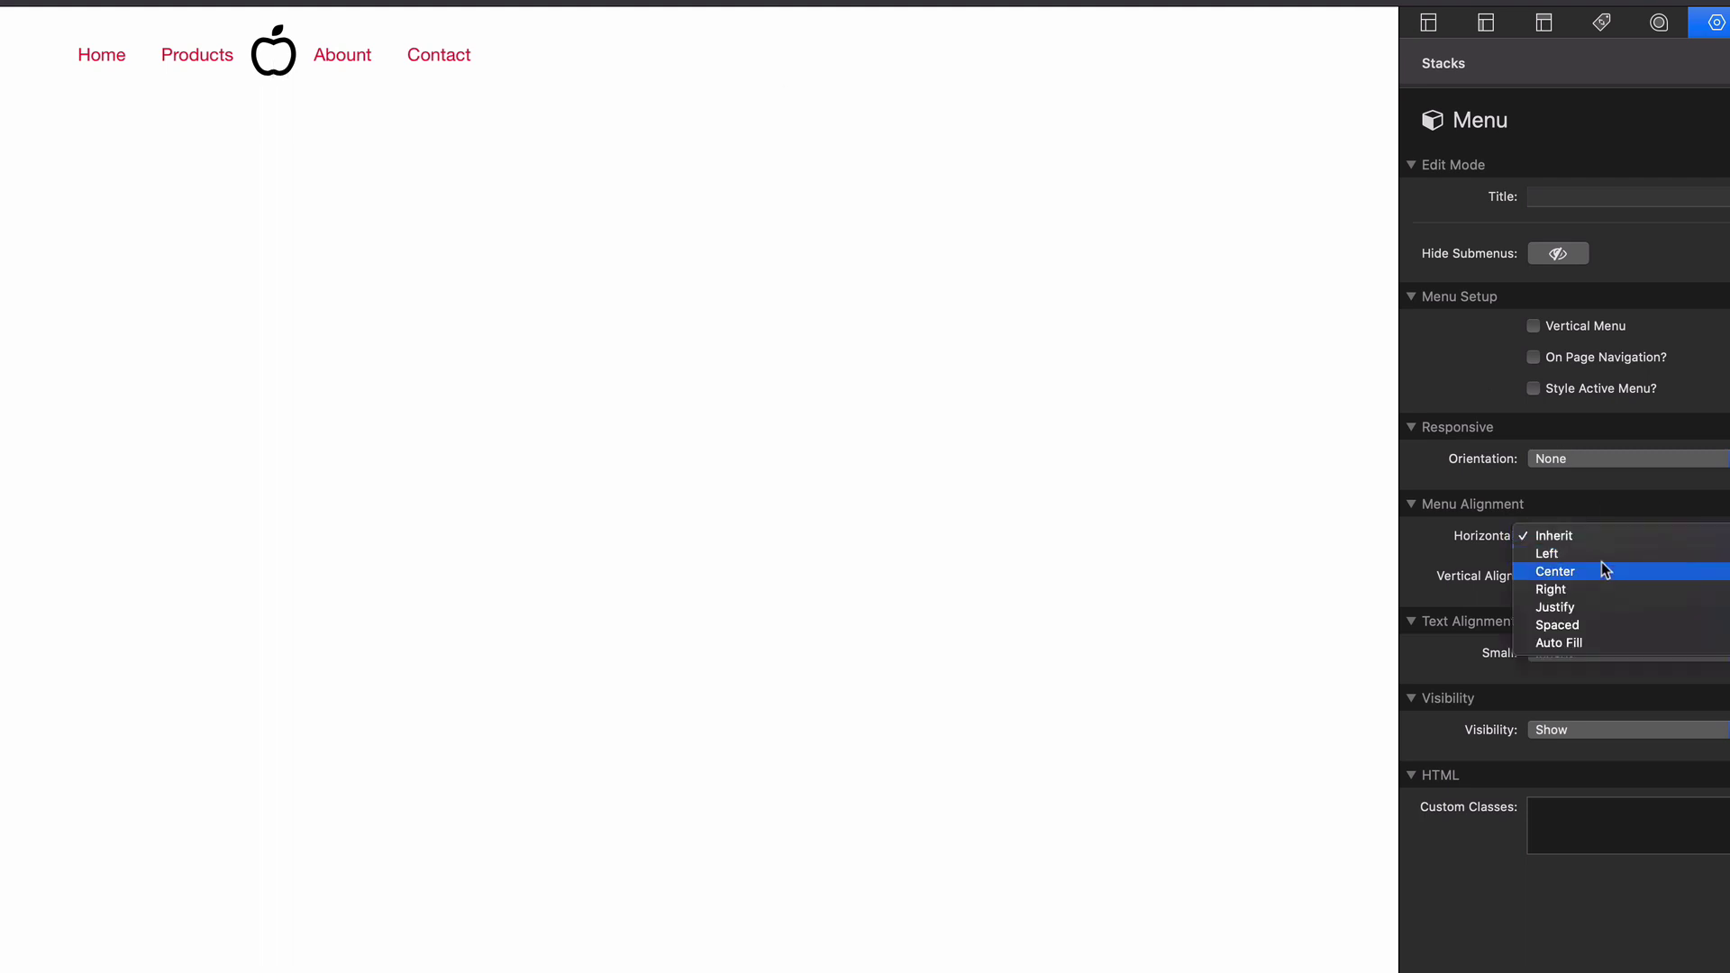
pyautogui.click(1600, 588)
pyautogui.click(1576, 536)
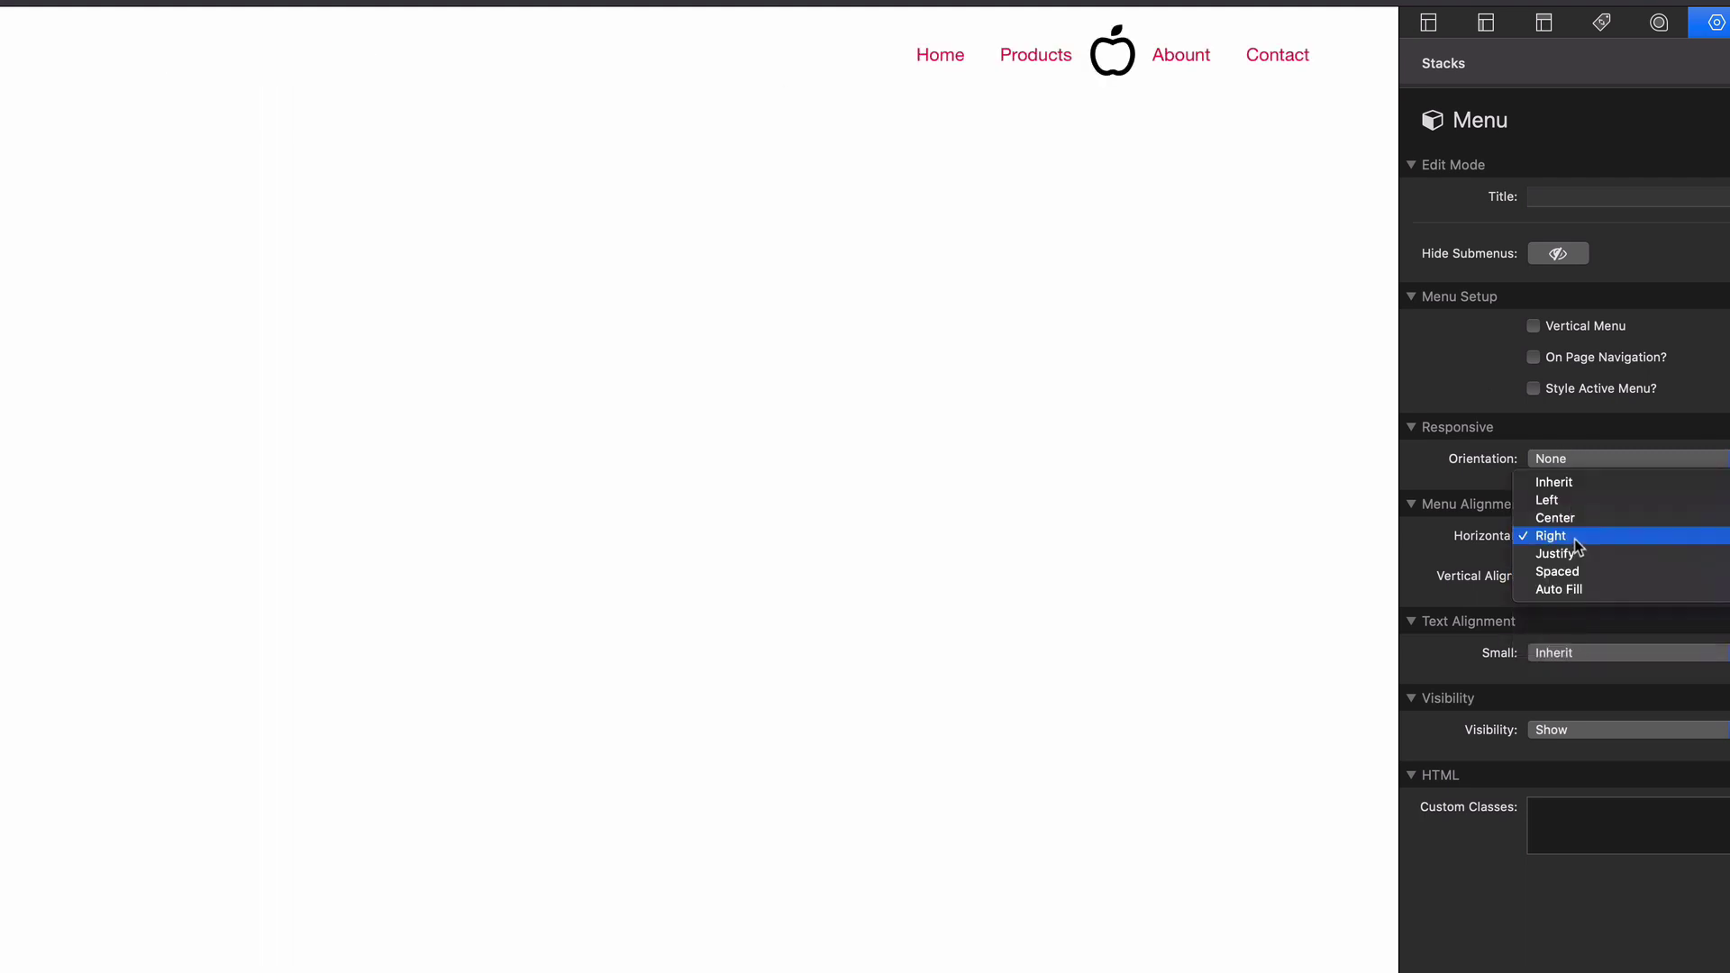
pyautogui.click(1576, 561)
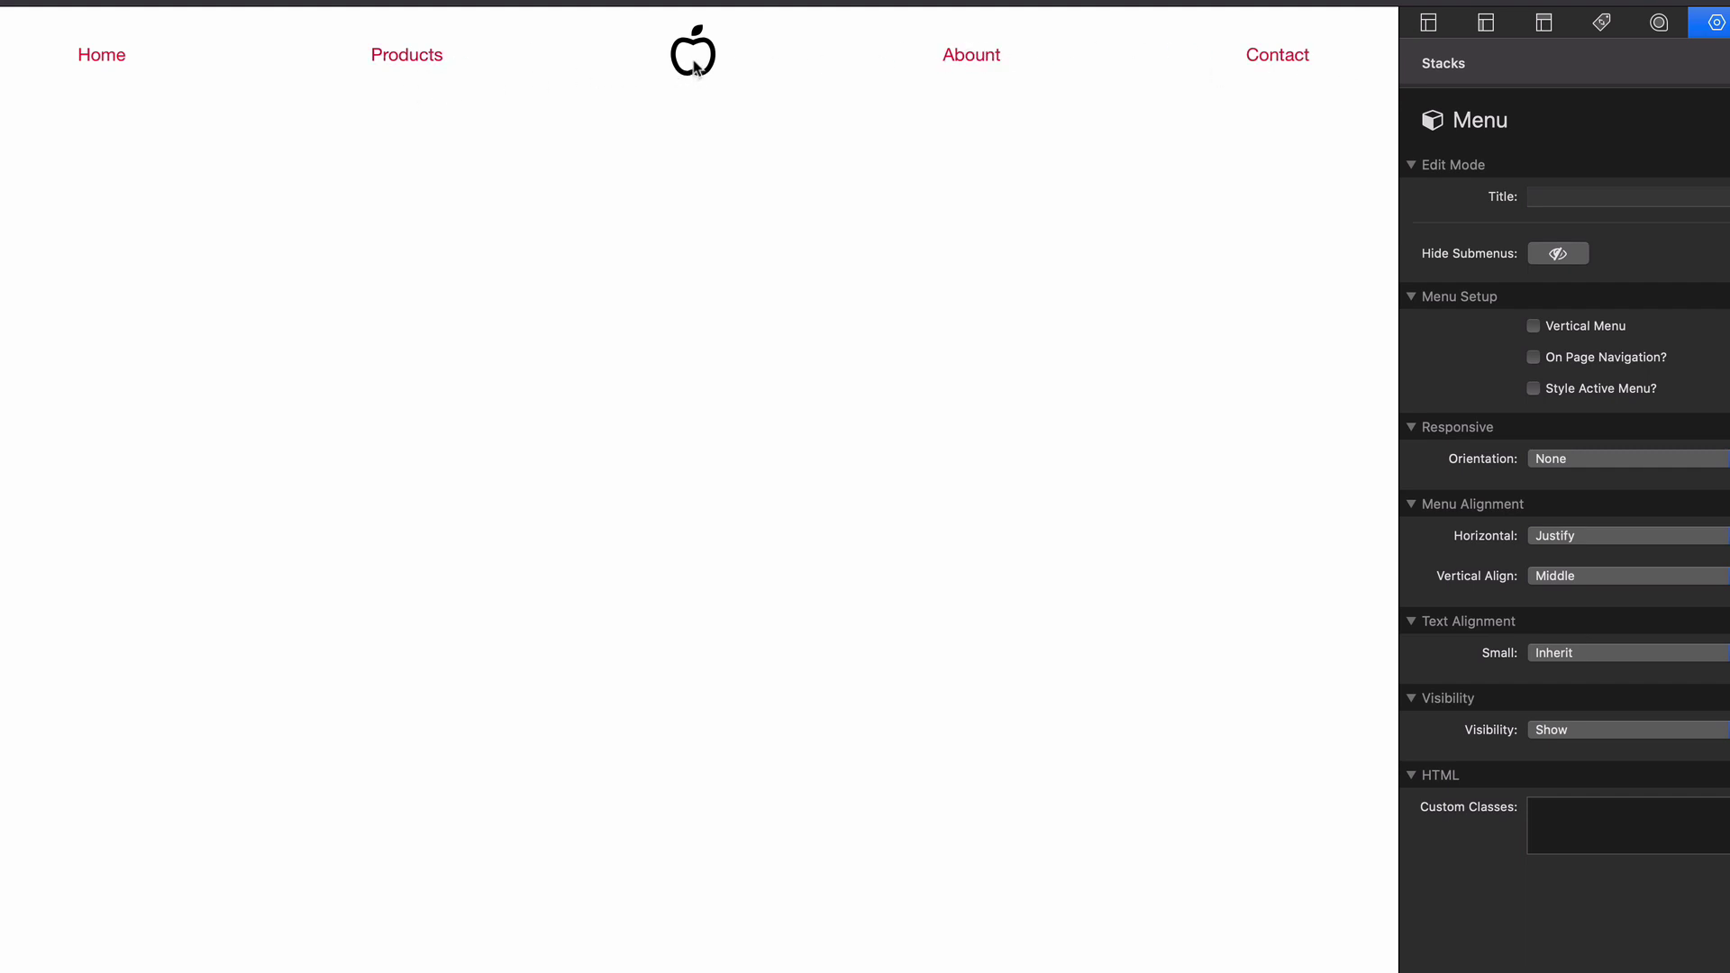
pyautogui.press('super+r')
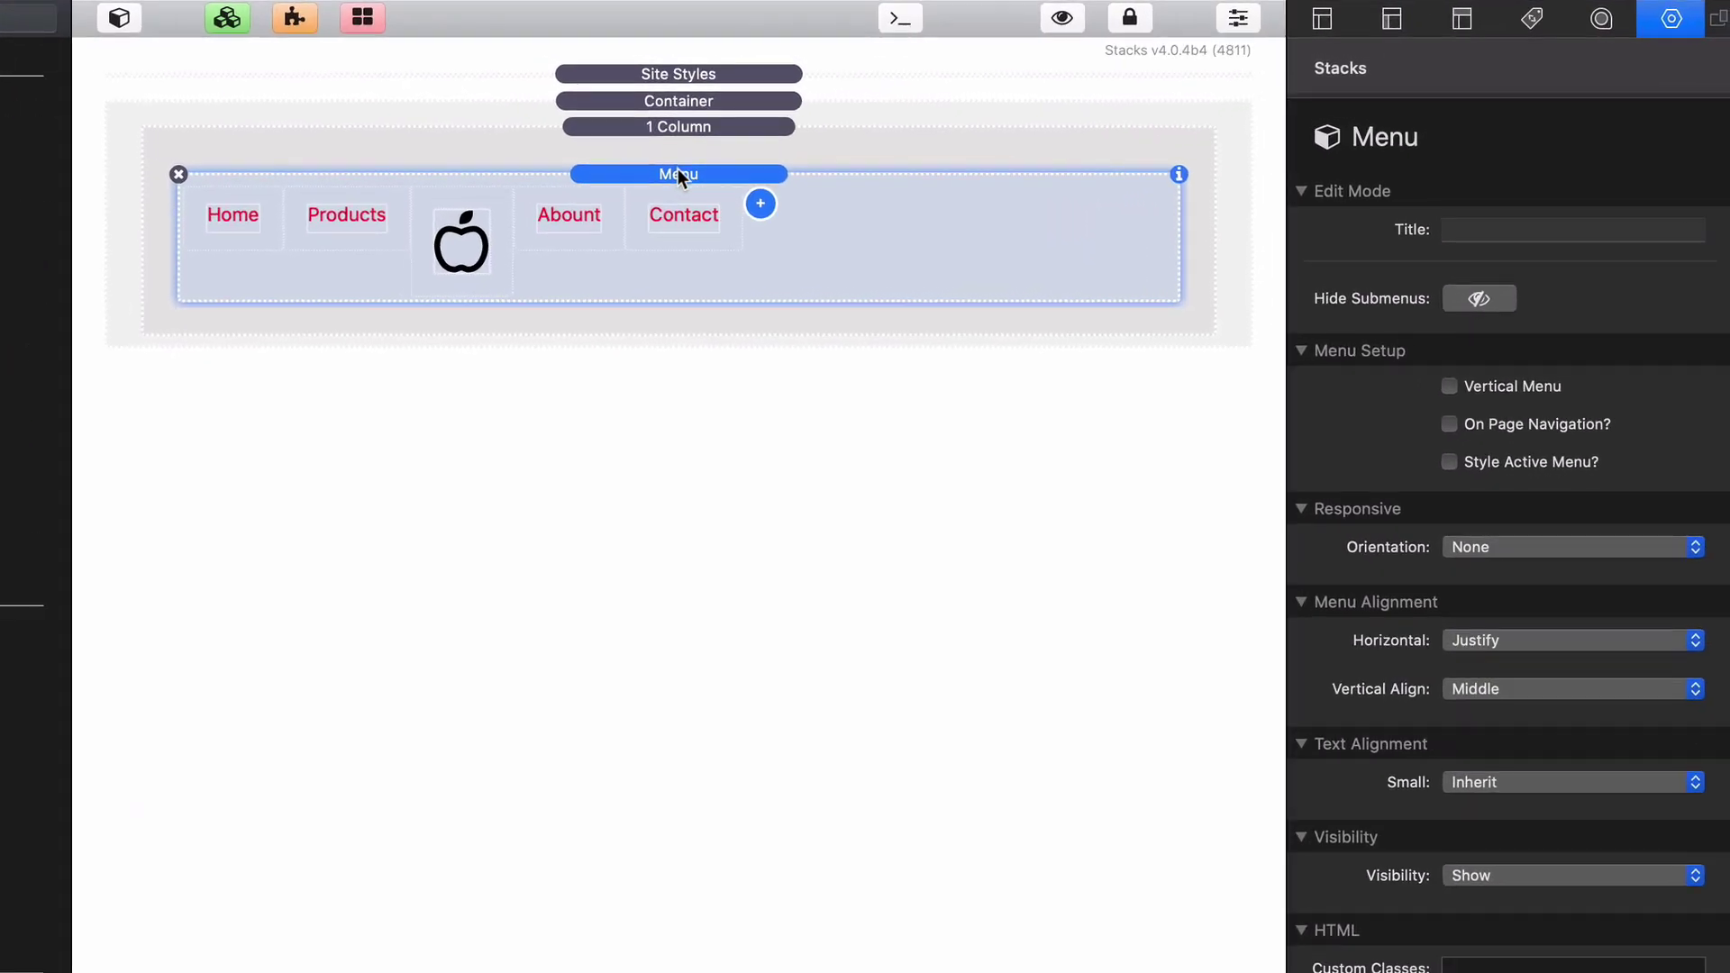
# - Add a Total CMS Blog Menu after the Contact item, look through its Menu From options and remove it
pyautogui.click(760, 205)
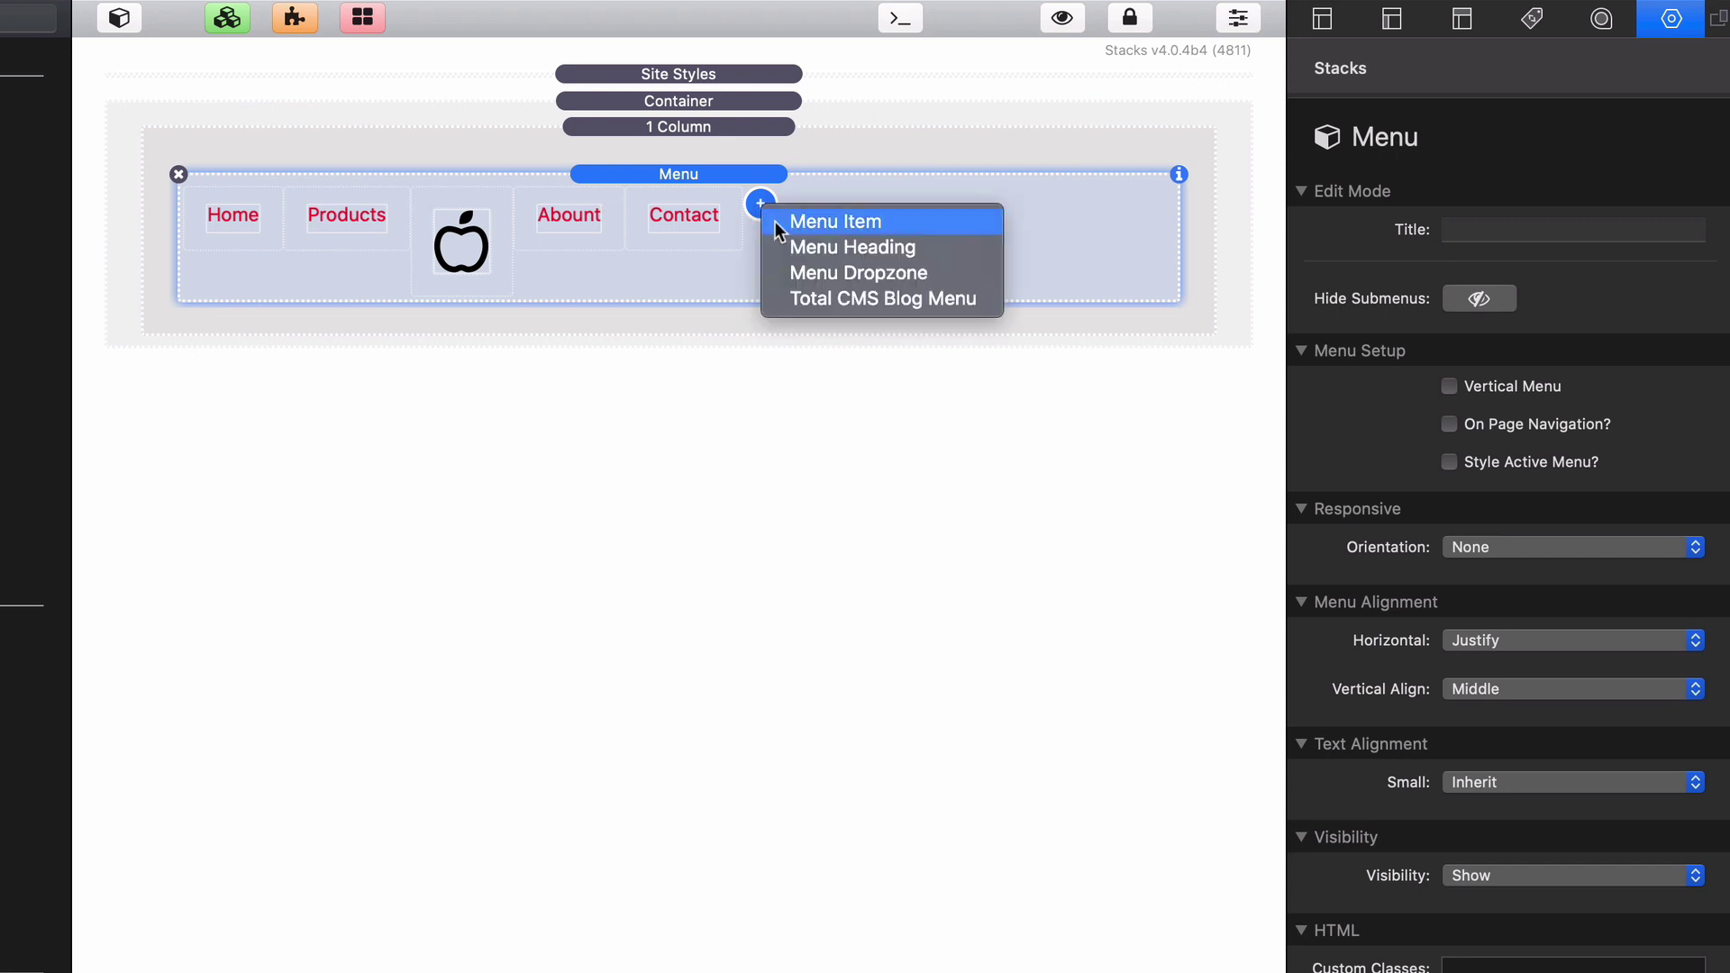
pyautogui.click(915, 305)
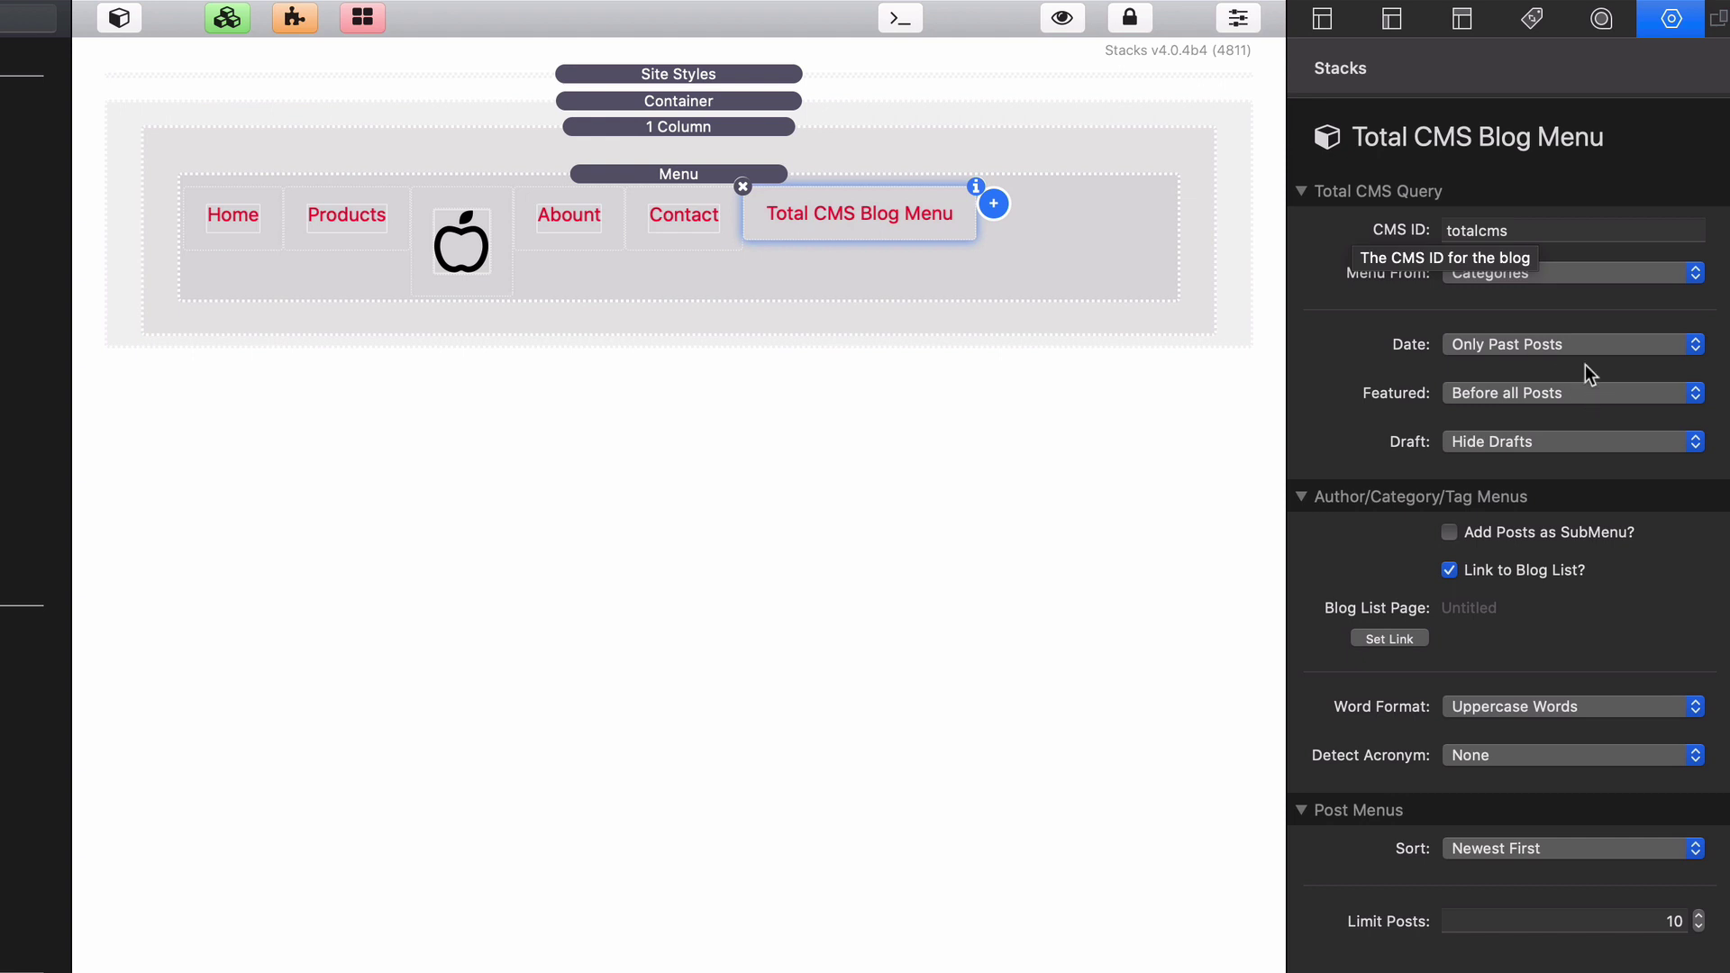
pyautogui.click(1498, 273)
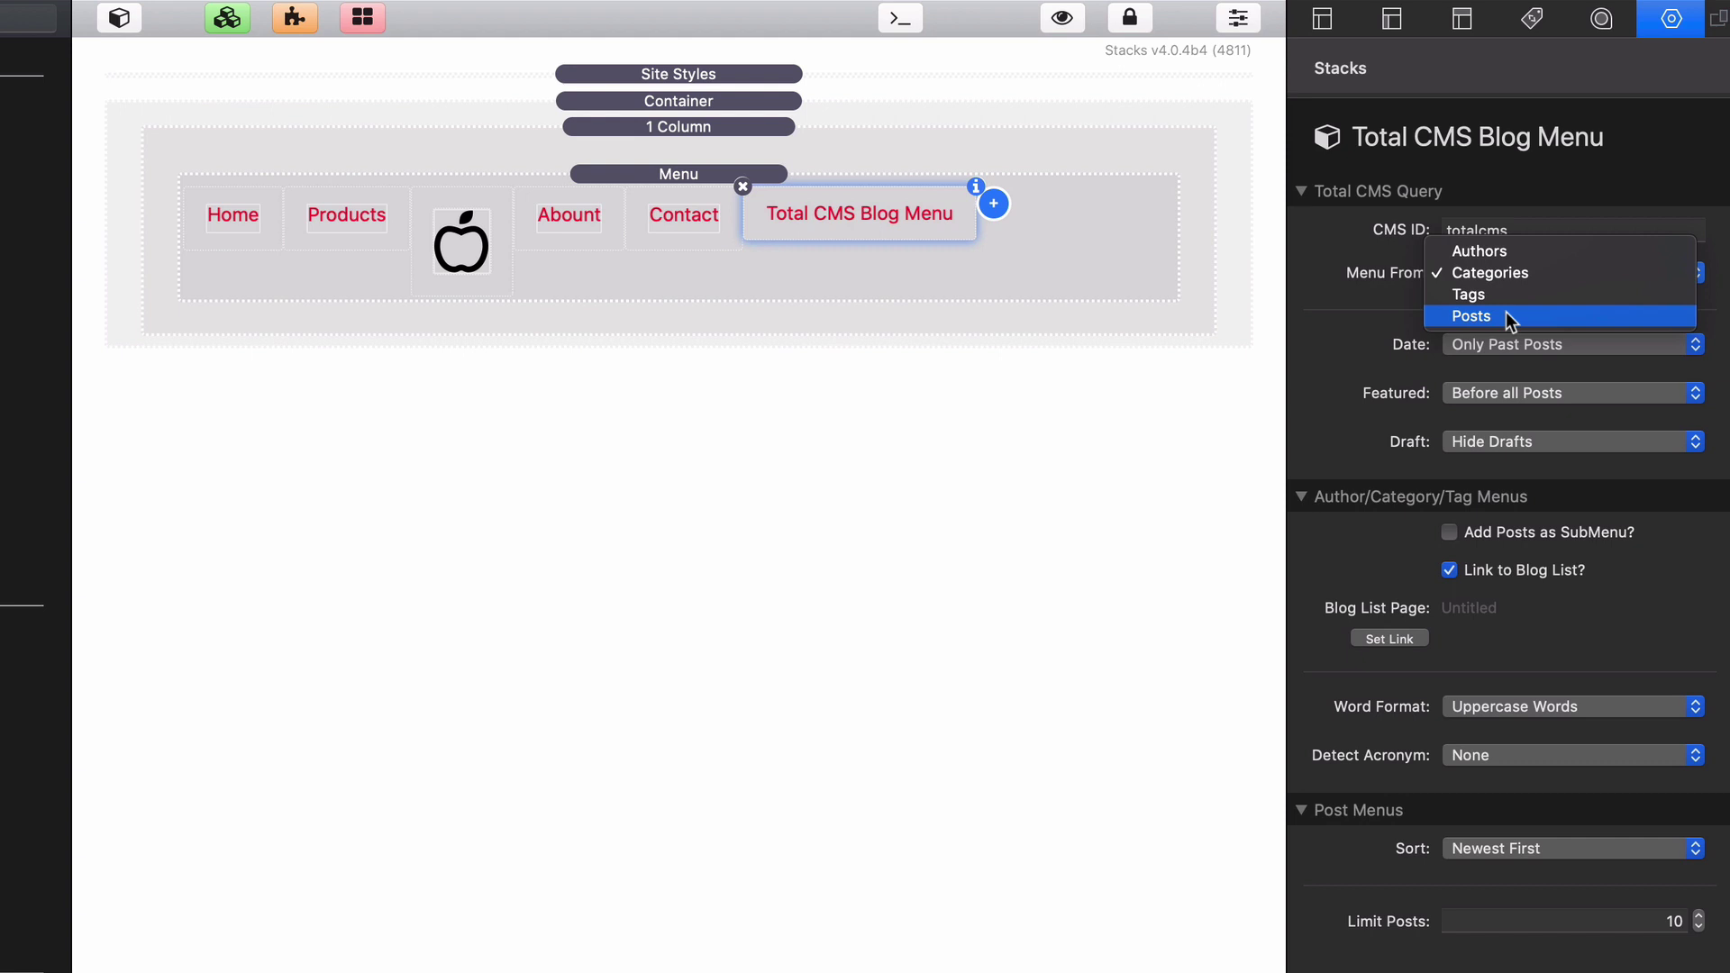
pyautogui.click(1041, 245)
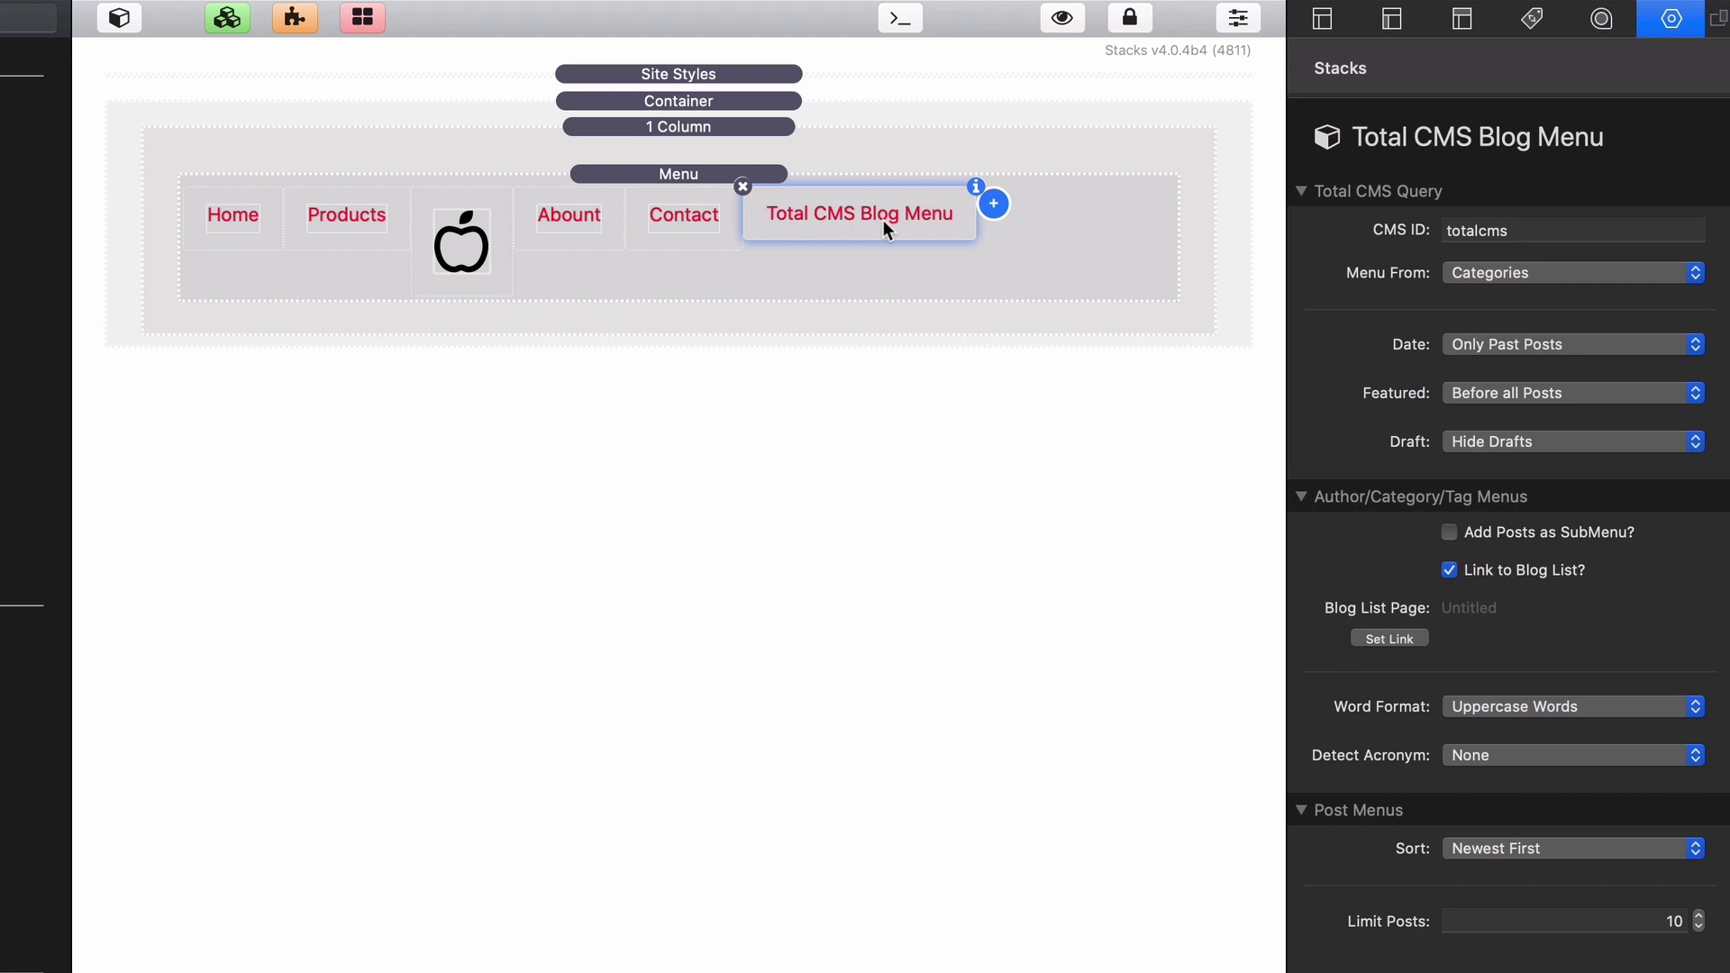
pyautogui.click(742, 187)
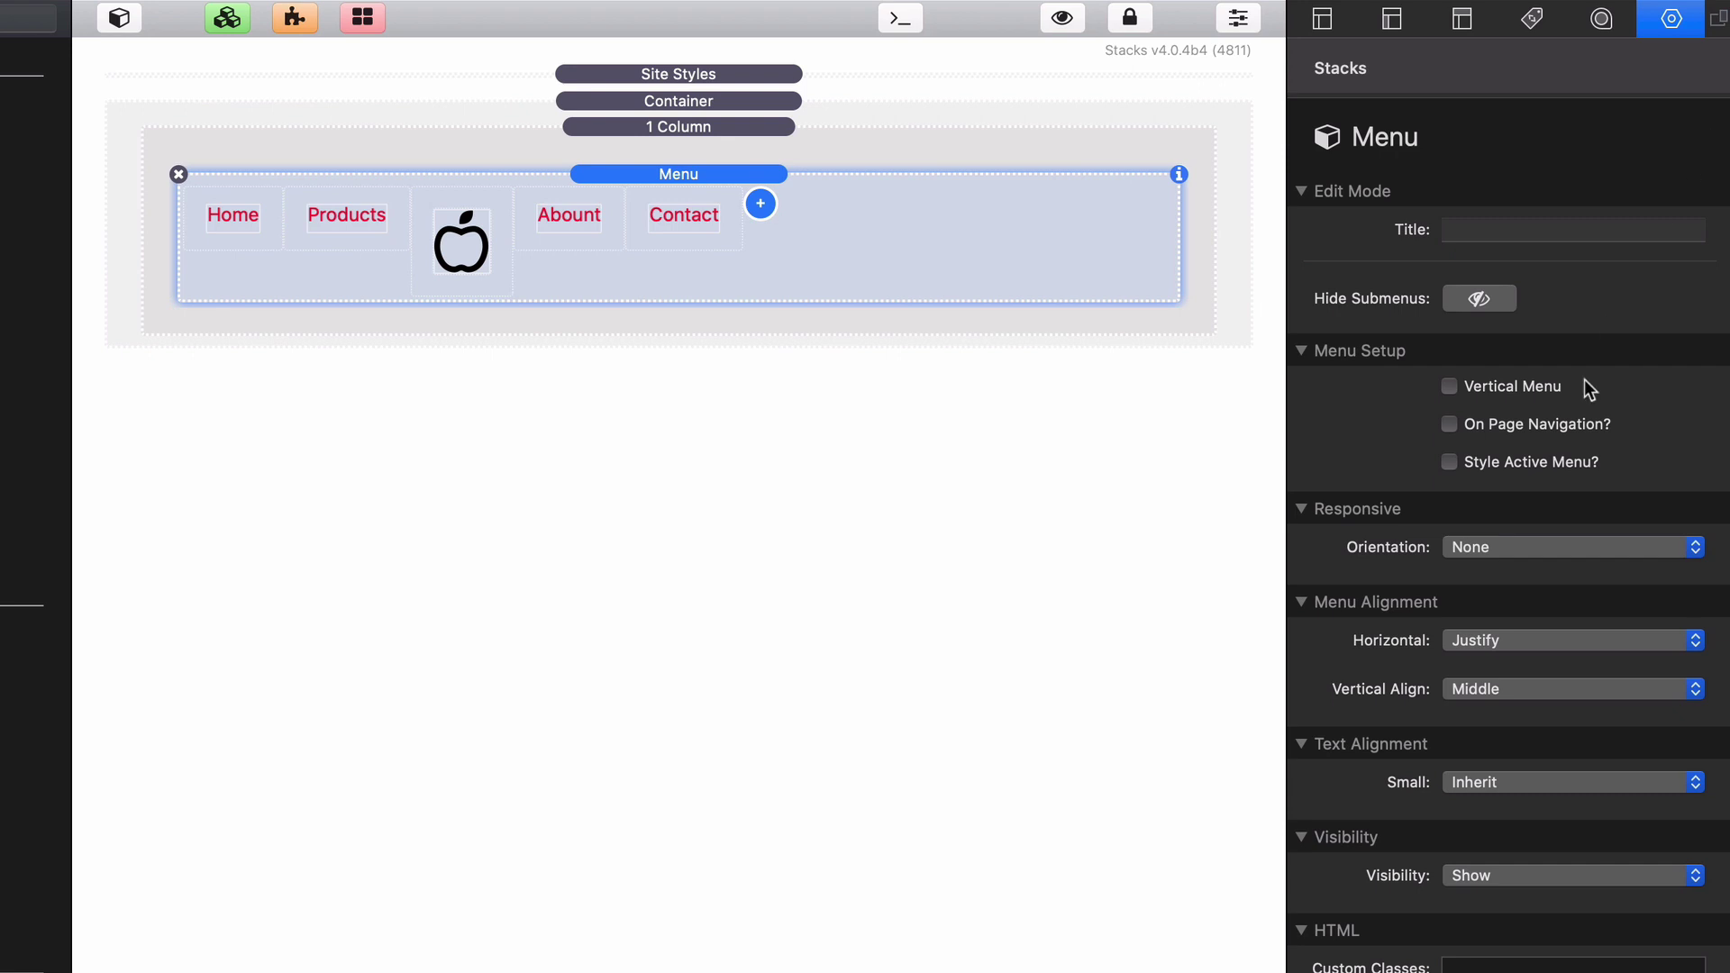
# - Enable Style Active Menu for the menu, preview the page and return to editing
pyautogui.click(1450, 464)
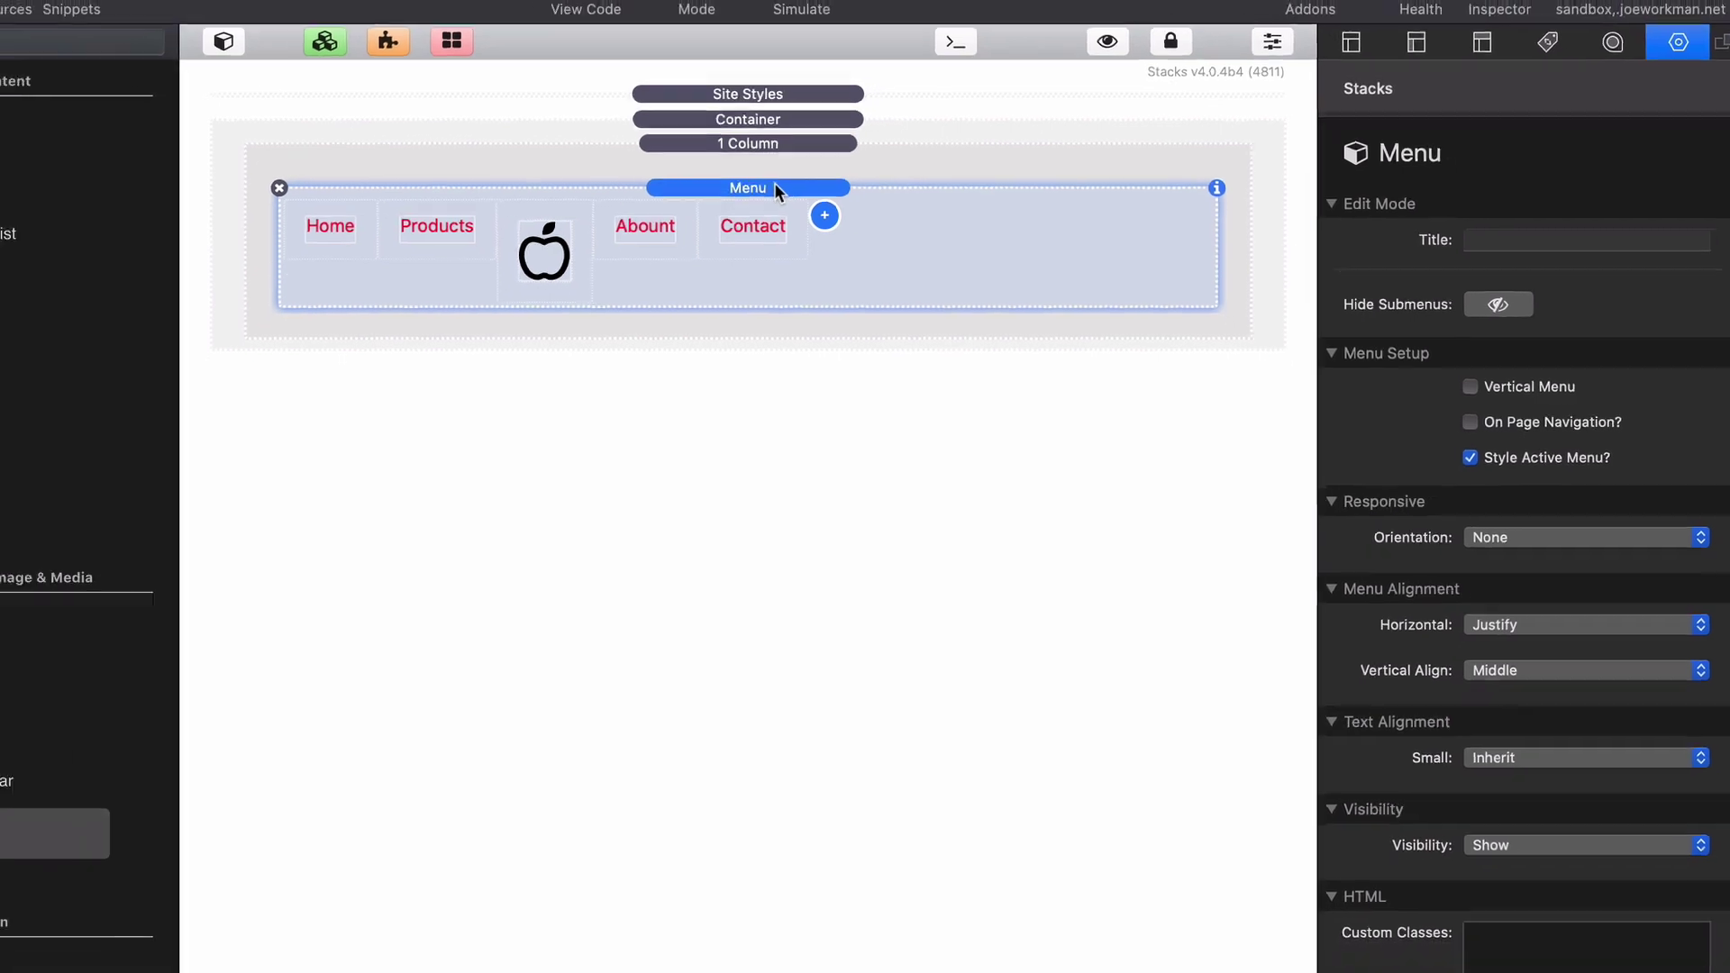
pyautogui.press('super+r')
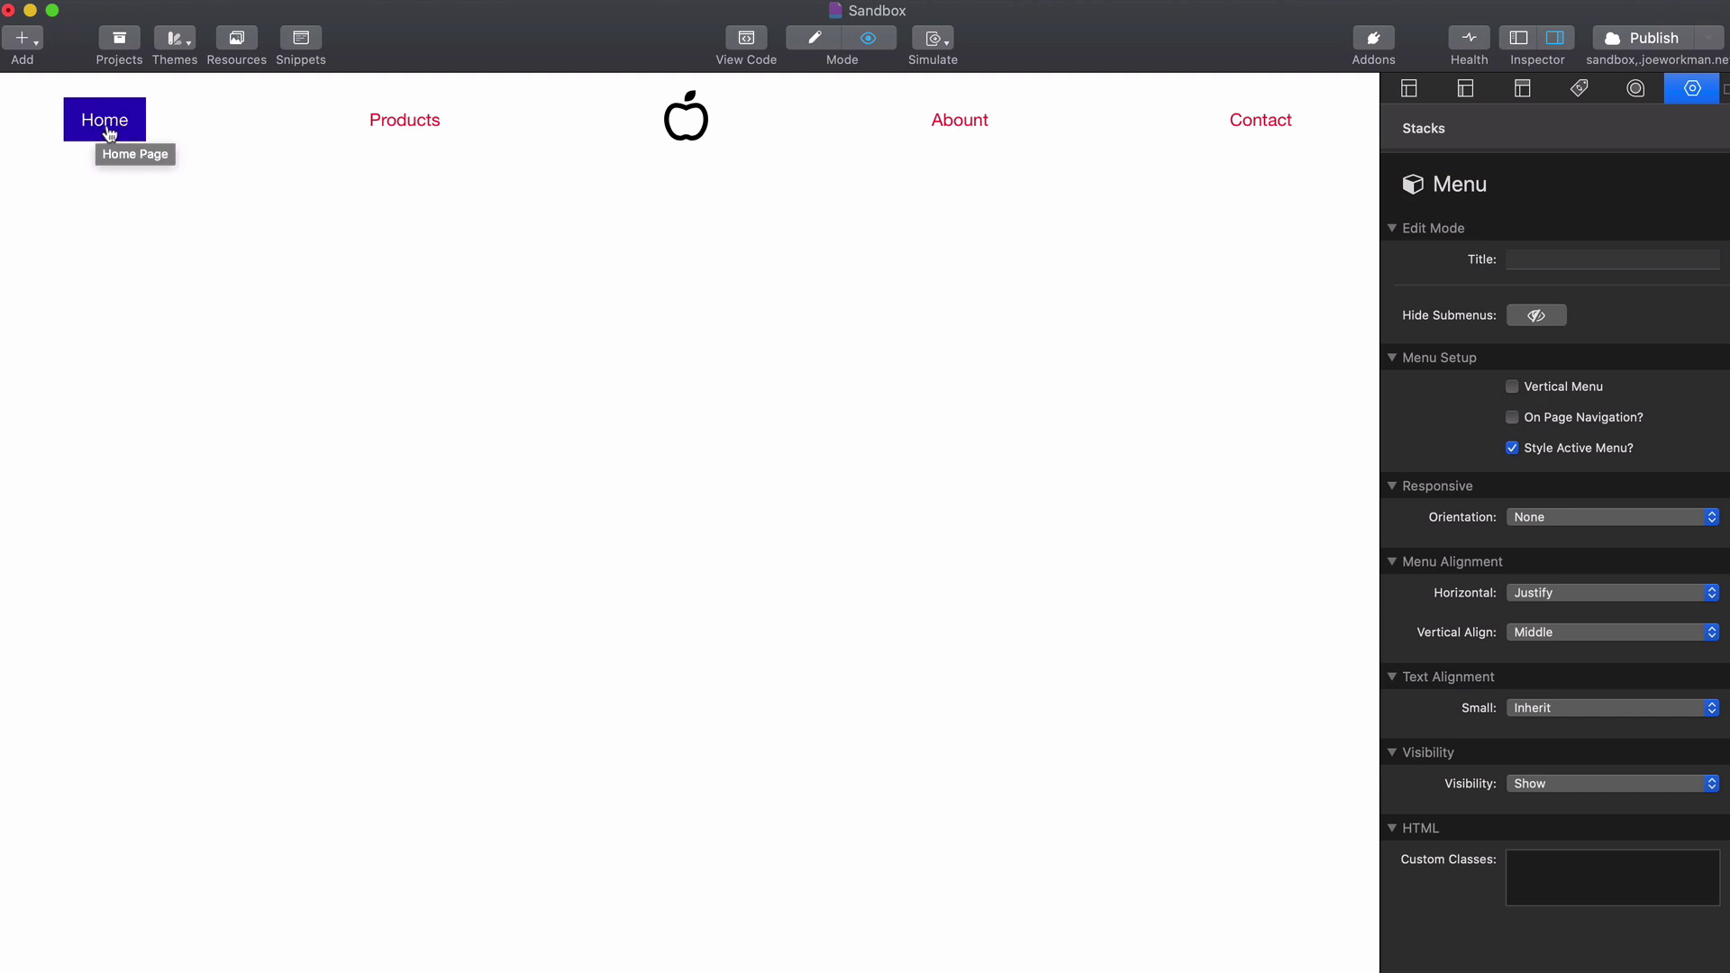
pyautogui.press('super+shift+p')
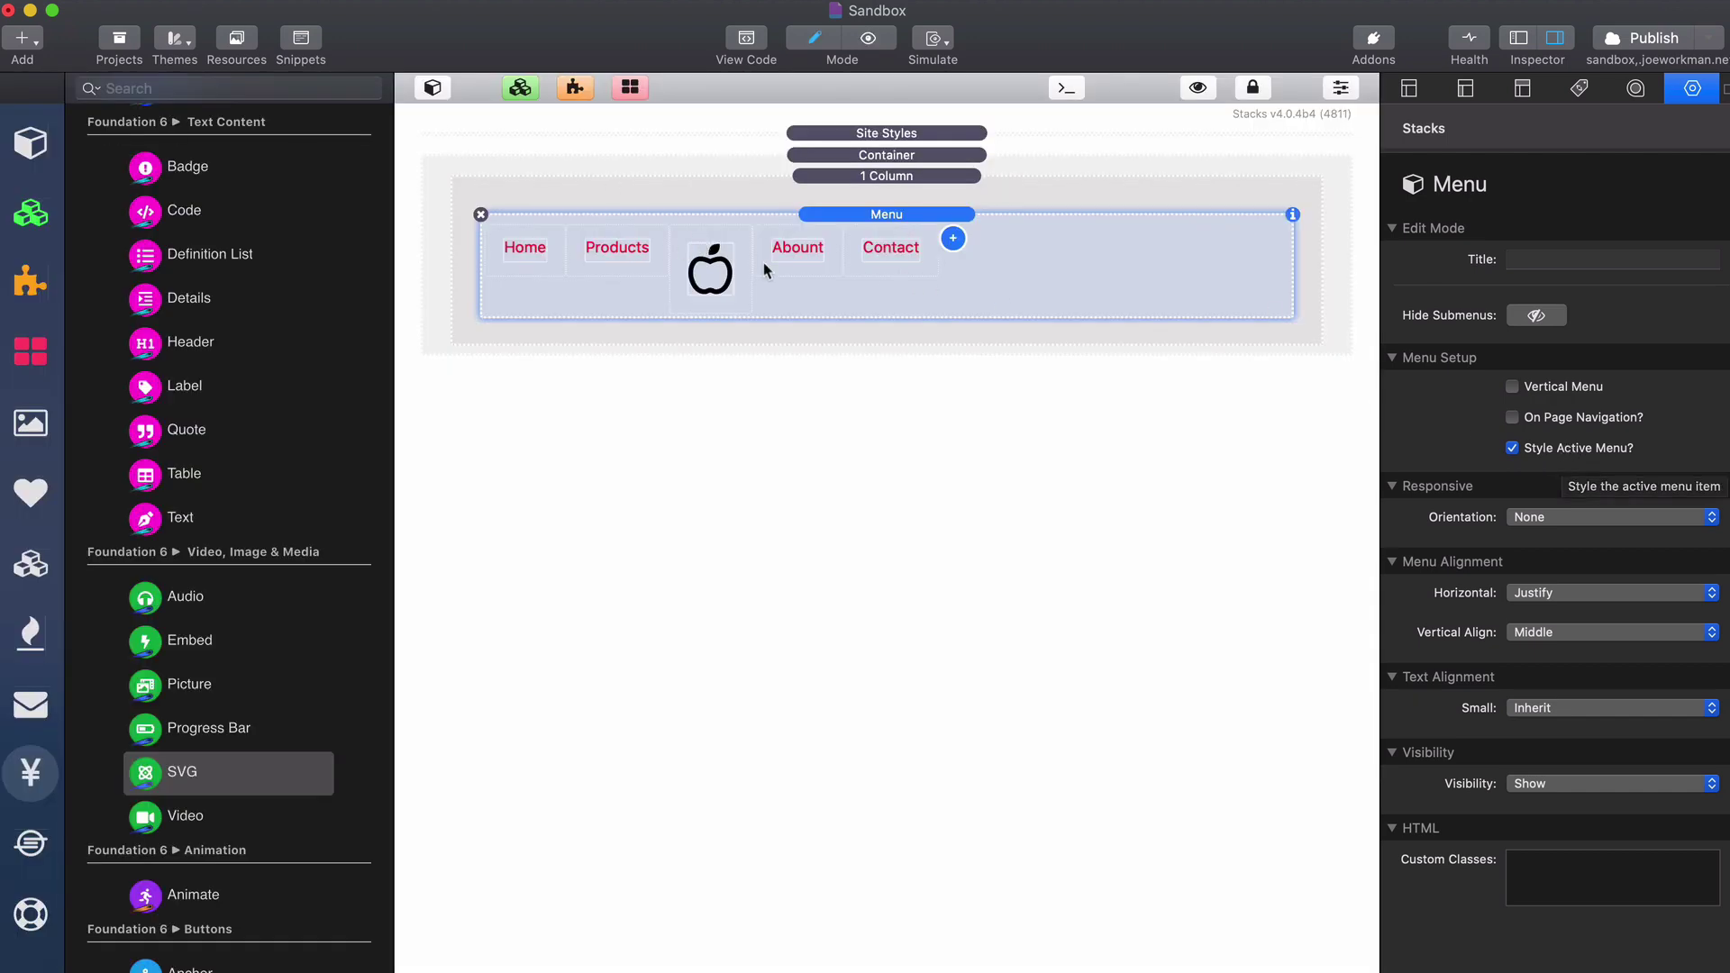
# - Link the Products menu item to the Total CMS F6 page
pyautogui.click(593, 233)
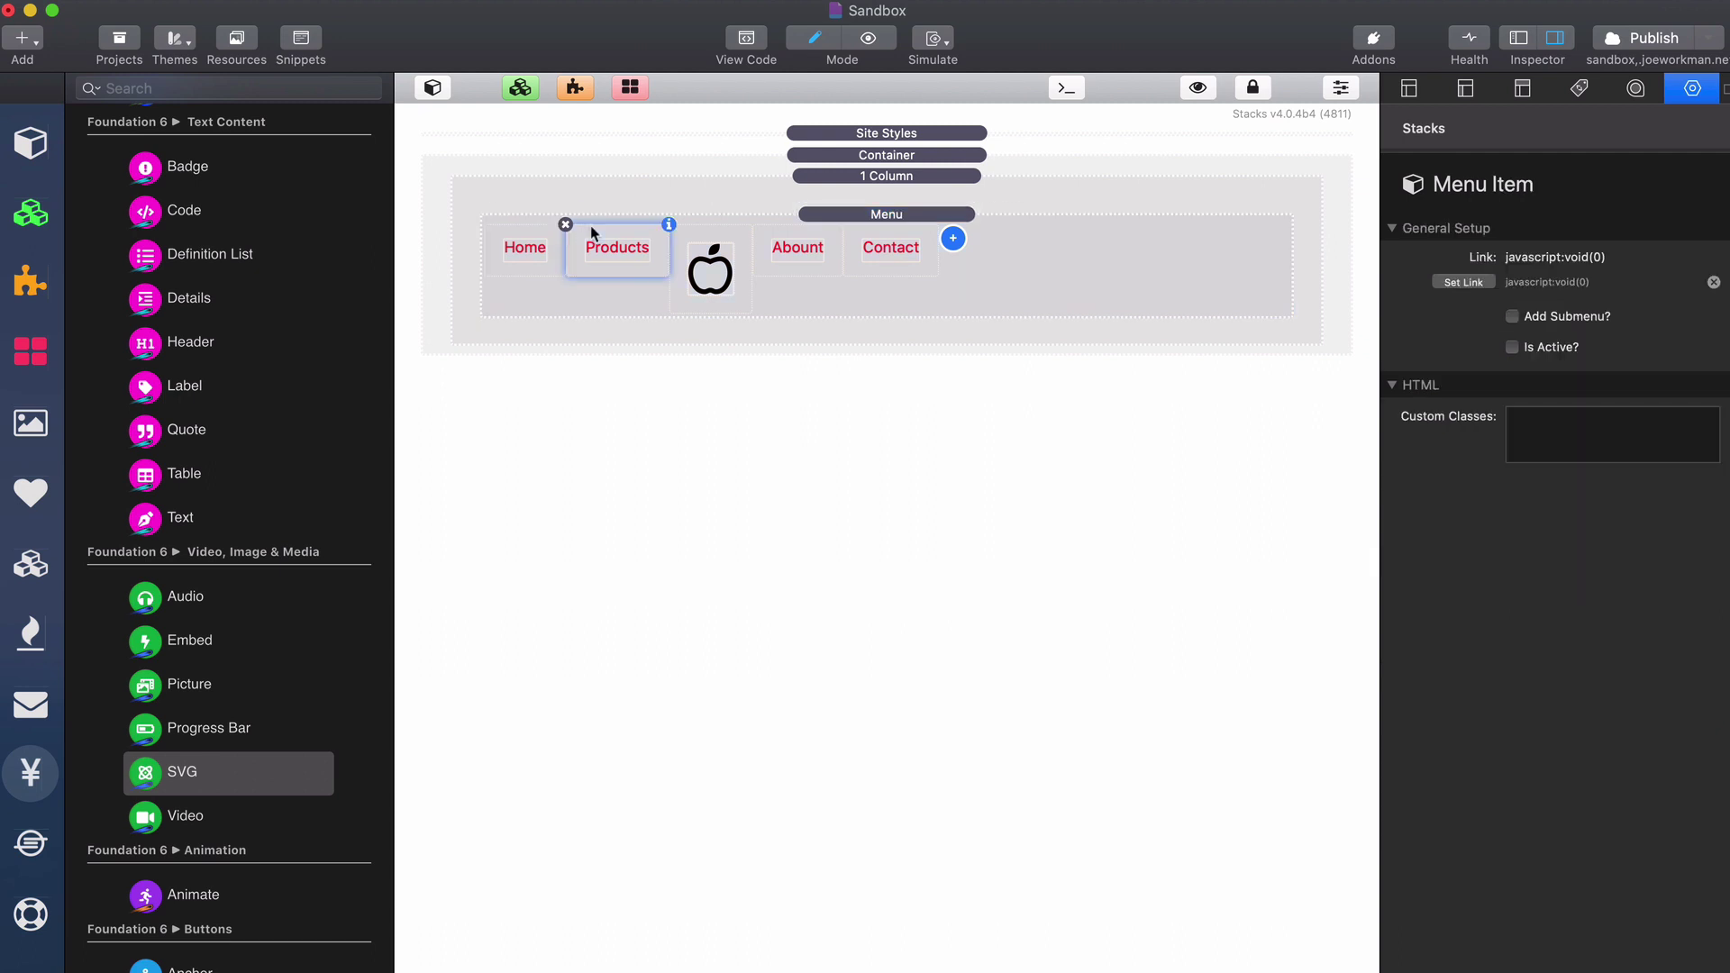
pyautogui.click(1469, 283)
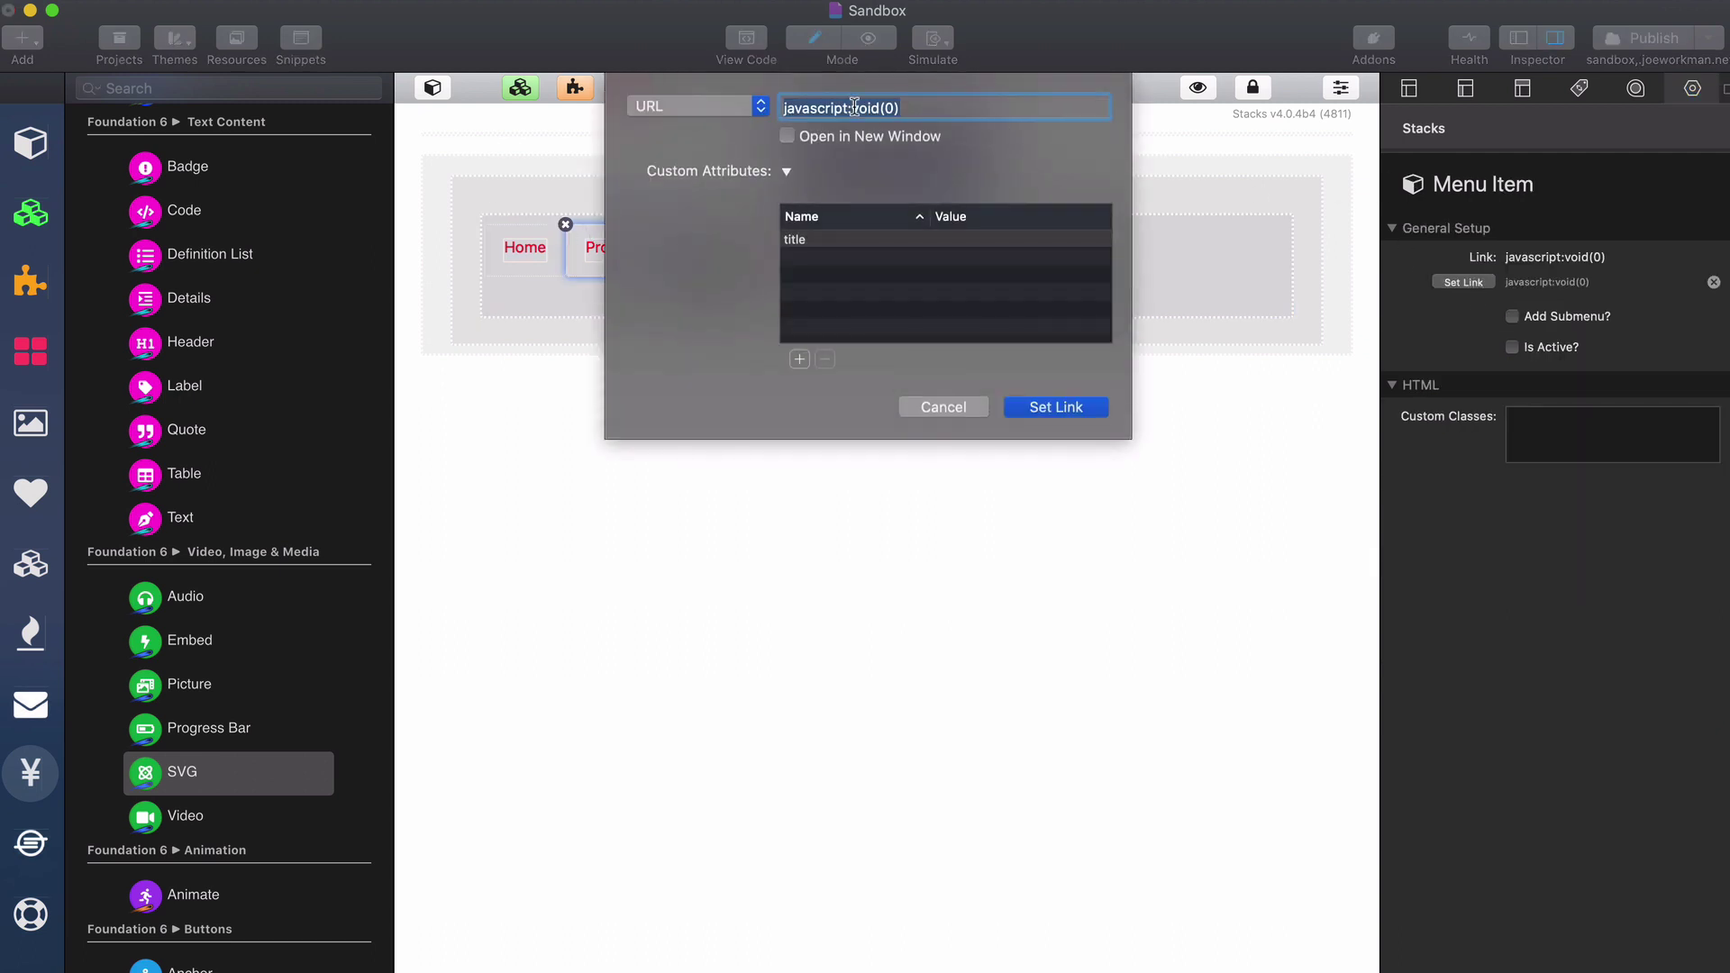
pyautogui.click(687, 107)
pyautogui.moveTo(690, 138)
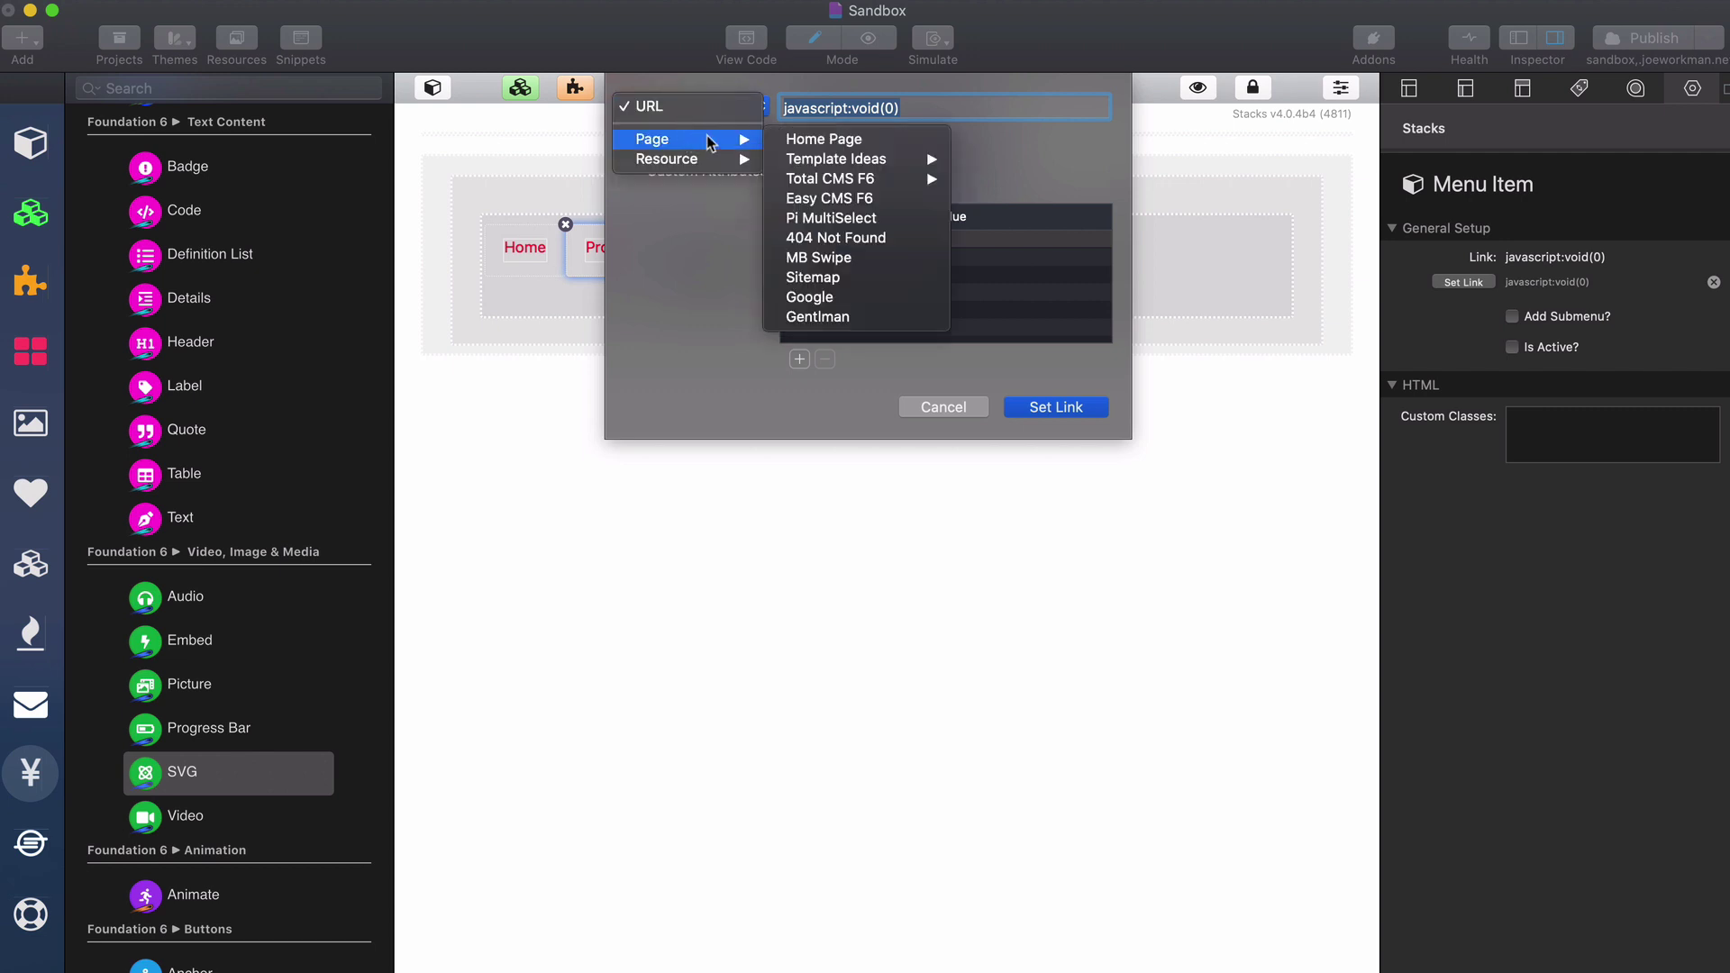
pyautogui.click(814, 185)
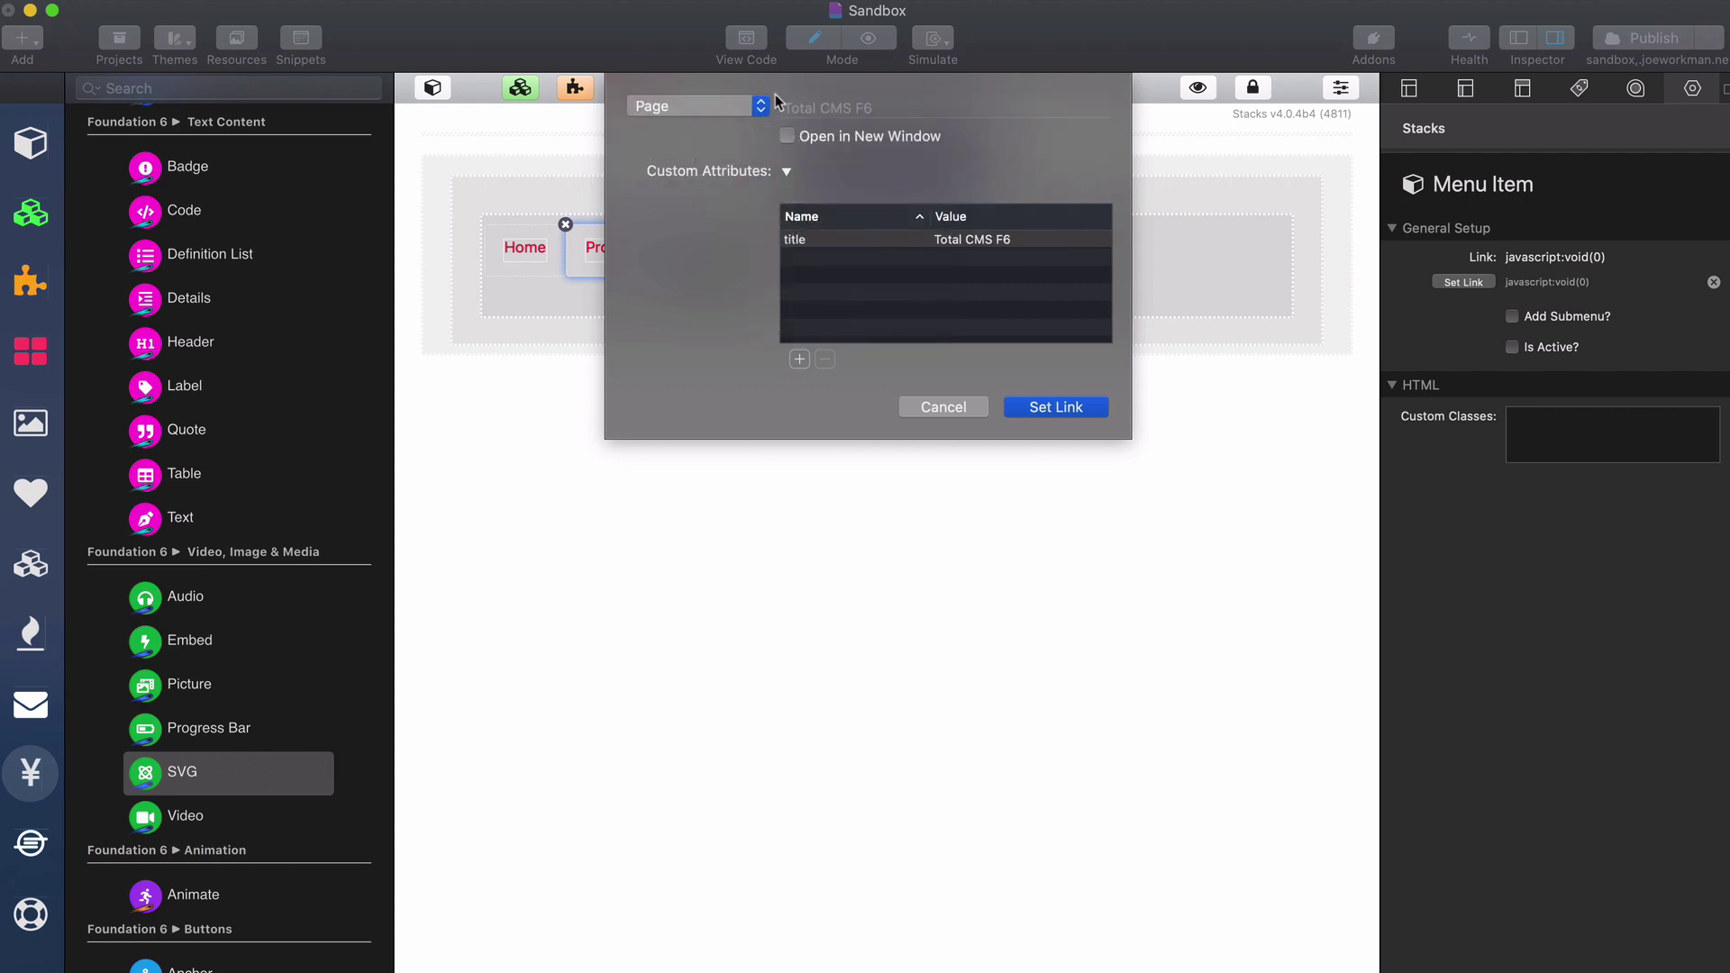
pyautogui.click(679, 114)
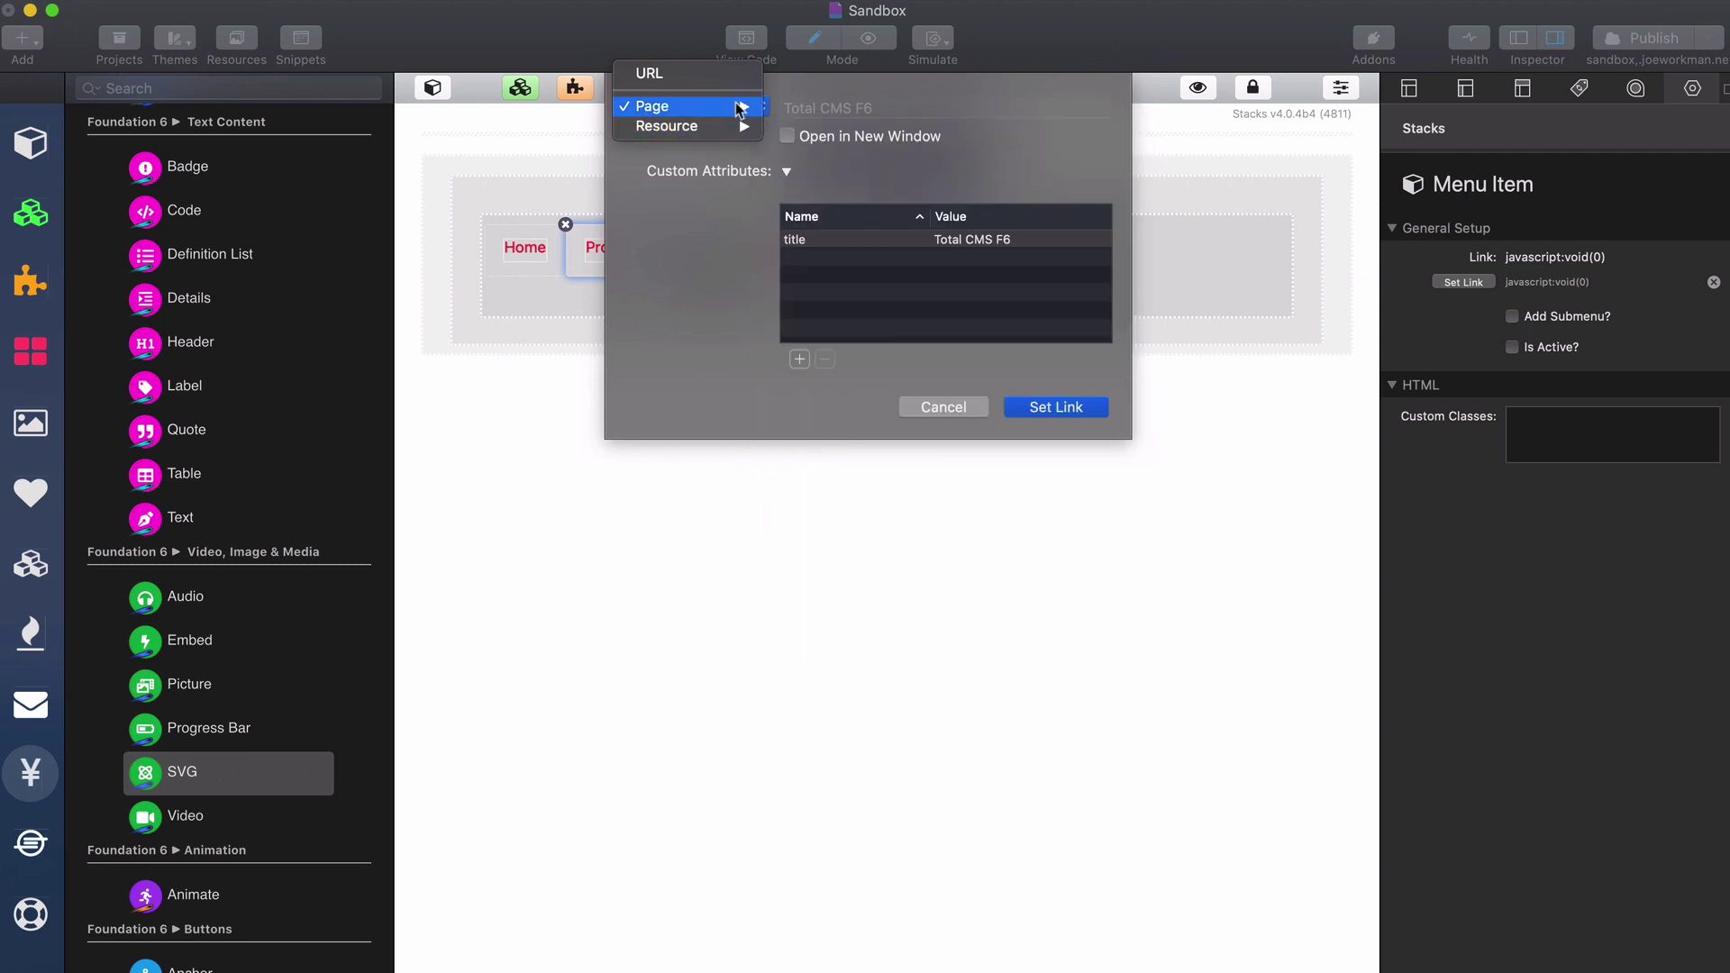
pyautogui.moveTo(694, 106)
pyautogui.click(856, 417)
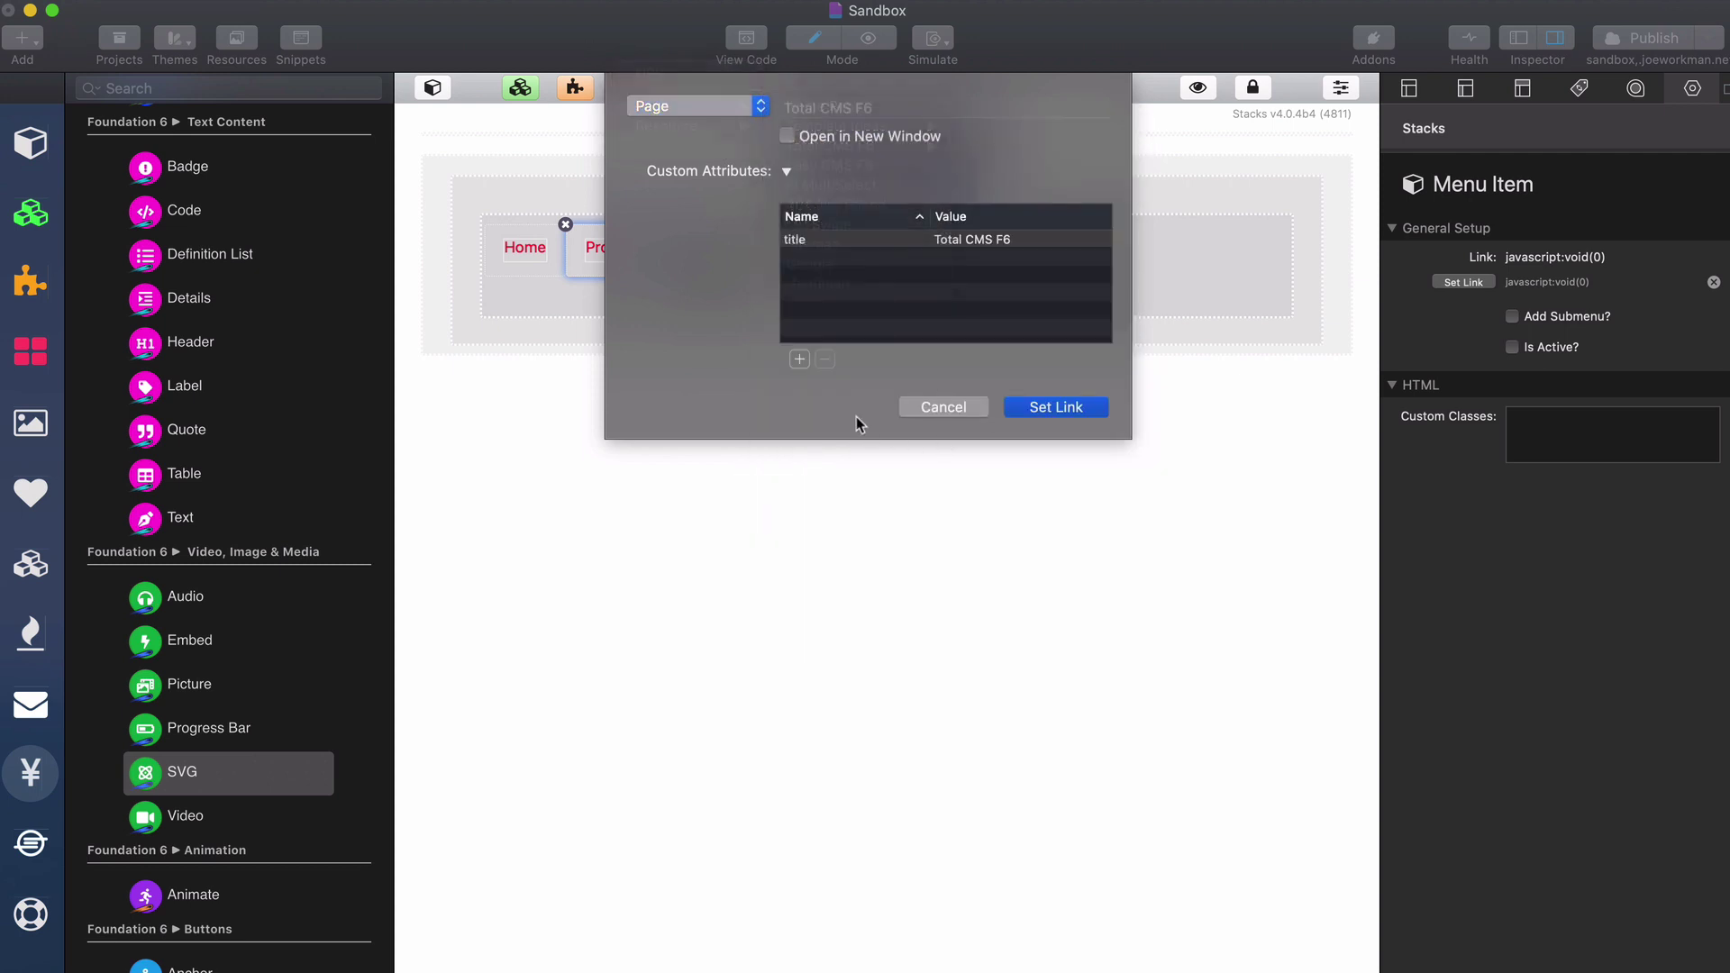
pyautogui.click(1054, 407)
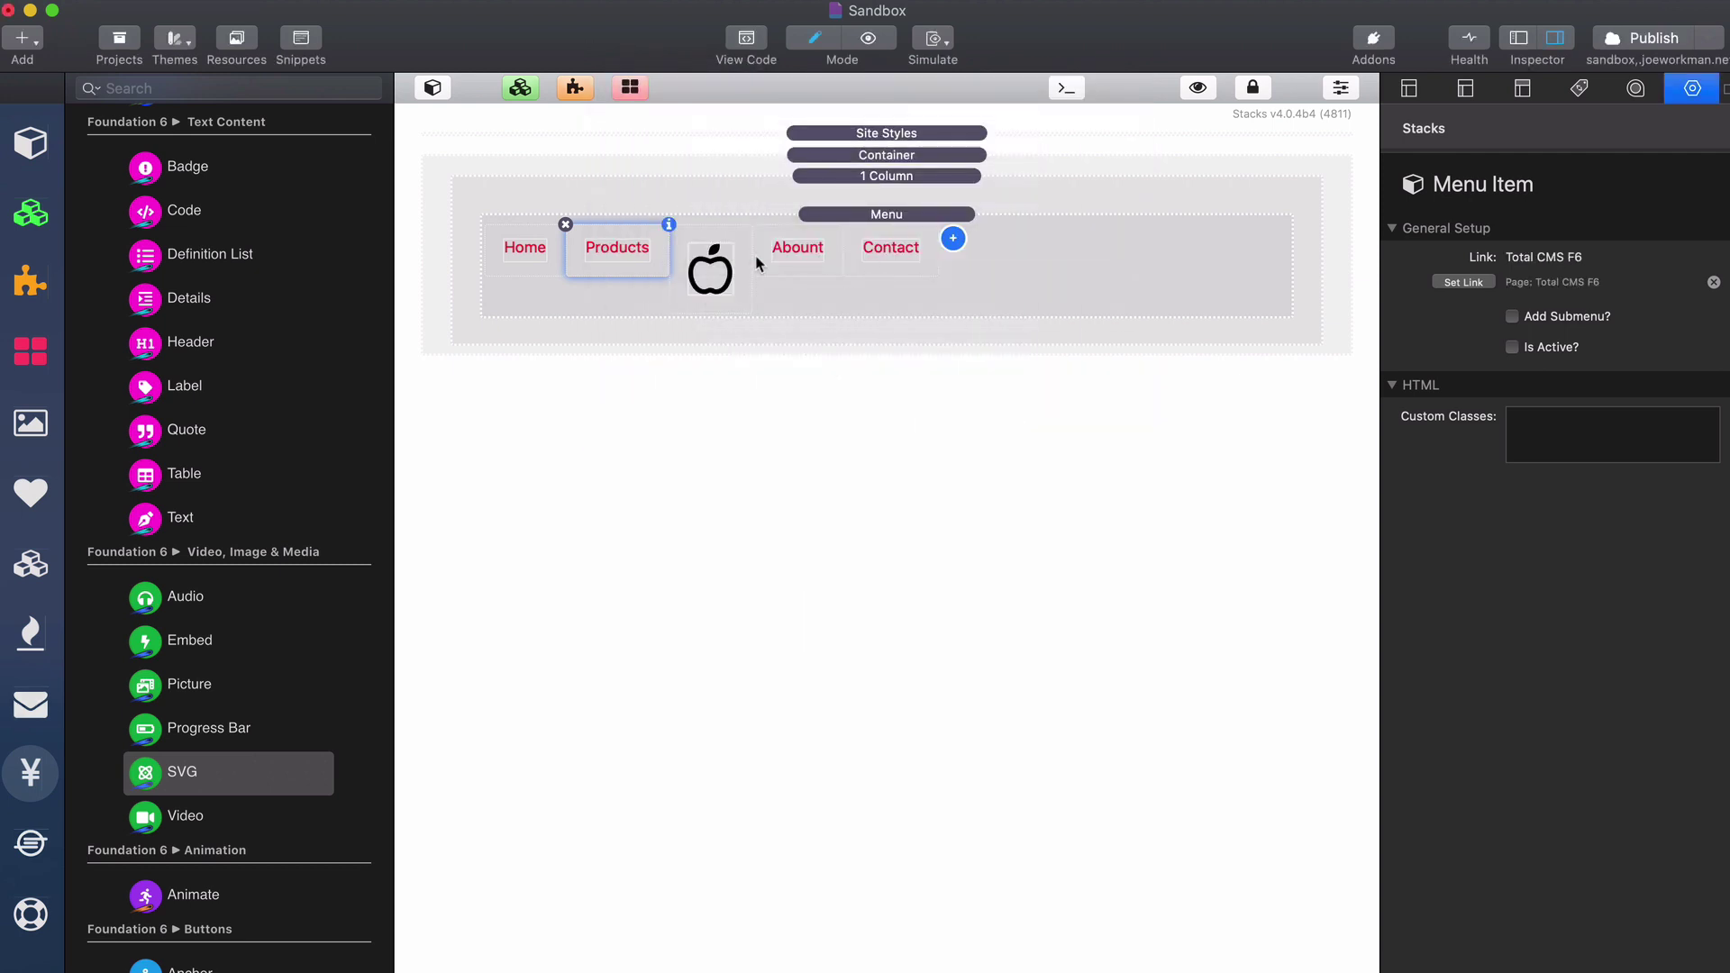
# - Review the page links of the Home and Products menu items and return to the Menu stack's settings
pyautogui.click(521, 236)
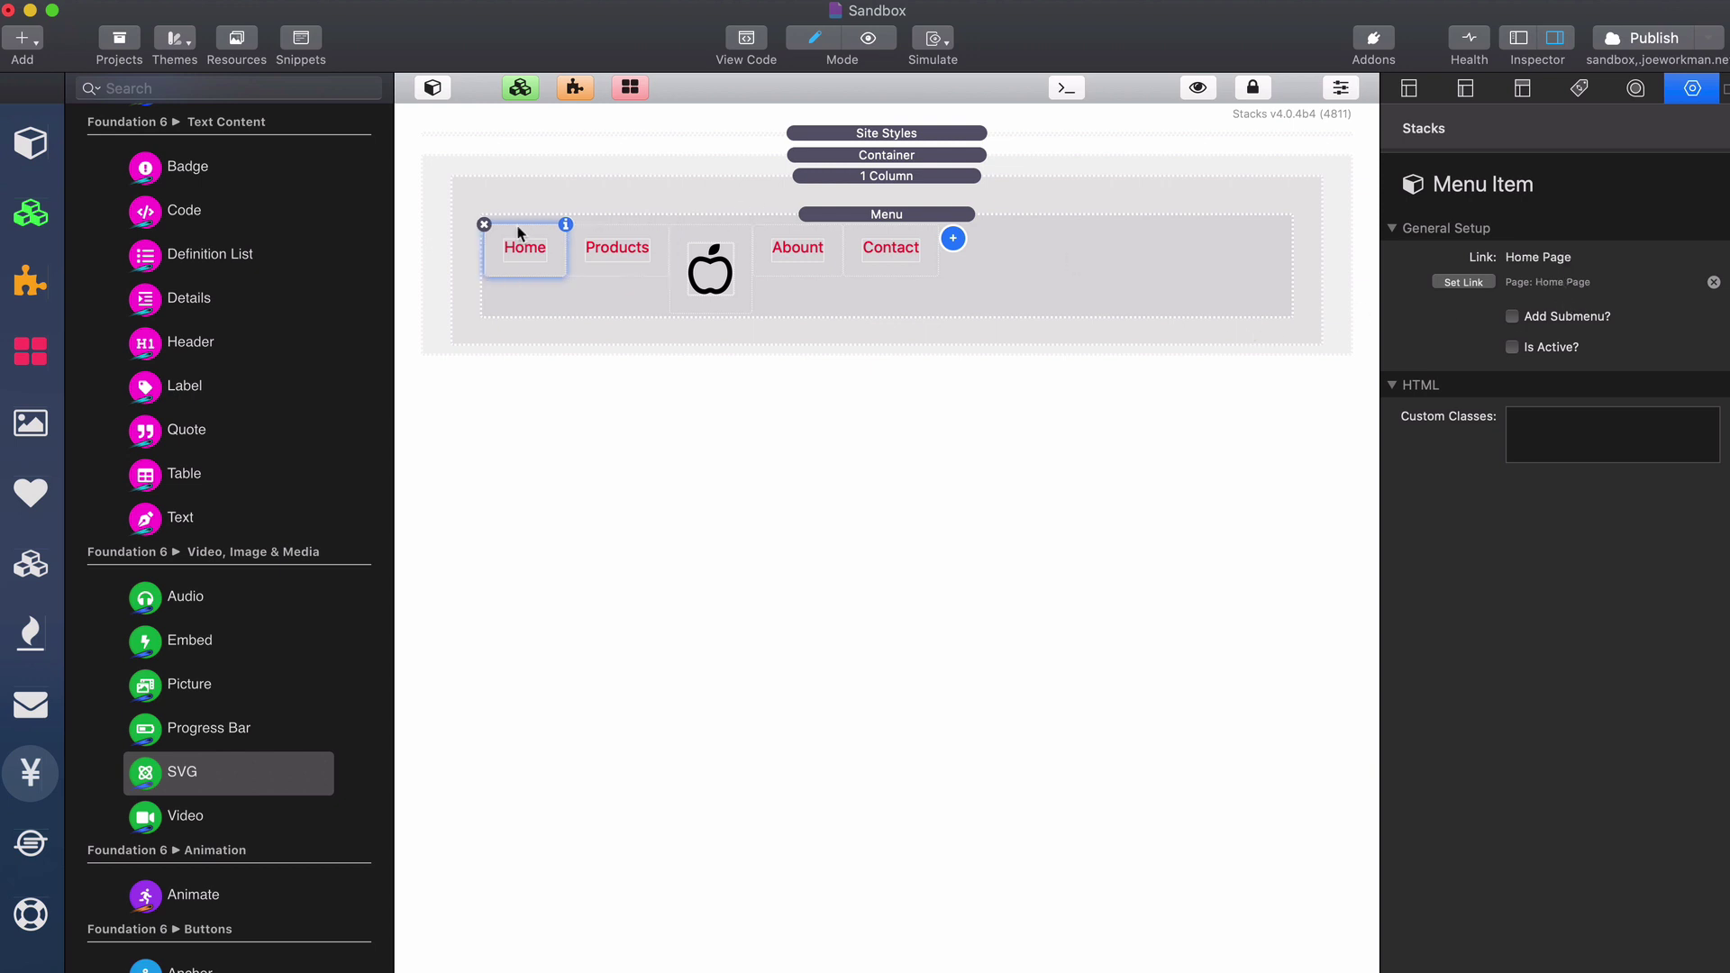
pyautogui.click(1463, 282)
pyautogui.click(721, 109)
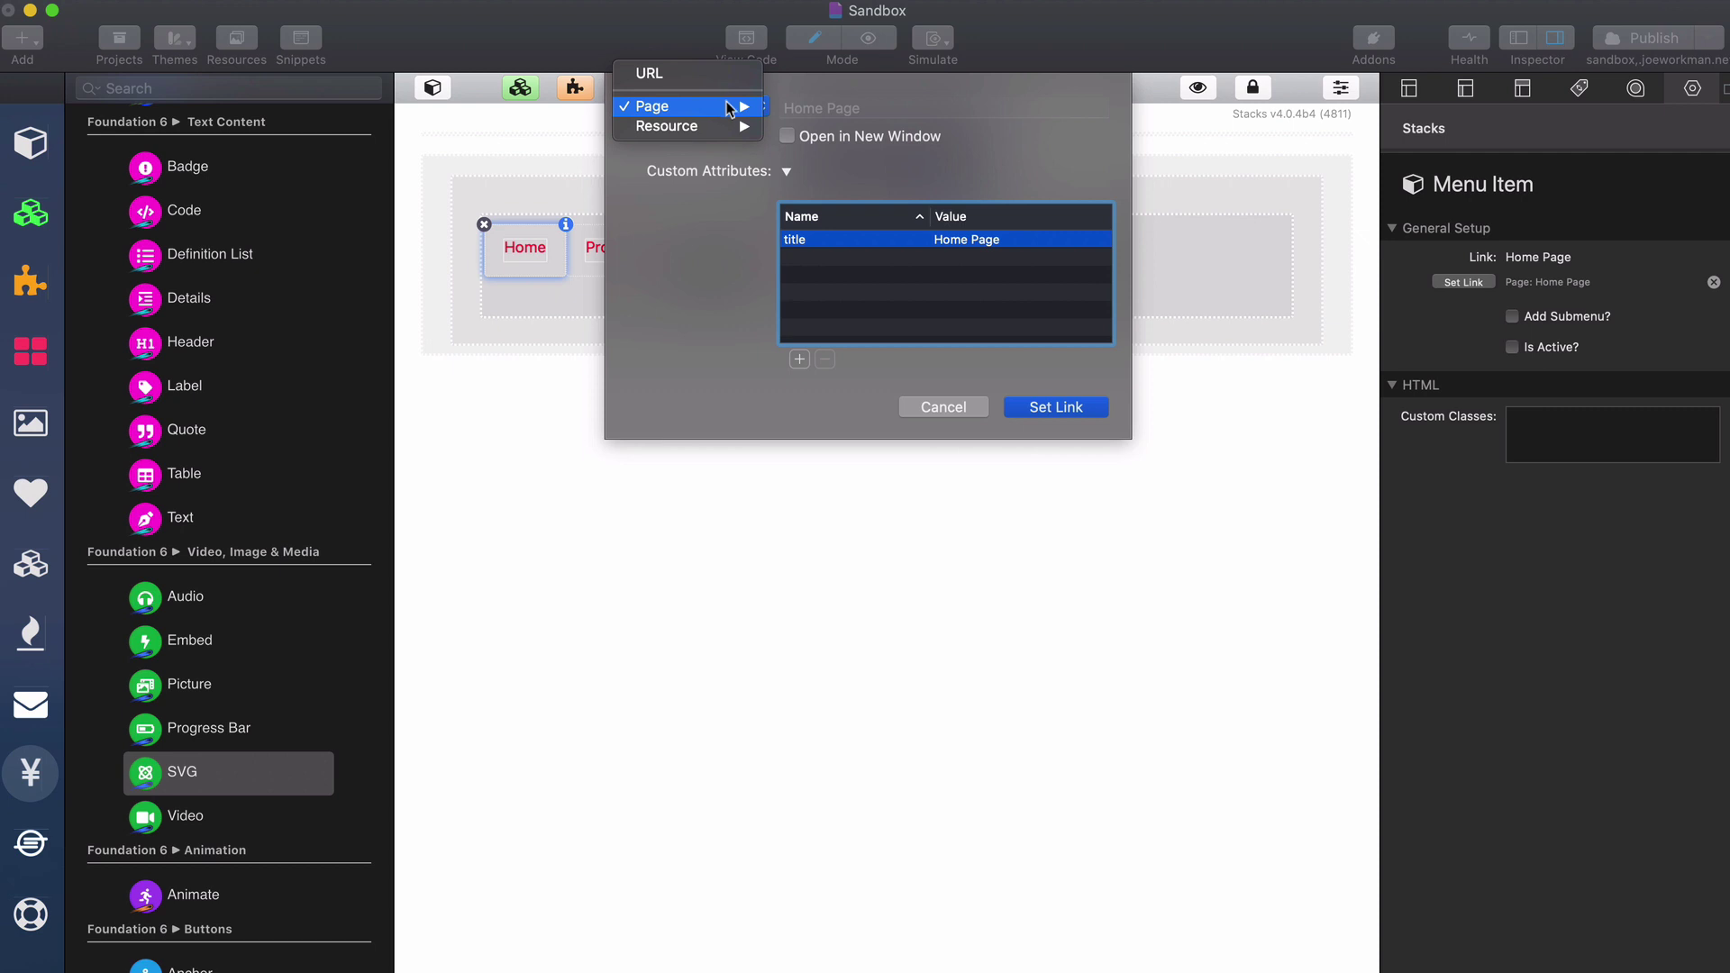
pyautogui.moveTo(735, 106)
pyautogui.click(848, 110)
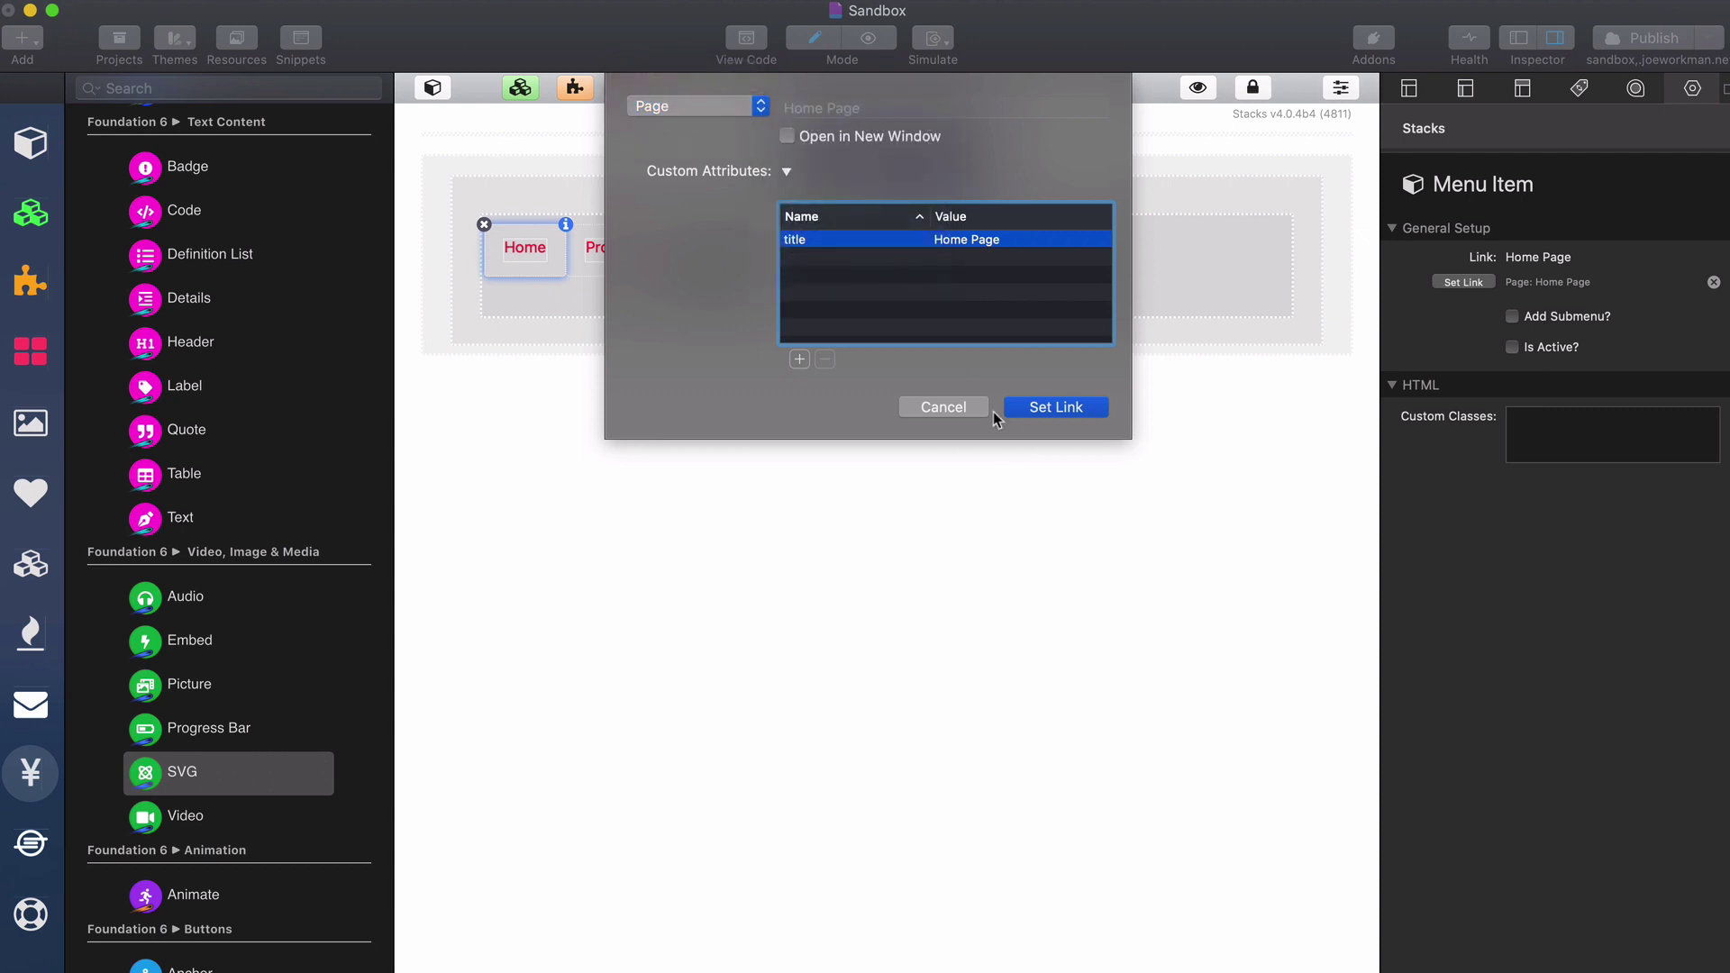
pyautogui.click(1051, 408)
pyautogui.click(609, 227)
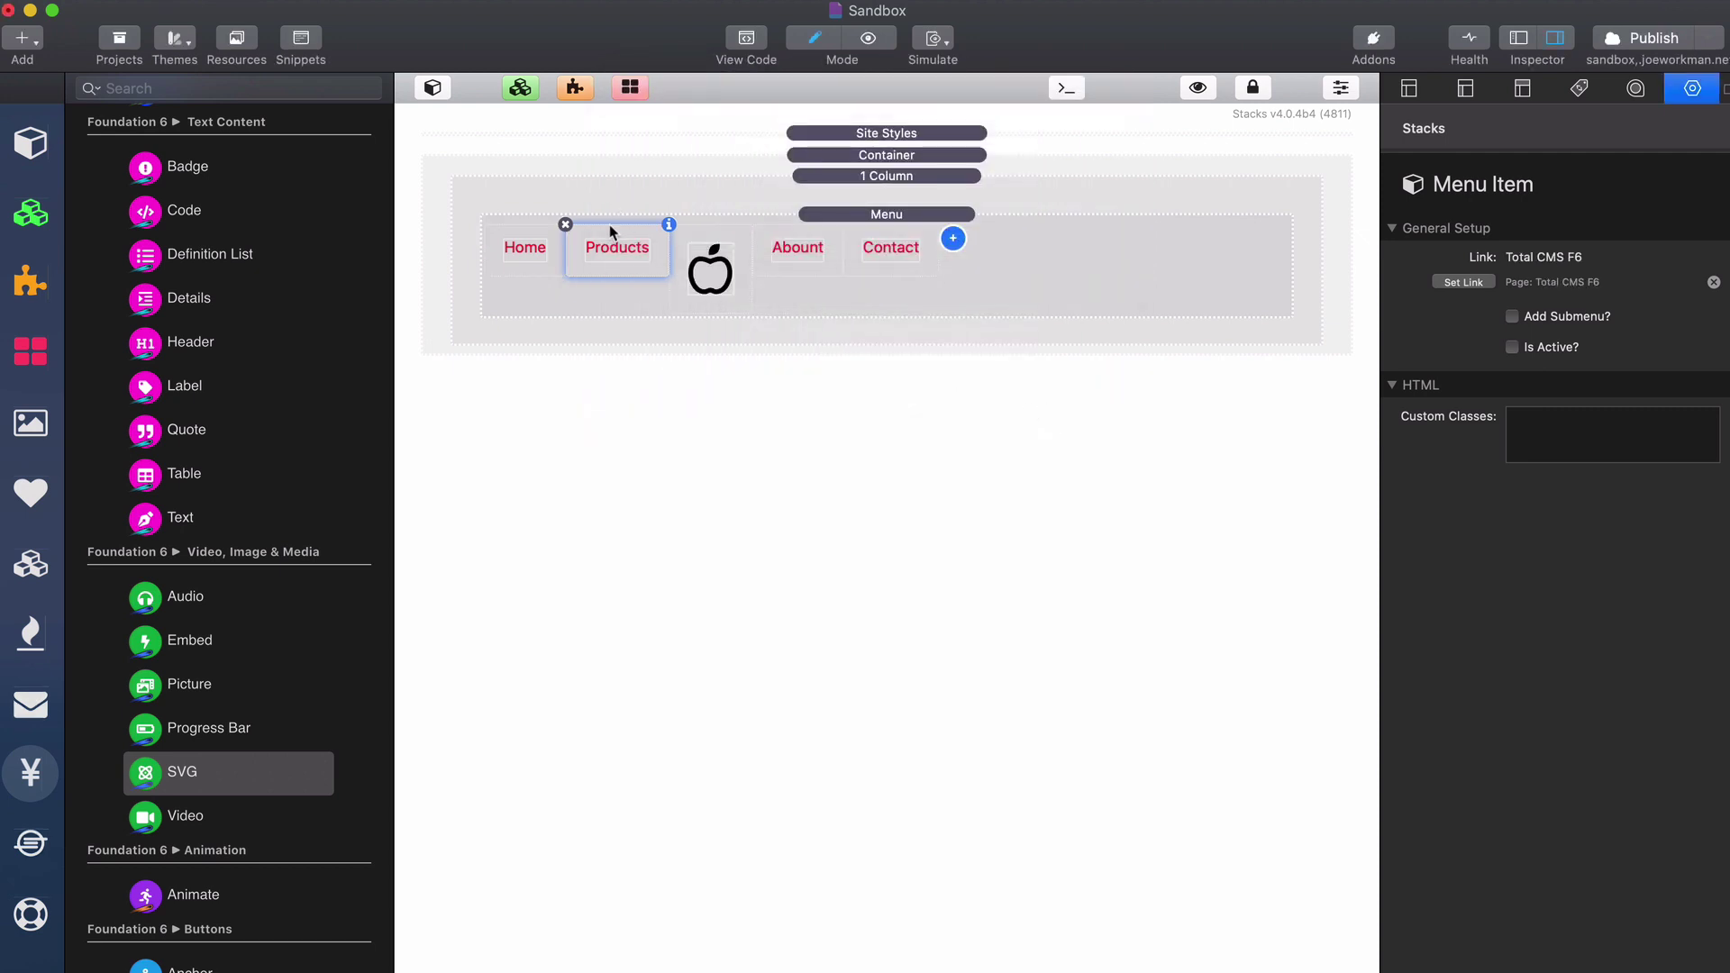
pyautogui.click(1023, 287)
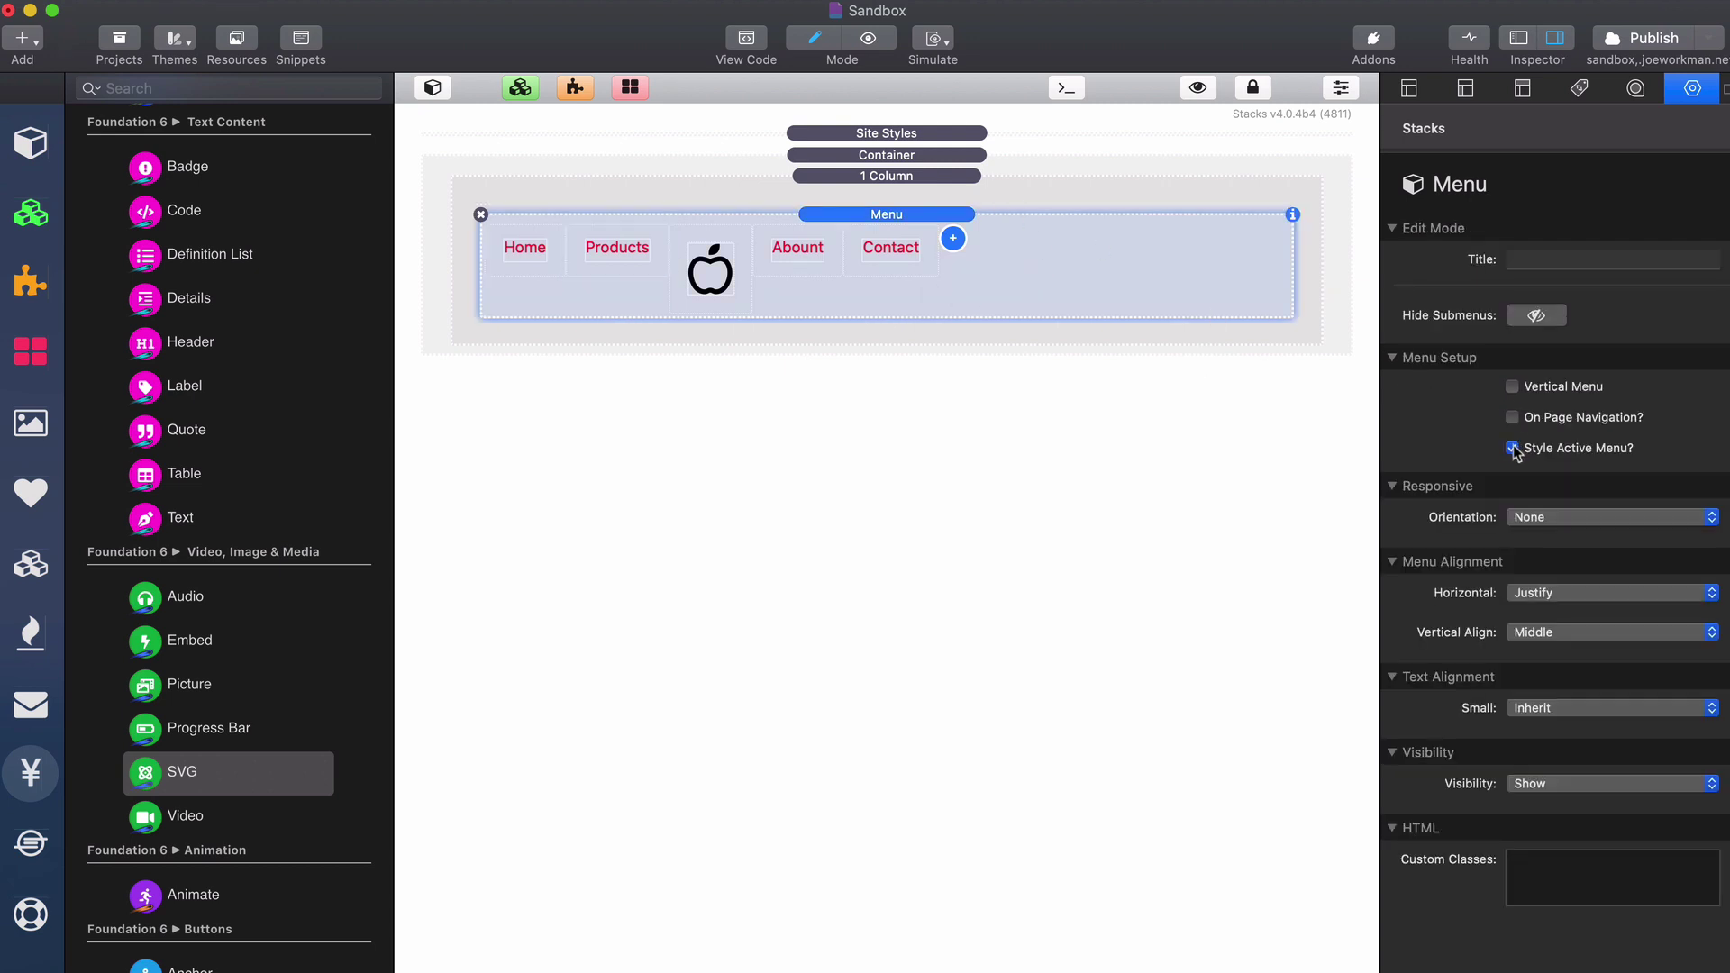
# - Turn on Vertical Menu for the menu with Products submenus and look over the vertical layout
pyautogui.click(784, 233)
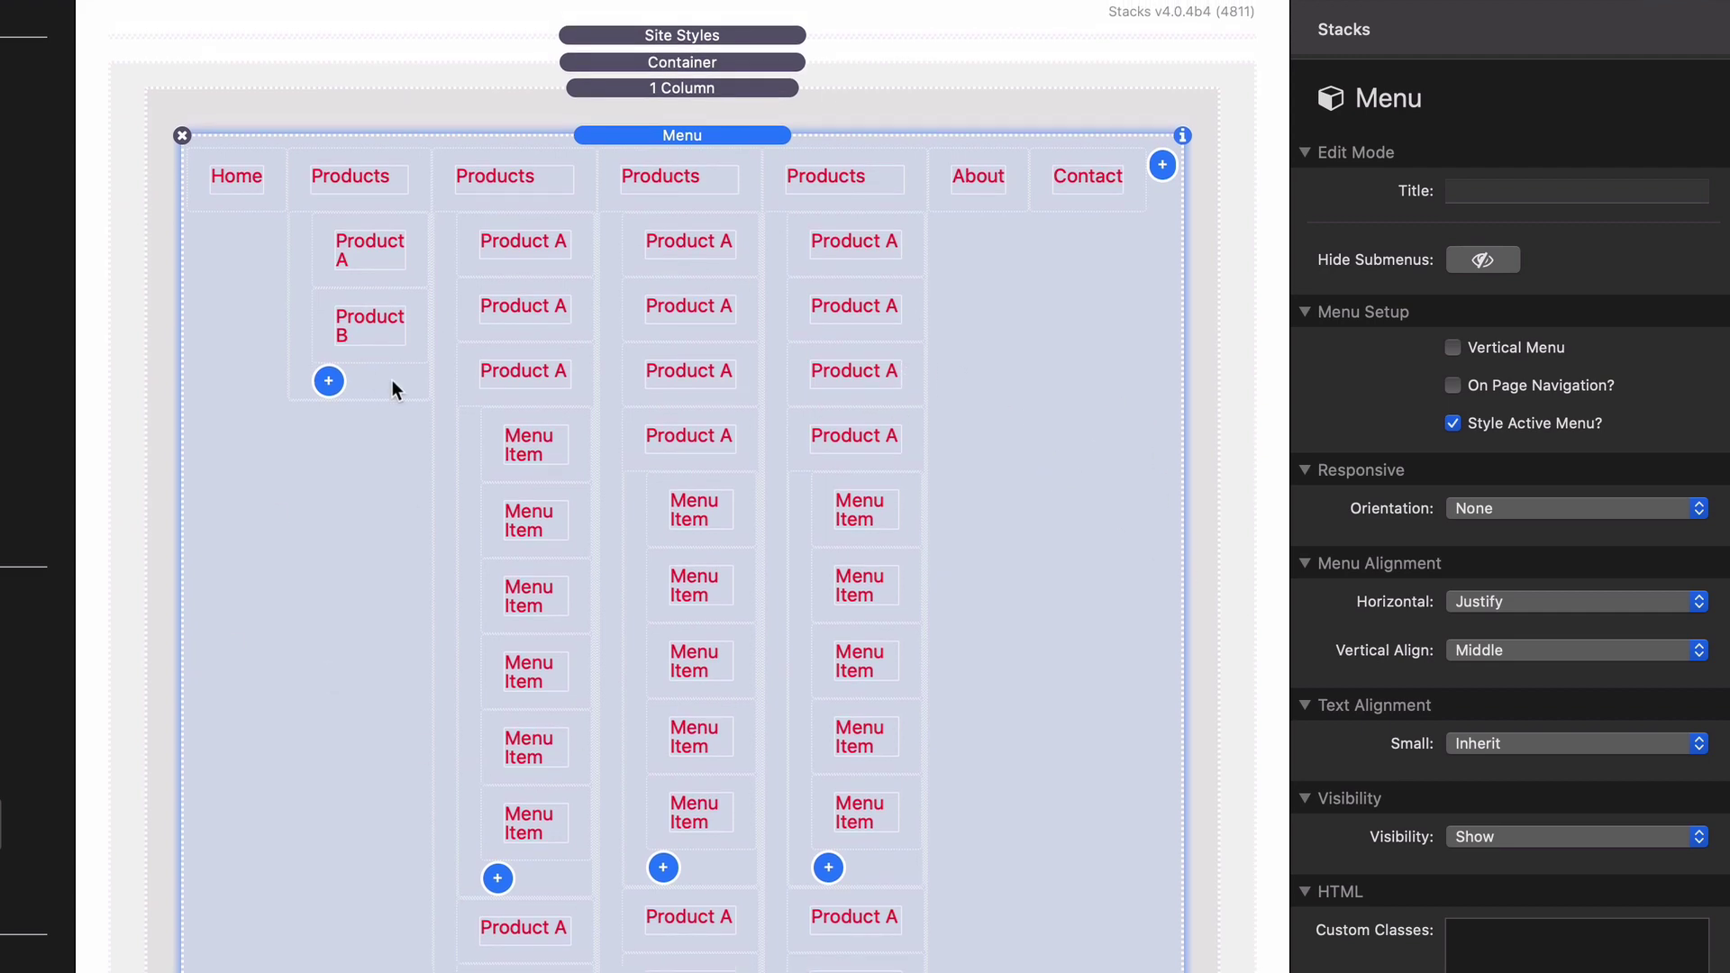
pyautogui.click(1453, 347)
pyautogui.scroll(-15, 614, 450)
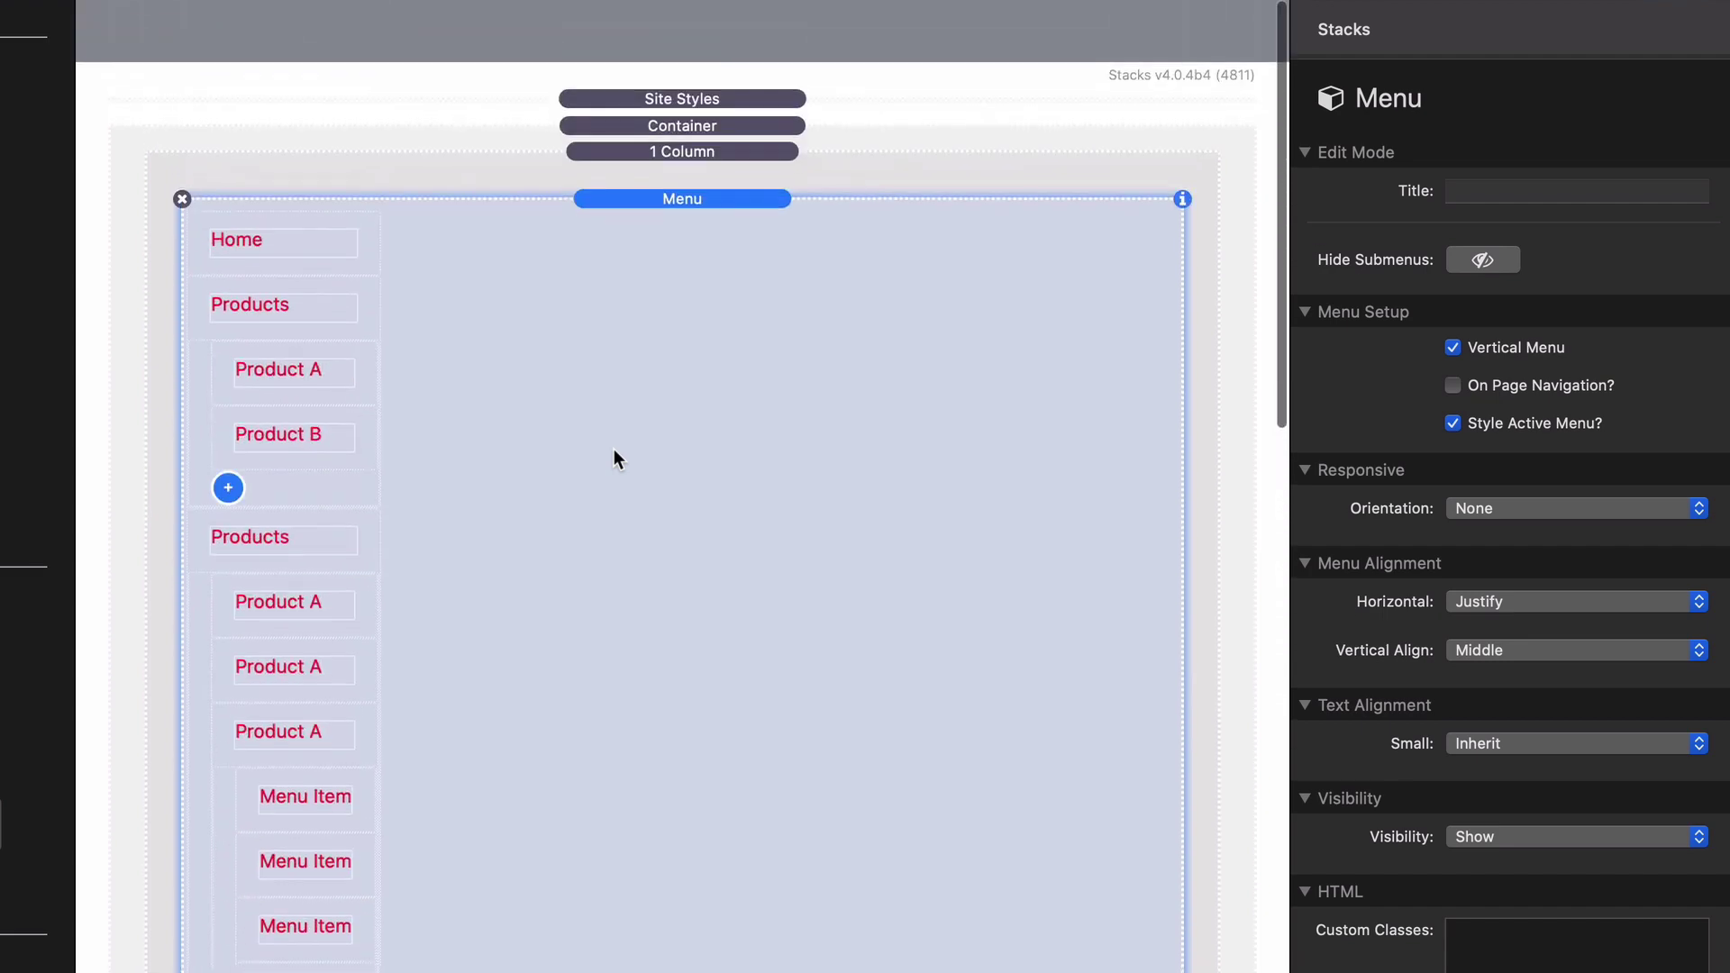
pyautogui.scroll(-10, 614, 449)
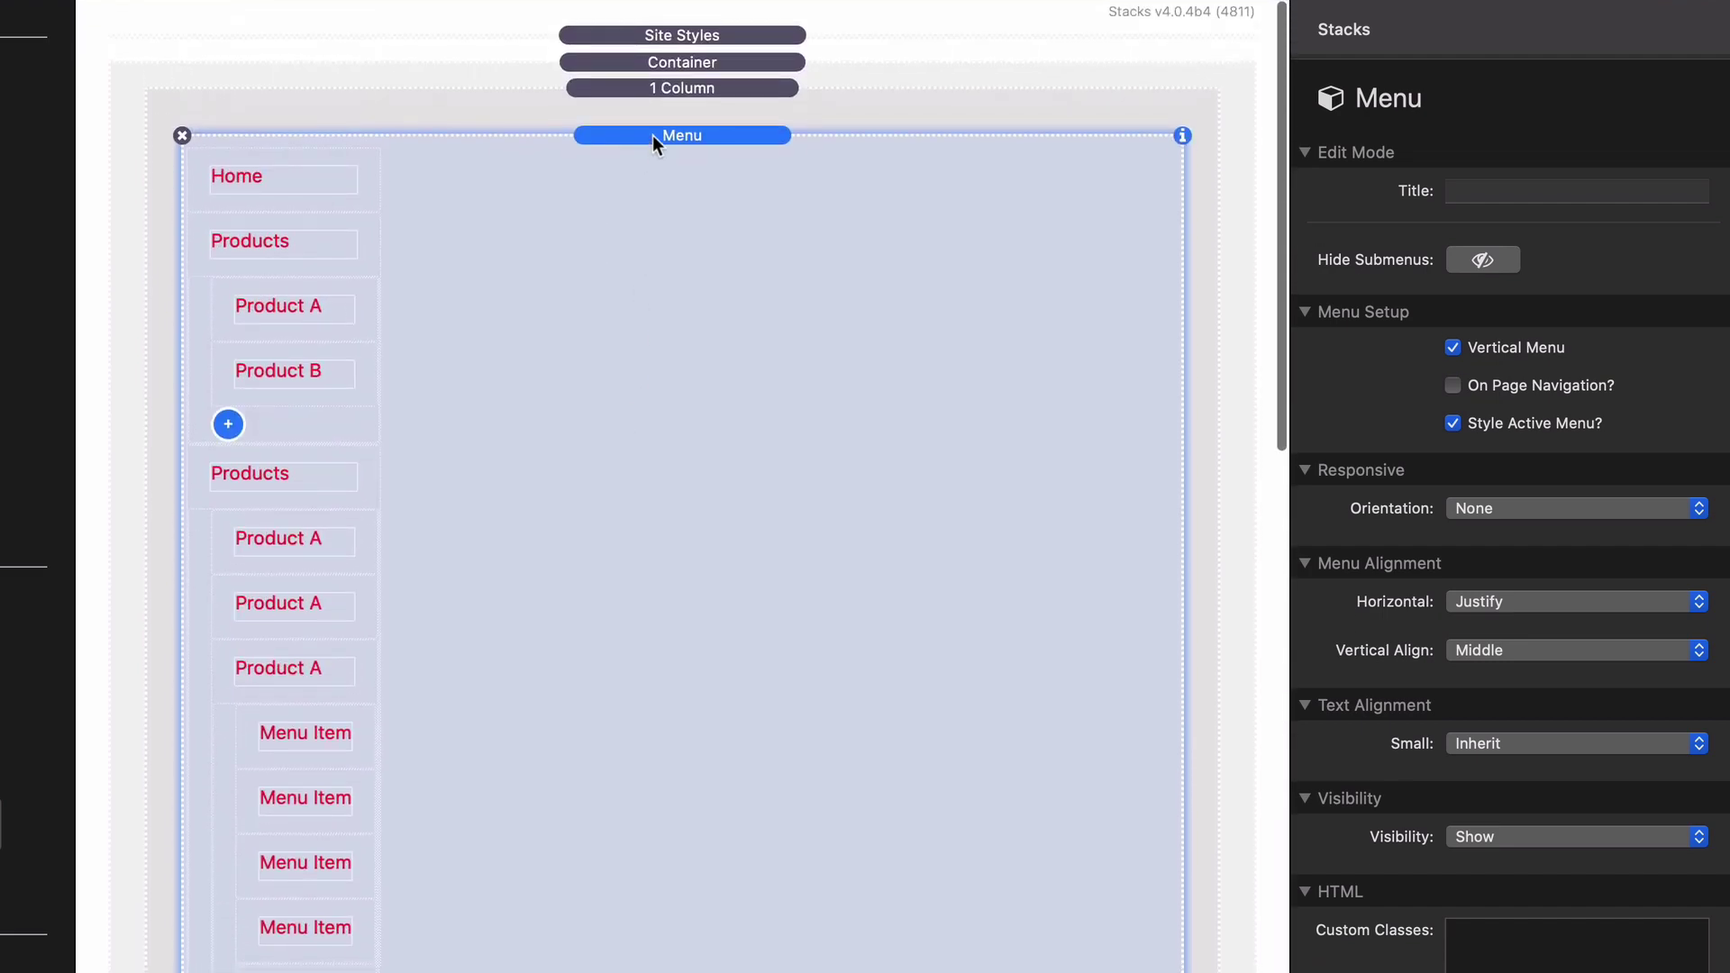
# - Hide the menu's submenus, show them again to review the nested items, and toggle Hide Submenus once more
pyautogui.click(1491, 259)
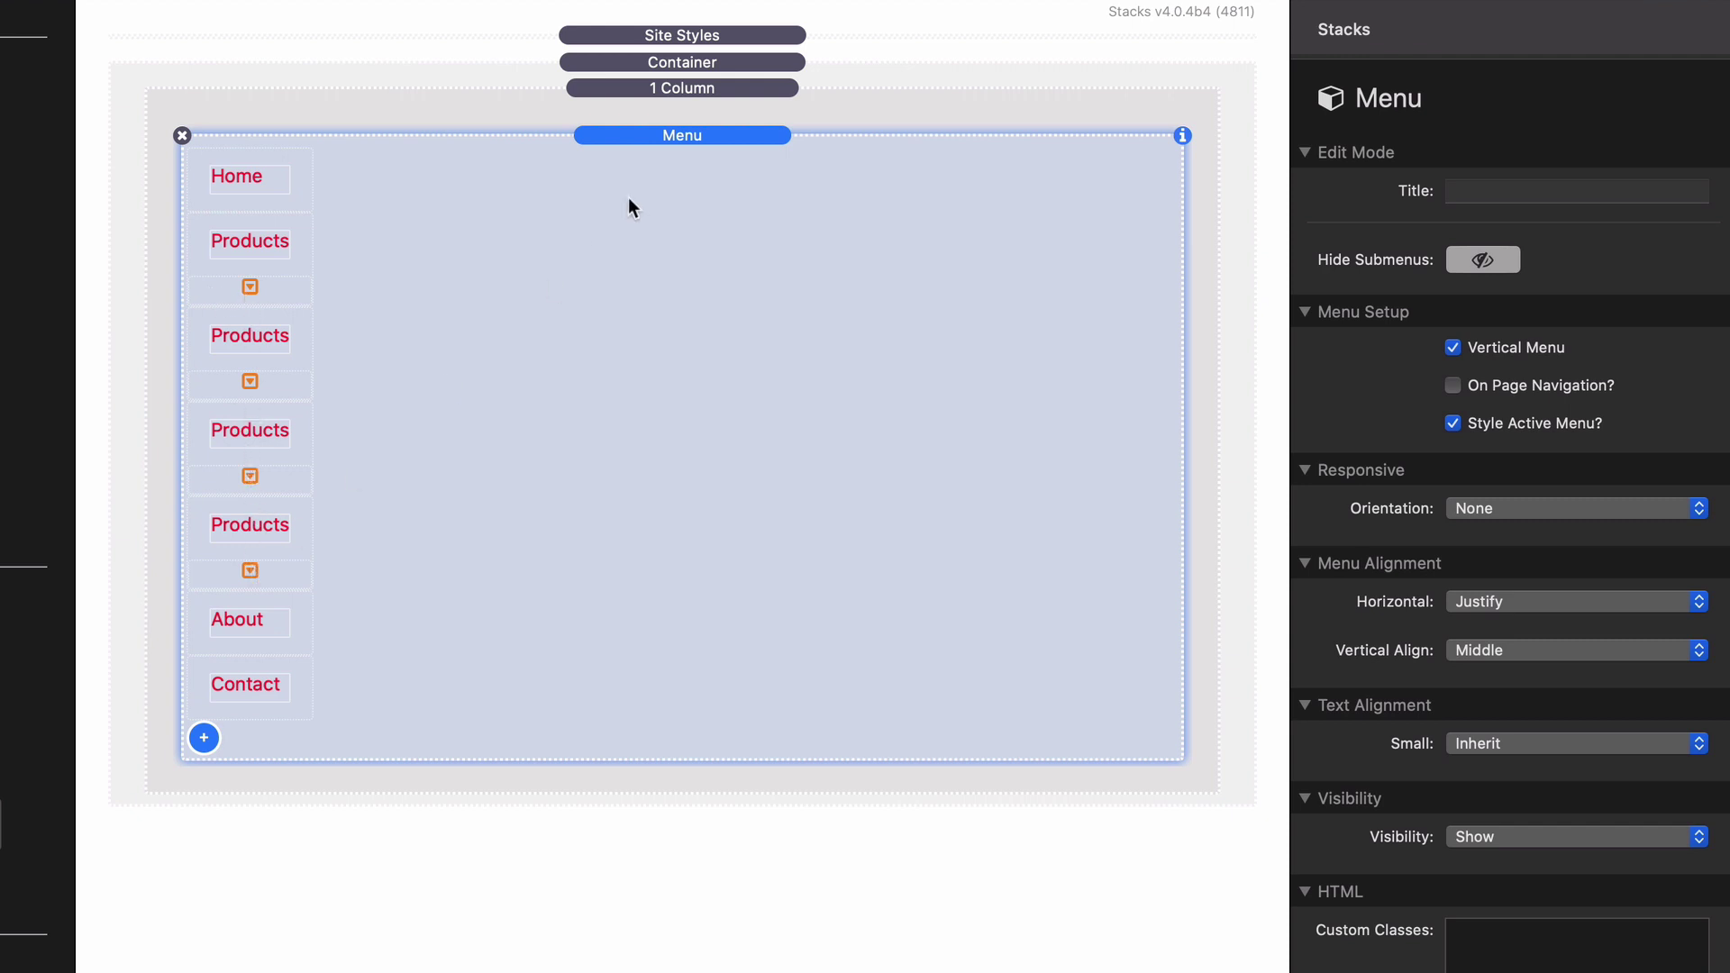
pyautogui.click(1489, 260)
pyautogui.scroll(-5, 528, 369)
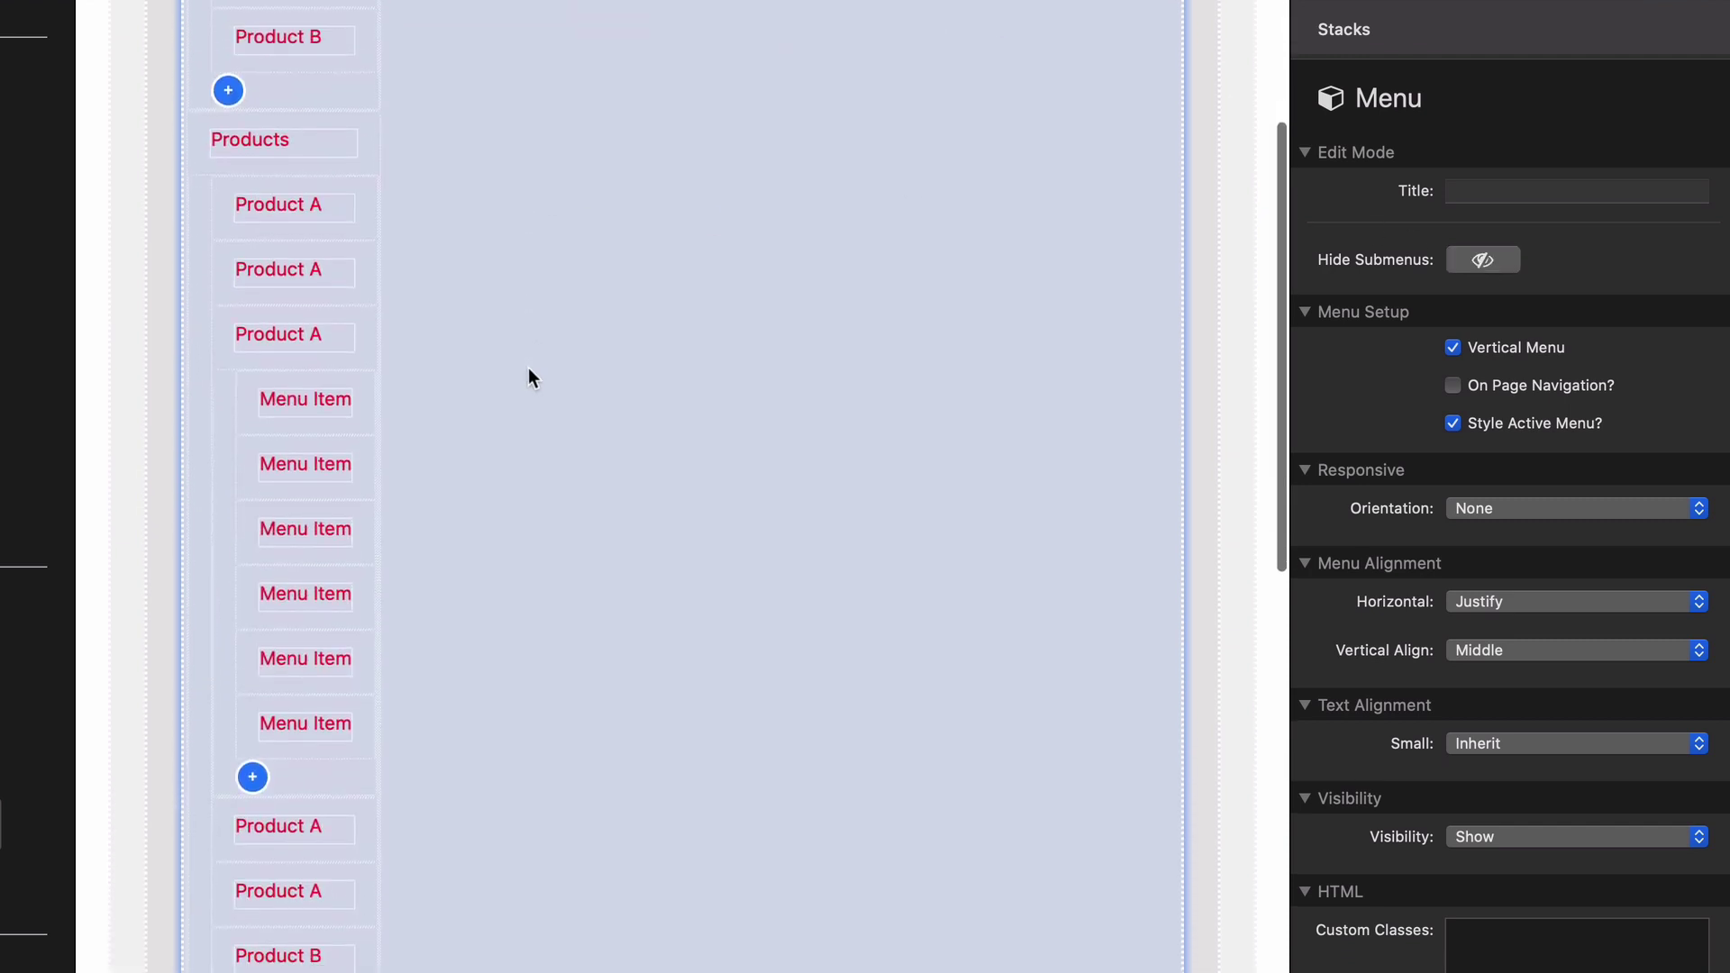
pyautogui.scroll(4, 528, 370)
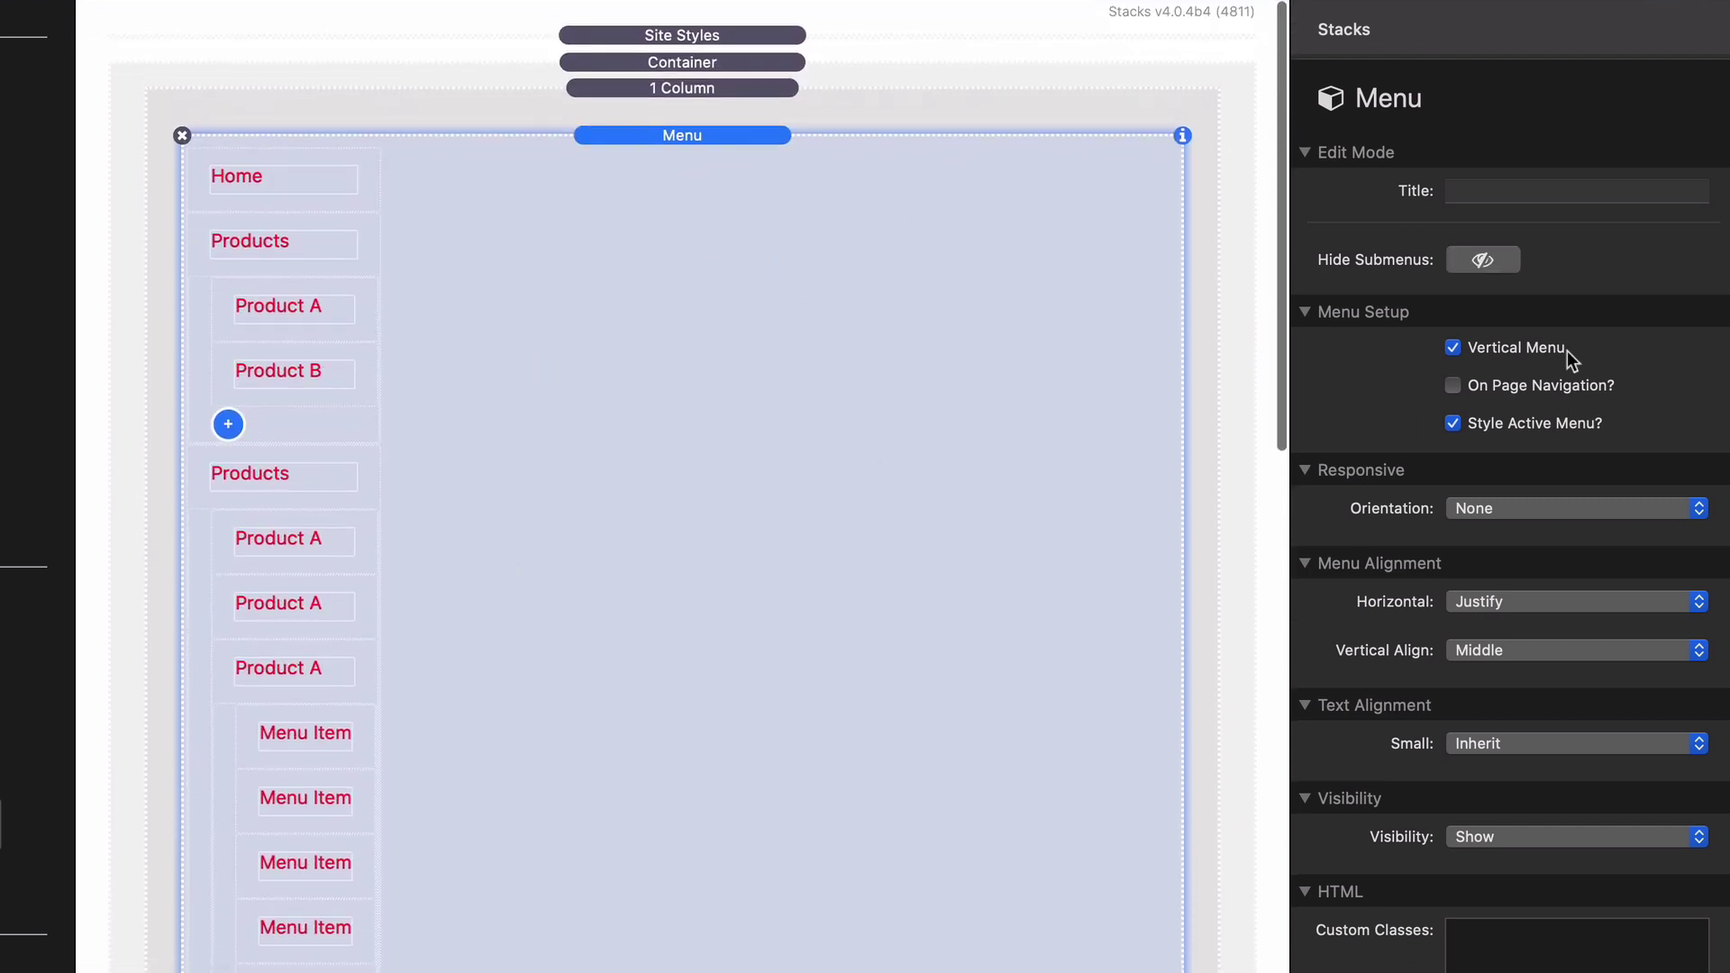
pyautogui.click(1490, 258)
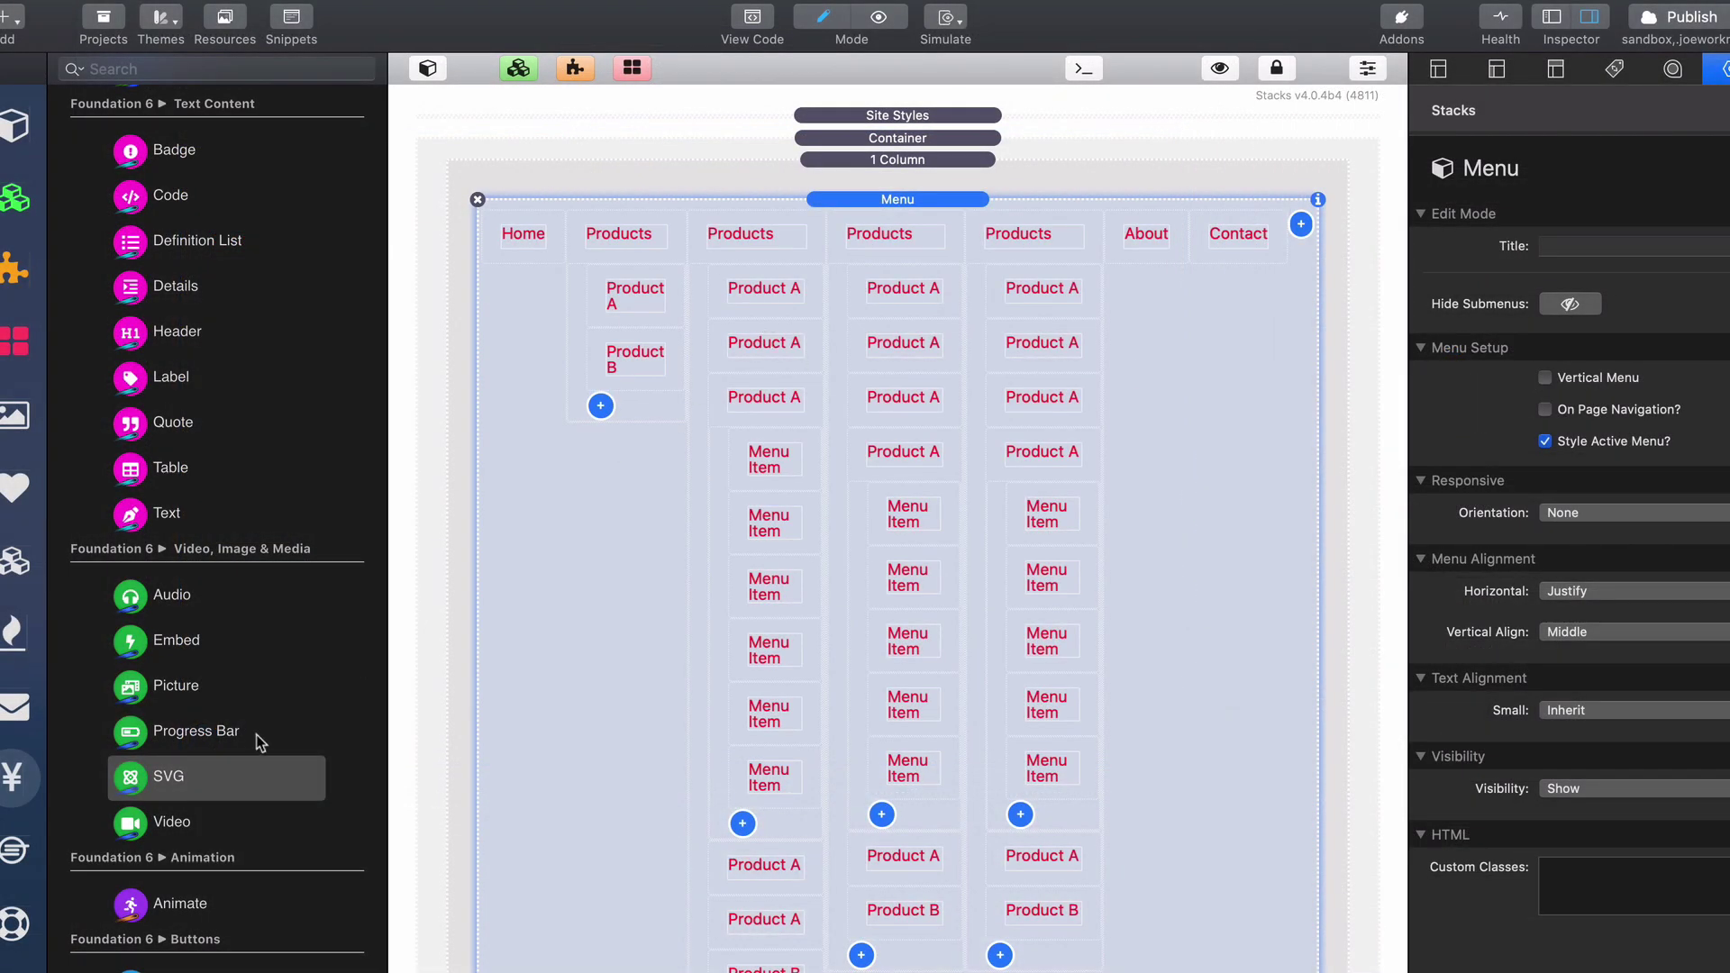
# - Add a Foundation 6 Dropdown navigation stack directly above the Menu stack and delete its default menu item
pyautogui.scroll(-5, 251, 768)
pyautogui.scroll(-10, 250, 768)
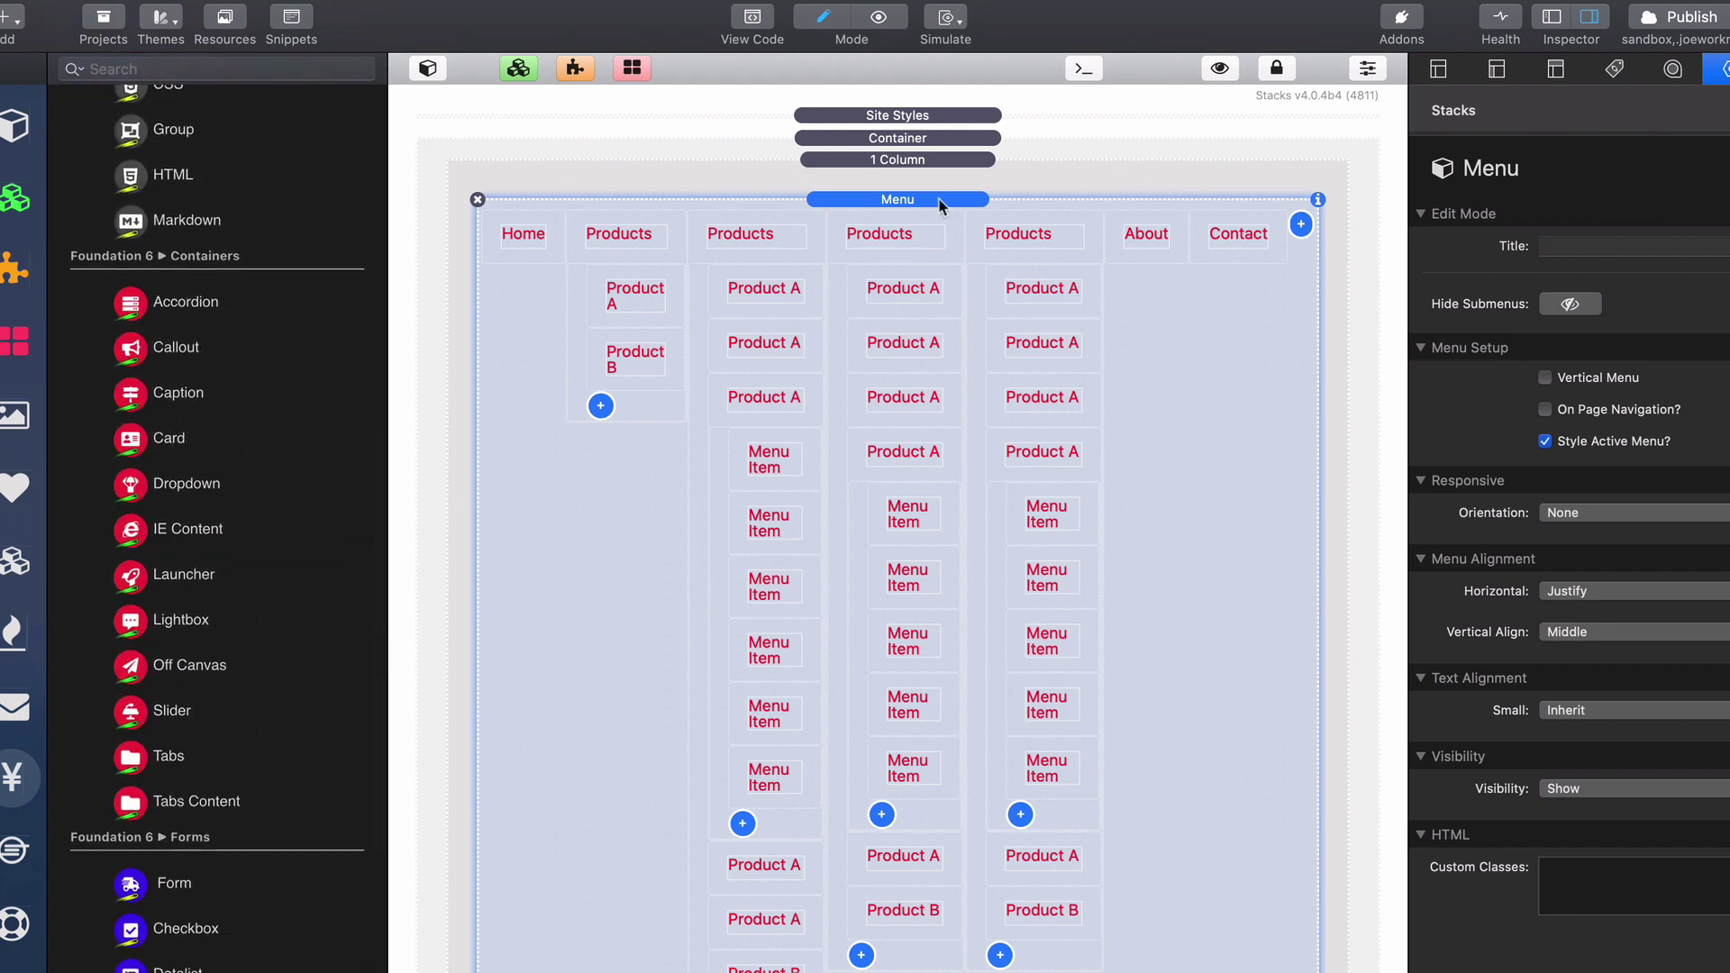
pyautogui.scroll(-15, 269, 902)
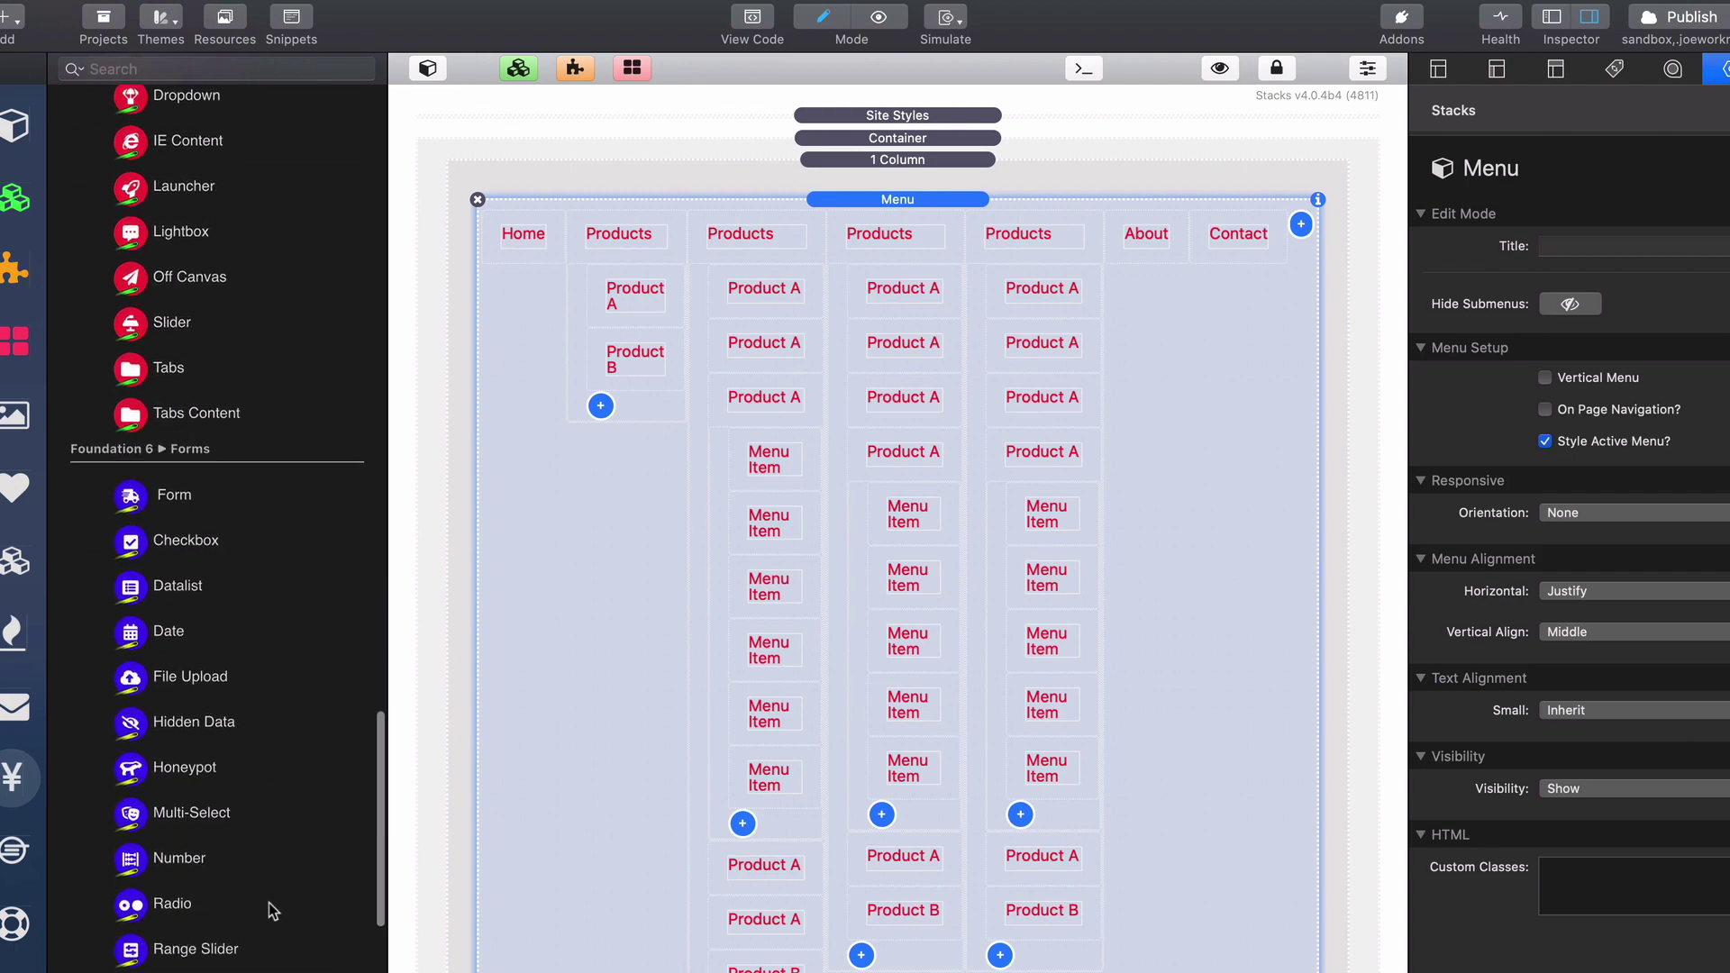
pyautogui.scroll(10, 268, 901)
pyautogui.scroll(-3, 234, 802)
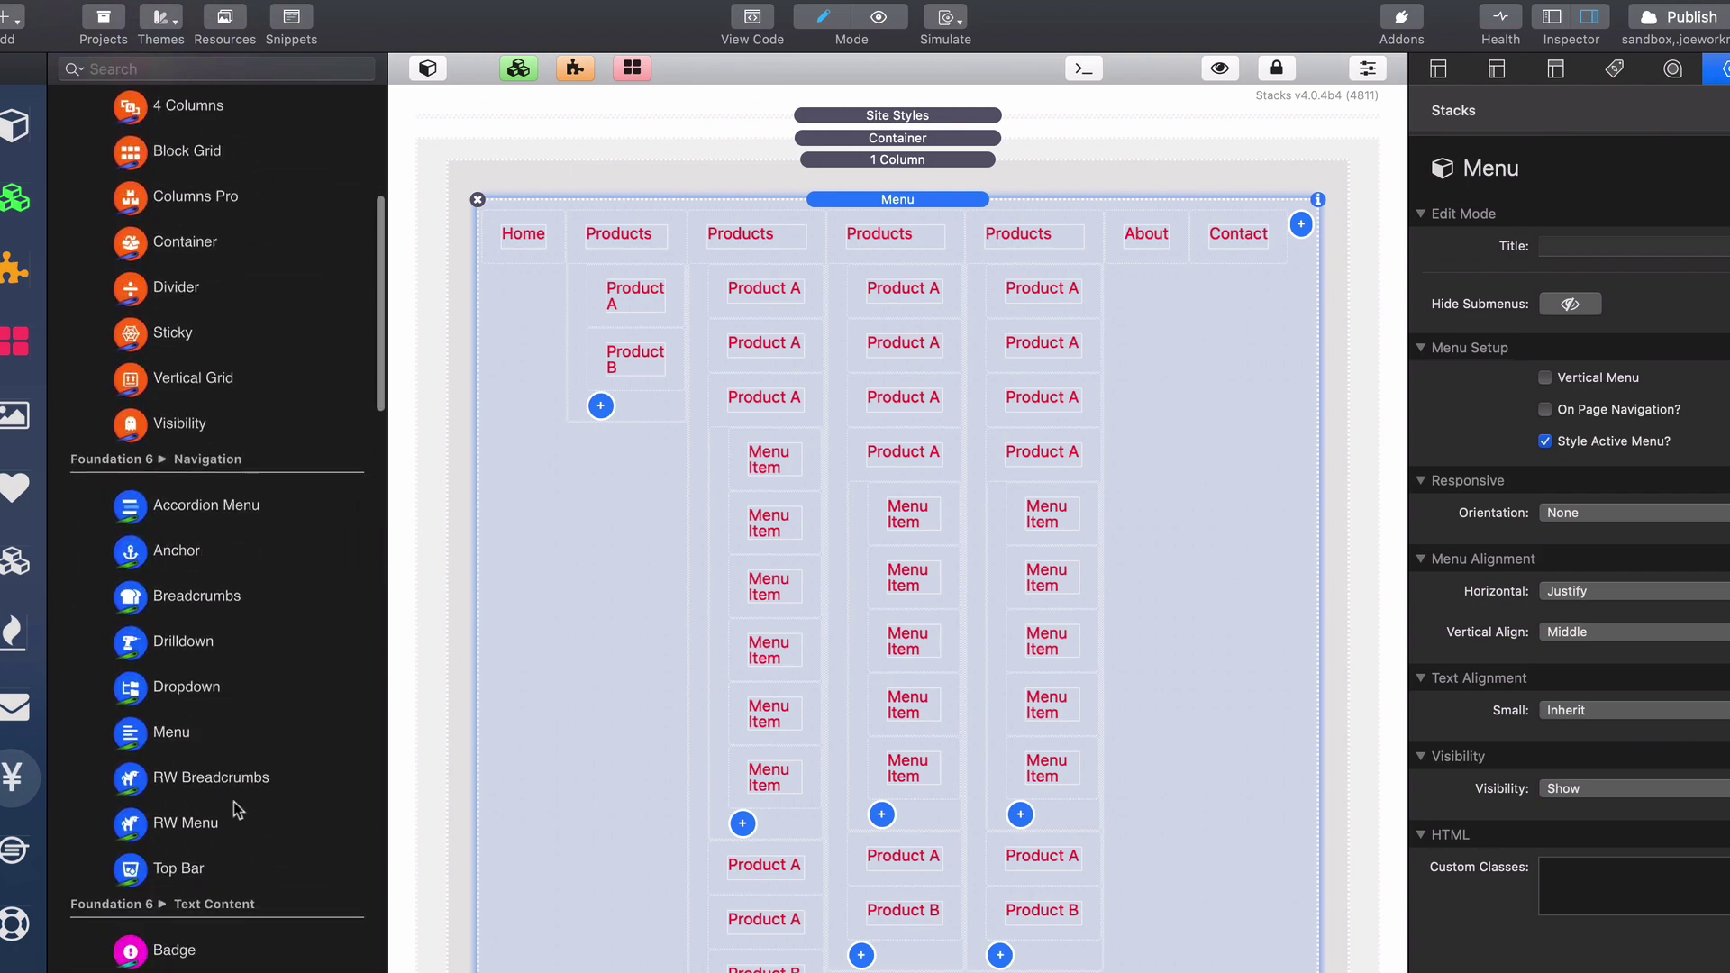
pyautogui.moveTo(160, 691); pyautogui.dragTo(820, 204)
pyautogui.click(531, 233)
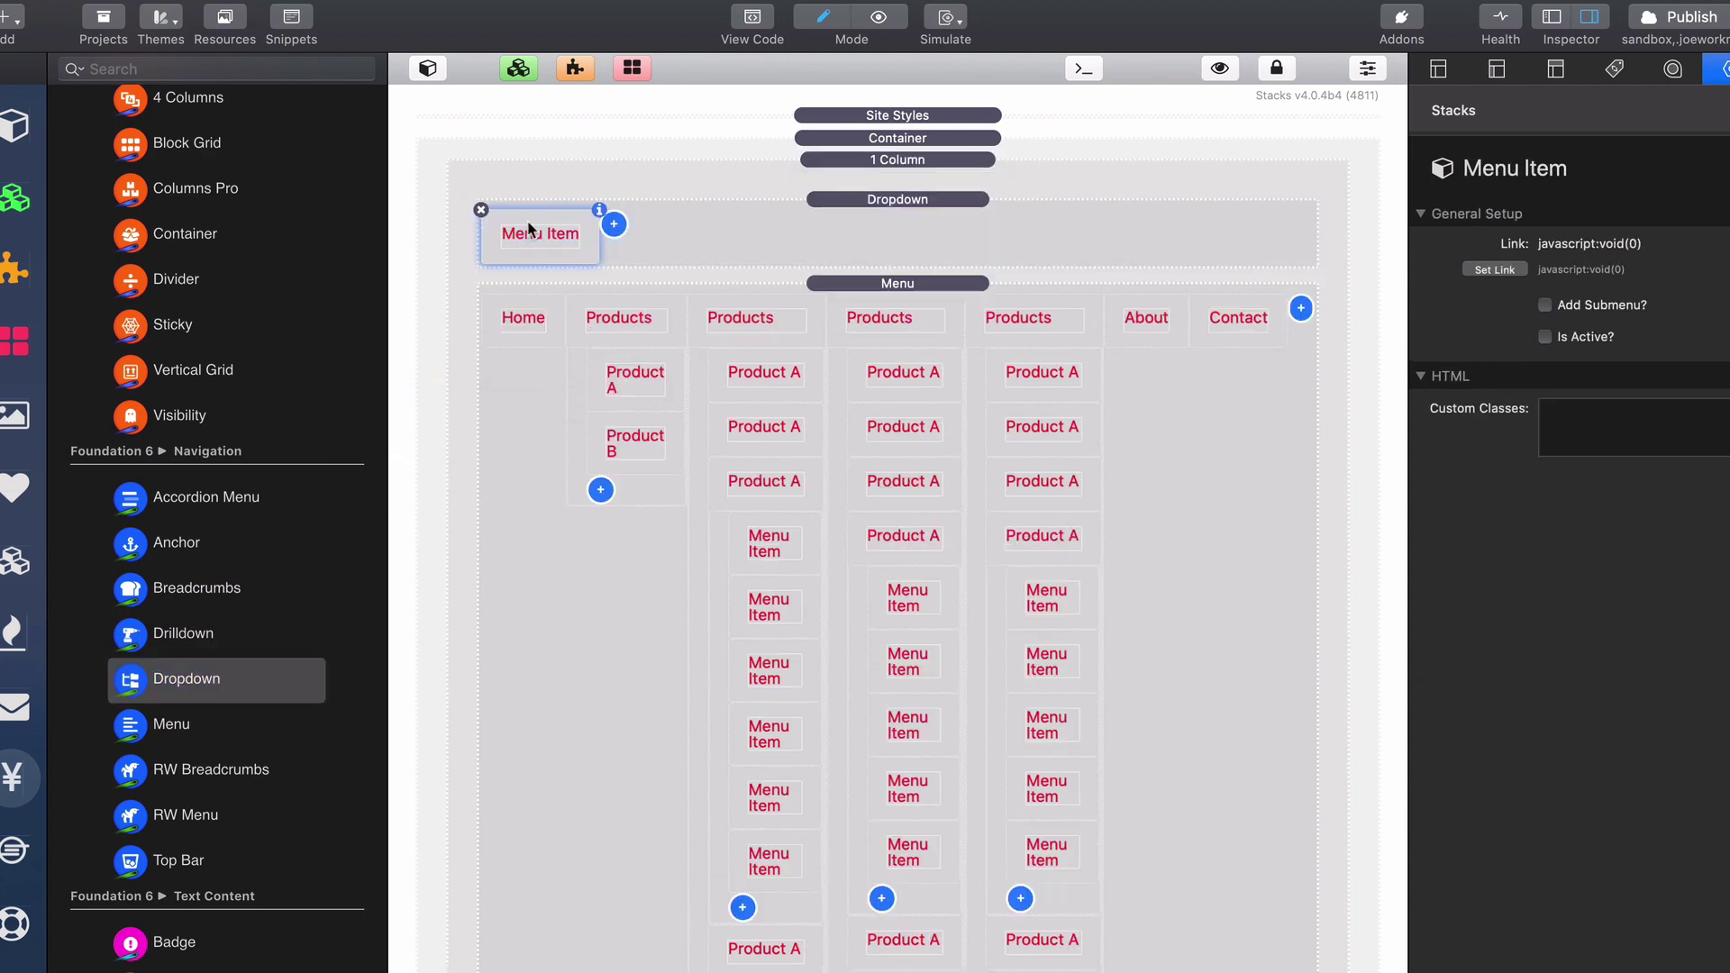
pyautogui.press('Delete')
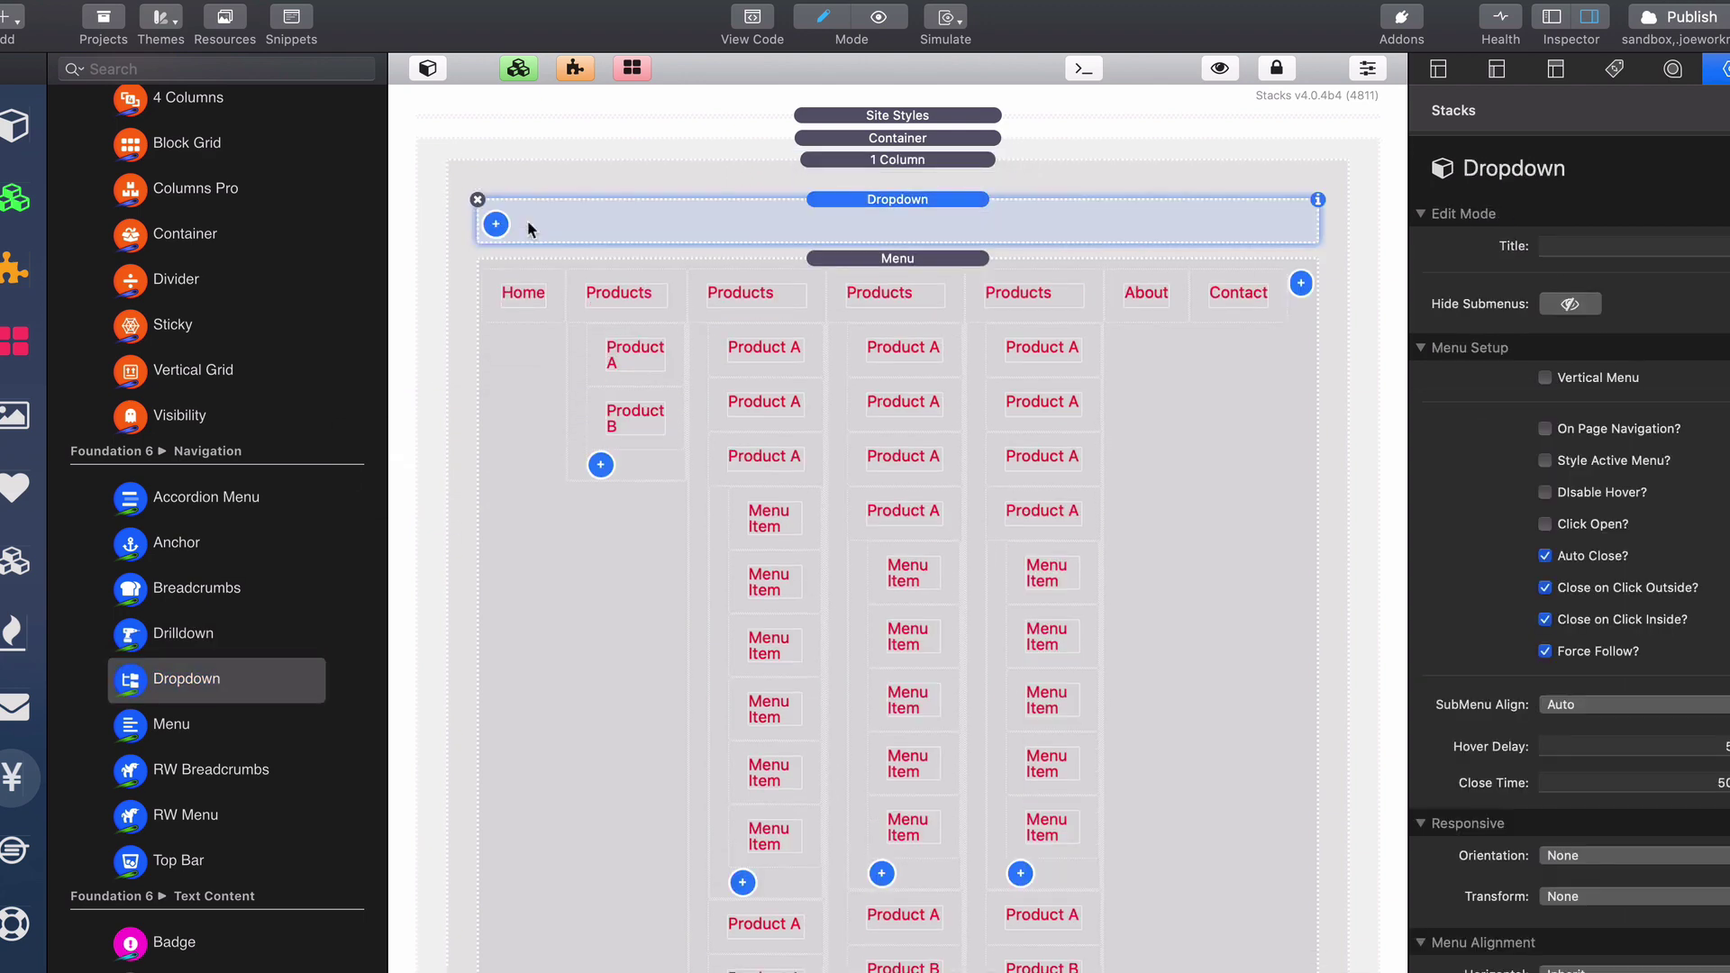
# - Move all seven top-level menu items, Home through Contact, with their submenus from the Menu stack into the empty Dropdown stack
pyautogui.click(529, 282)
pyautogui.keyDown('shift'); pyautogui.click(605, 287); pyautogui.keyUp('shift')
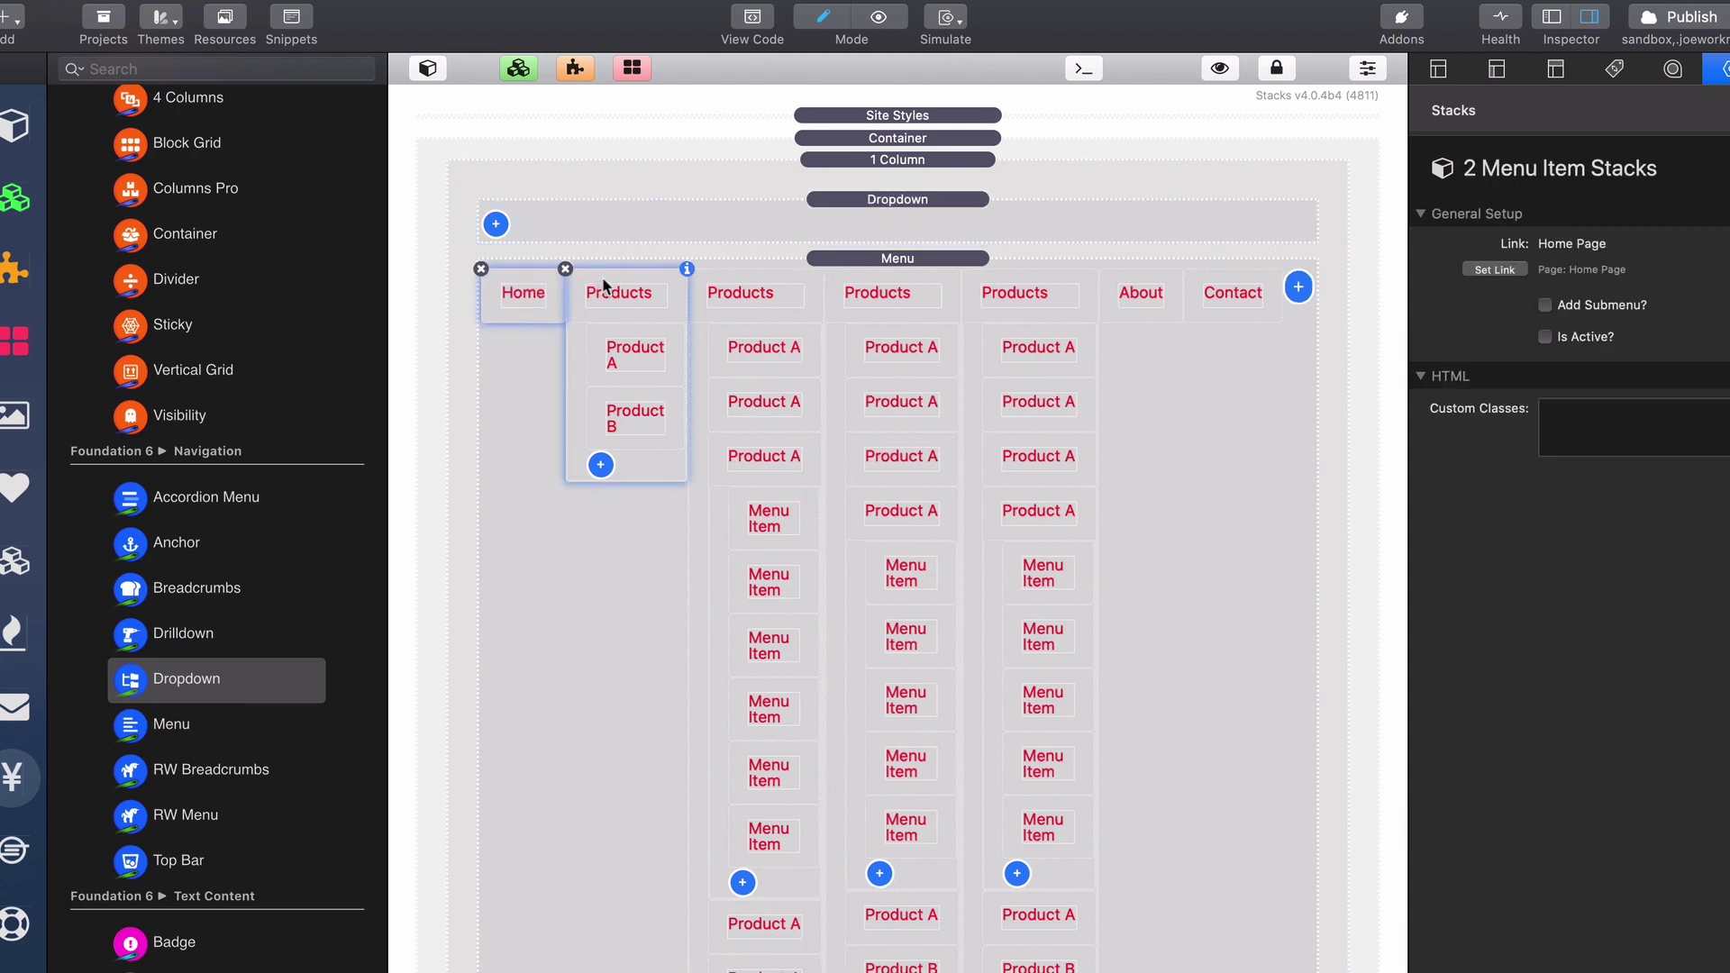
pyautogui.keyDown('shift'); pyautogui.click(753, 279); pyautogui.keyUp('shift')
pyautogui.keyDown('shift'); pyautogui.click(855, 281); pyautogui.keyUp('shift')
pyautogui.keyDown('shift'); pyautogui.click(993, 281); pyautogui.keyUp('shift')
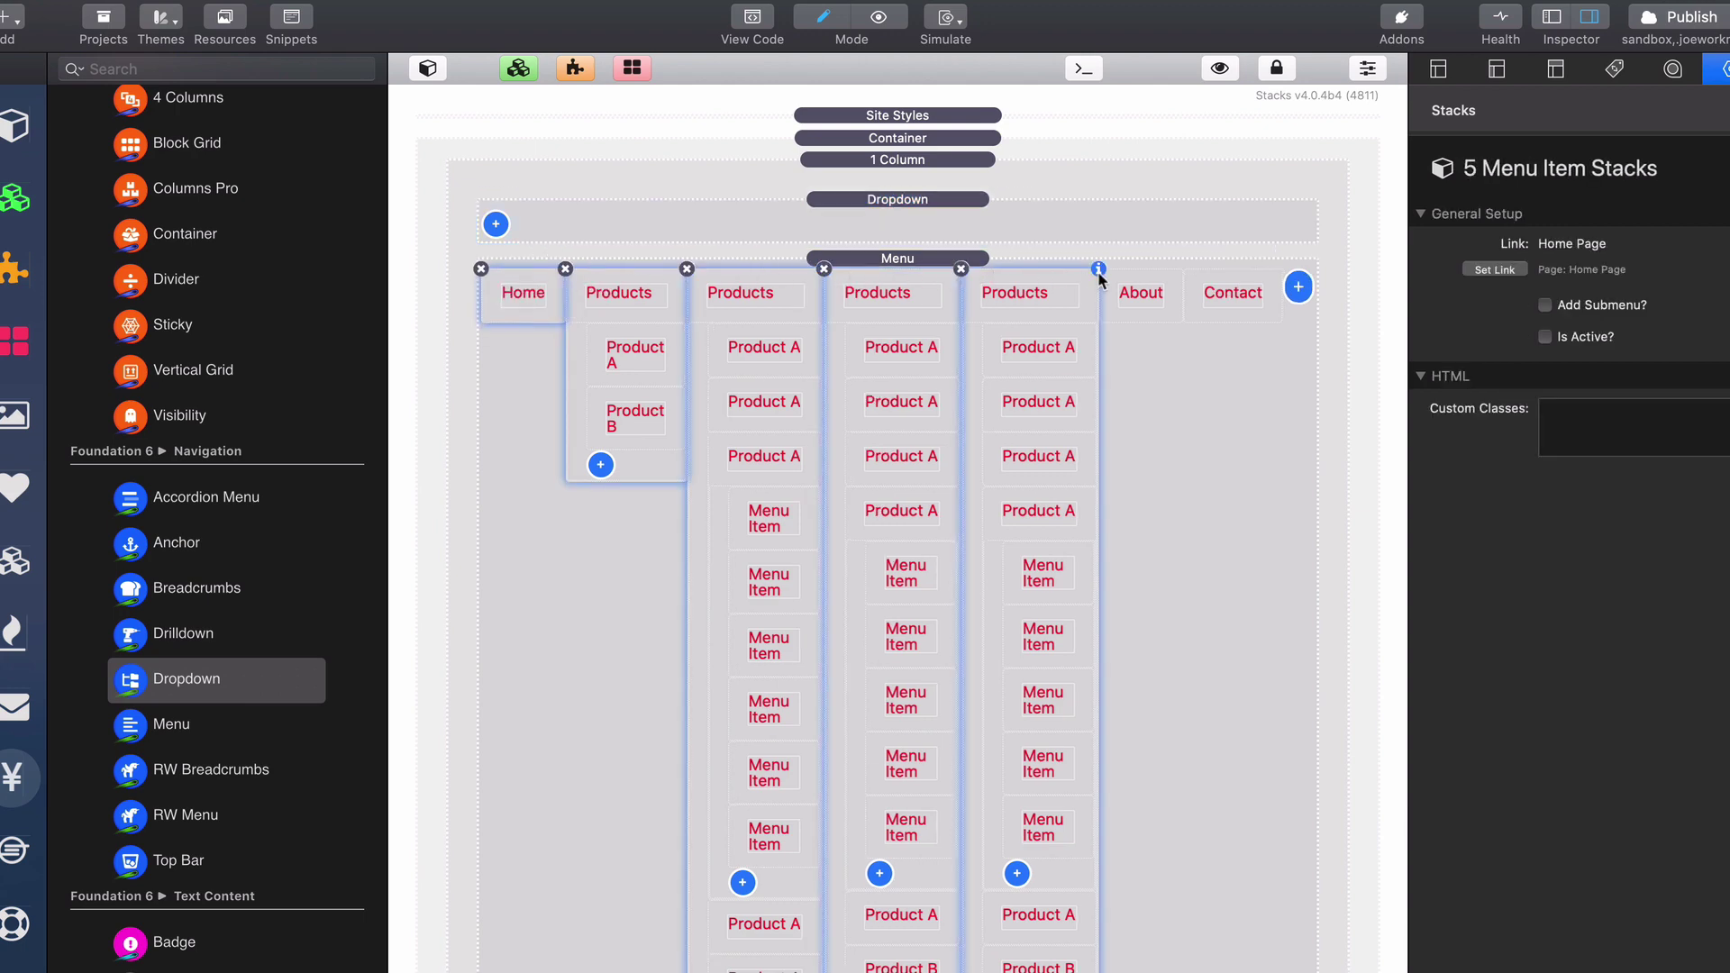
pyautogui.keyDown('shift'); pyautogui.click(1133, 282); pyautogui.keyUp('shift')
pyautogui.keyDown('shift'); pyautogui.click(1223, 281); pyautogui.keyUp('shift')
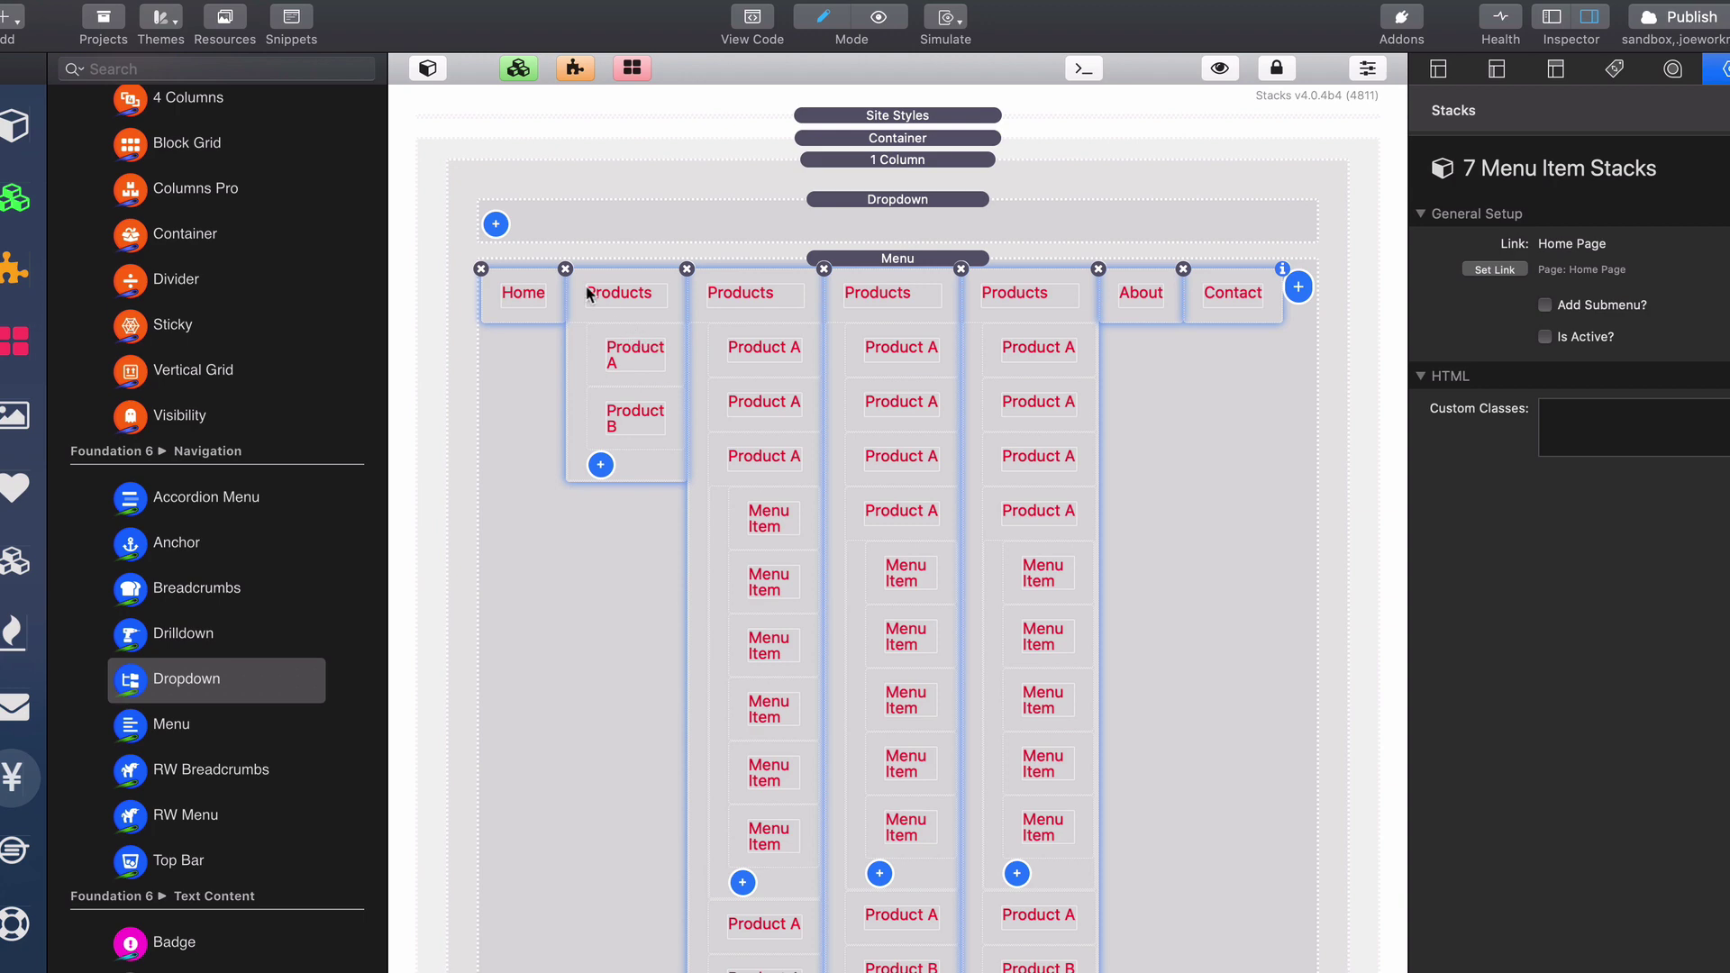
pyautogui.moveTo(602, 278); pyautogui.dragTo(493, 234)
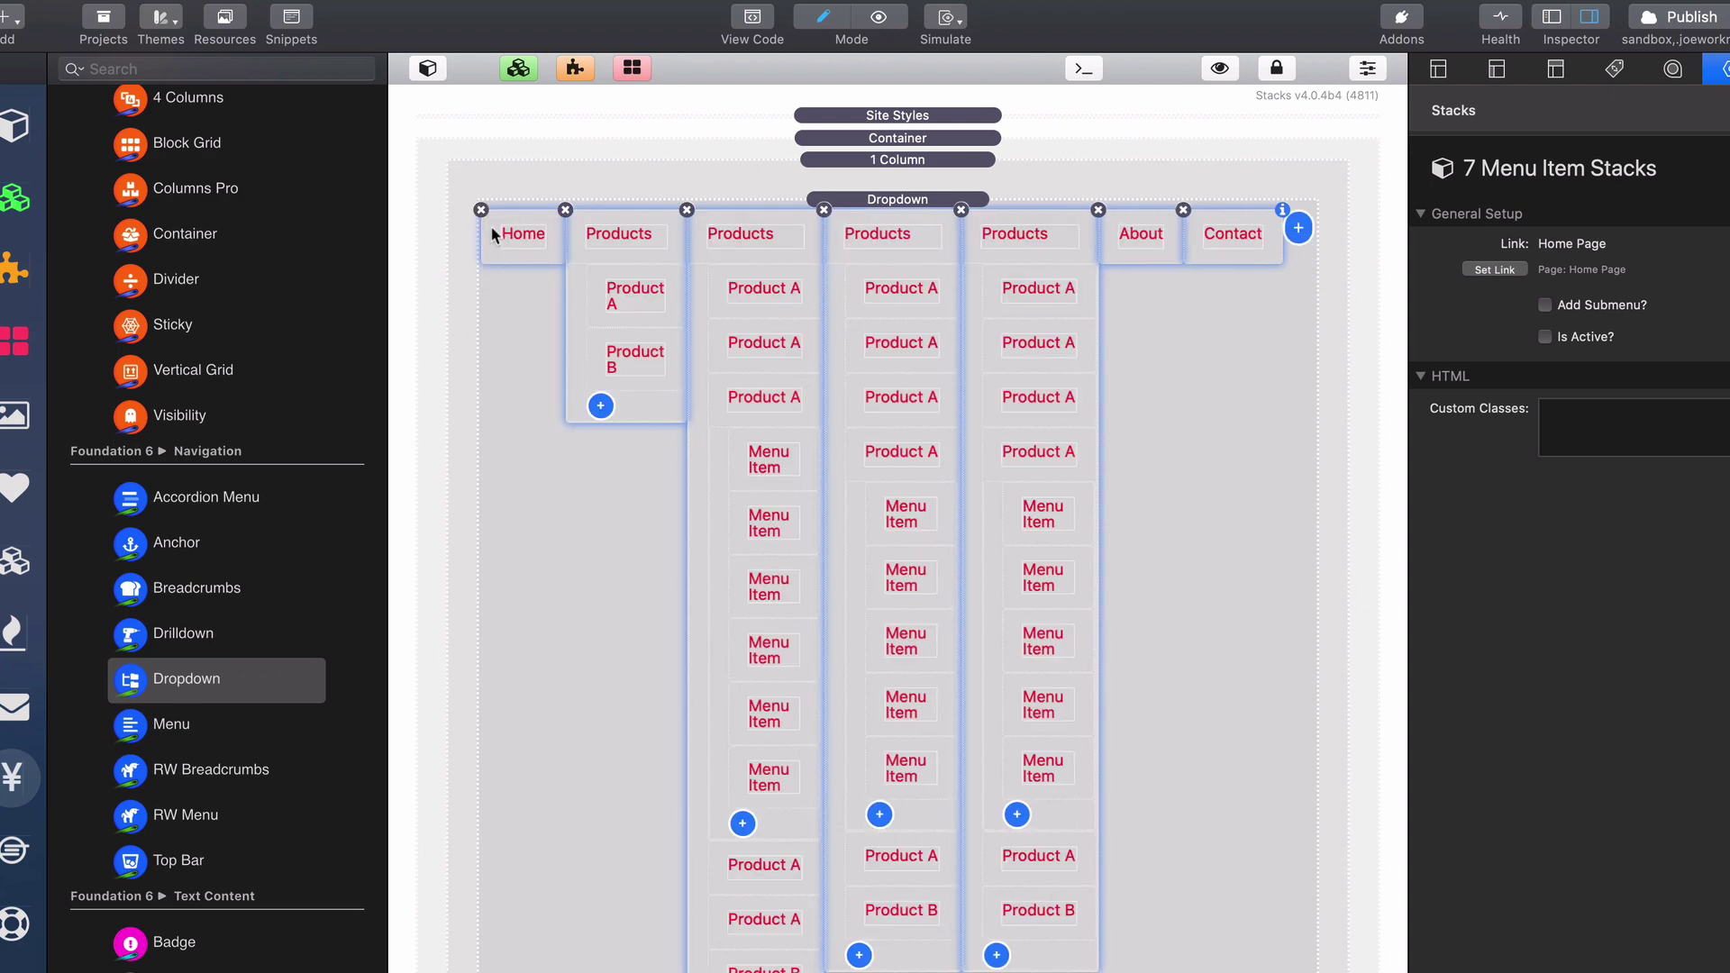
# - Show the Dropdown stack's settings and select the emptied Menu stack beneath it
pyautogui.click(937, 194)
pyautogui.scroll(-1, 1208, 709)
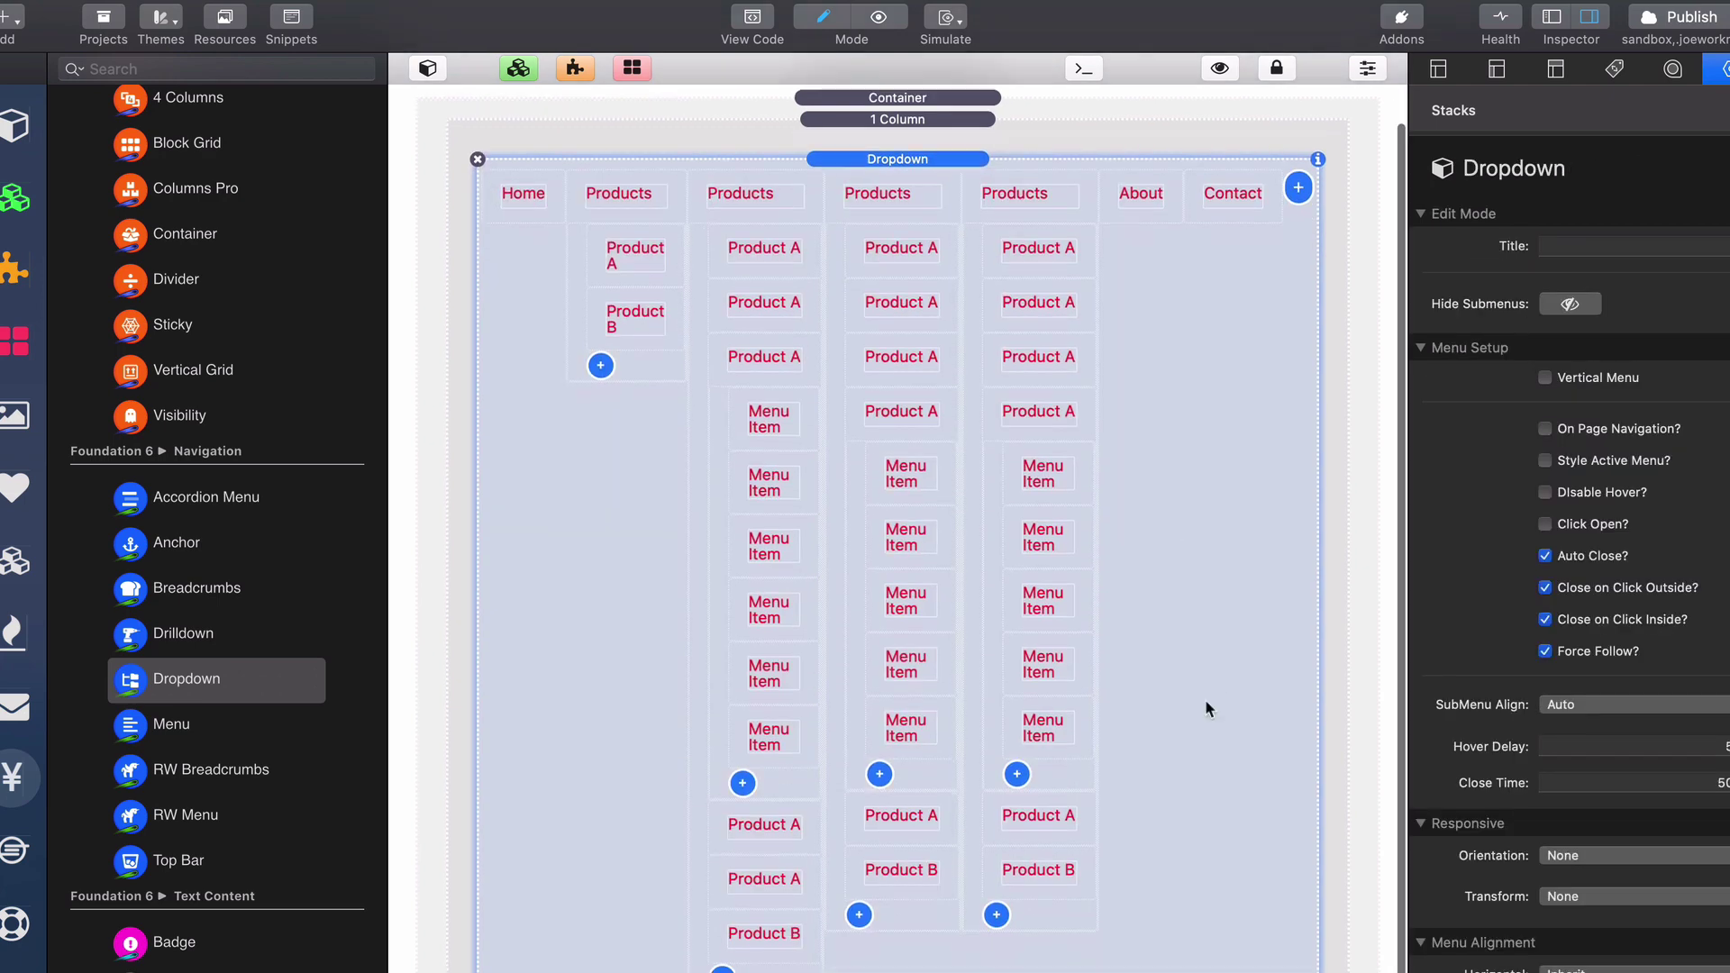
pyautogui.scroll(-1, 1208, 709)
pyautogui.click(1208, 709)
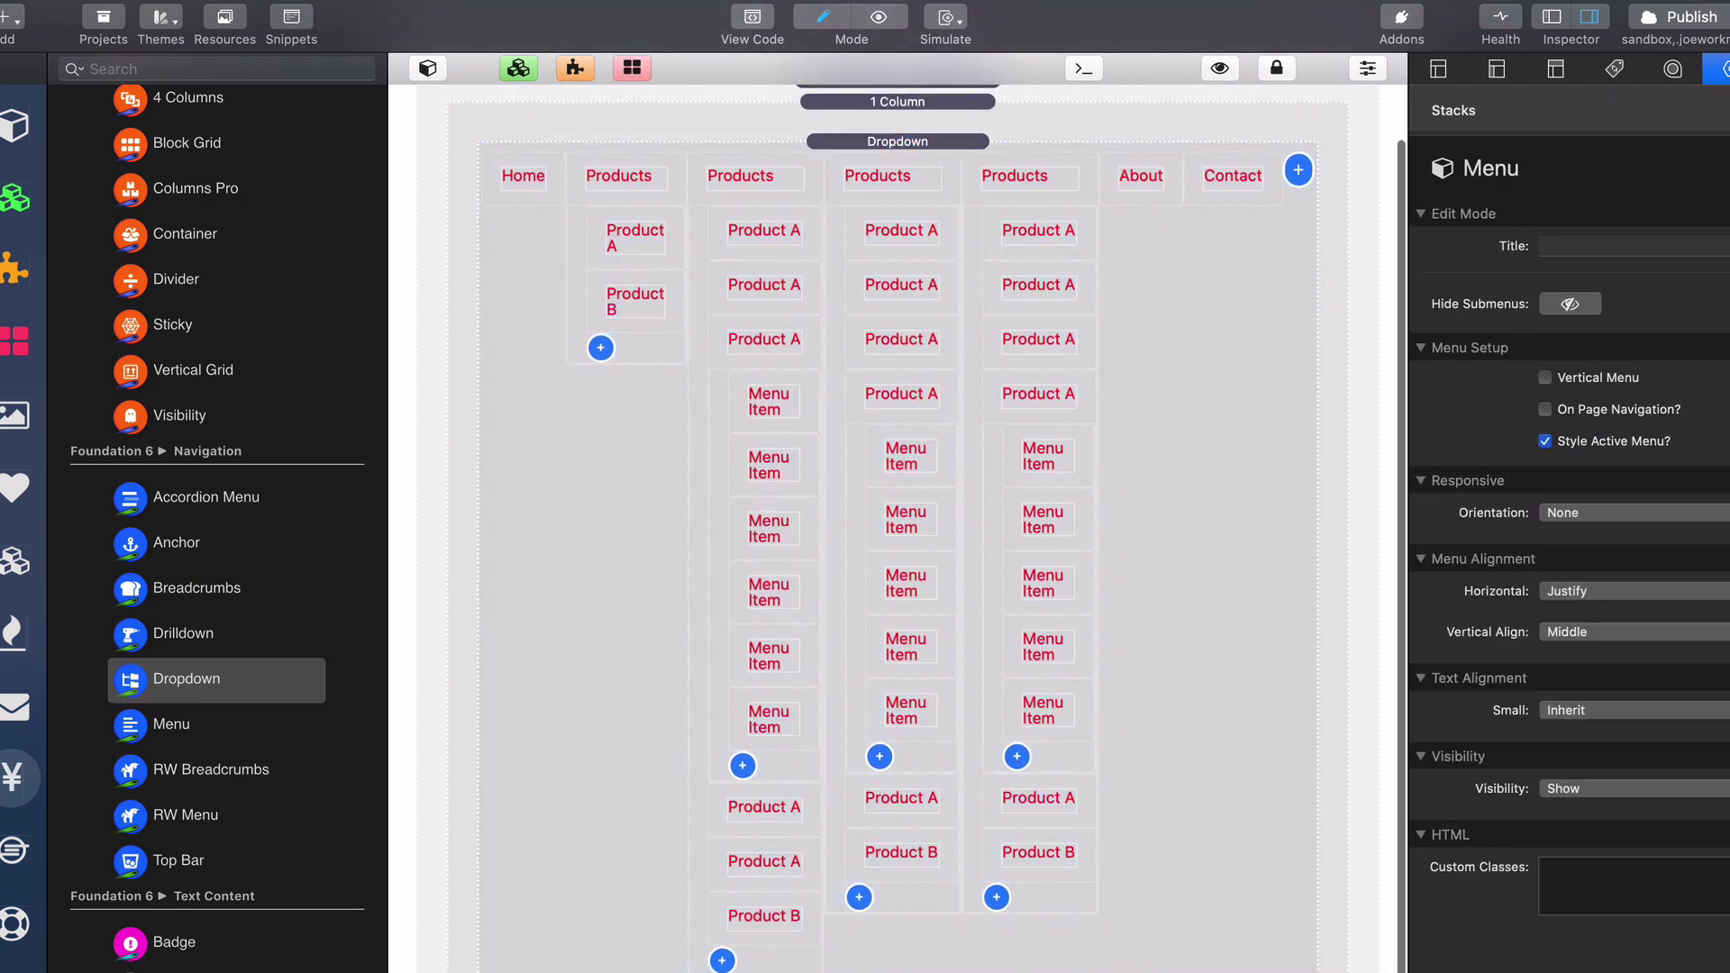